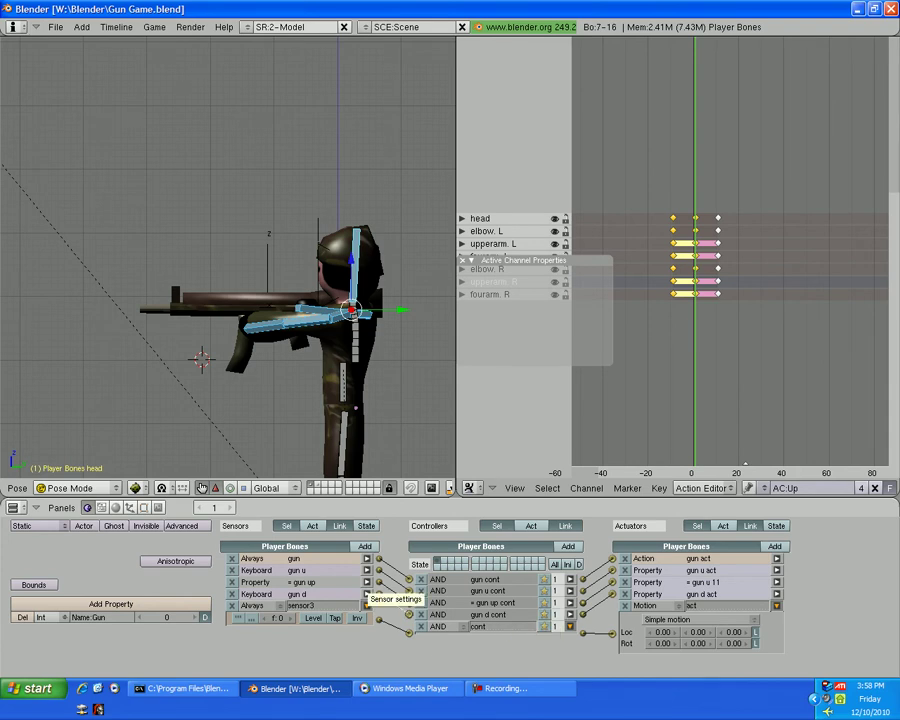
# Change the extra Always sensor to a Property sensor and rename it '= gun down'.
pyautogui.click(252, 605)
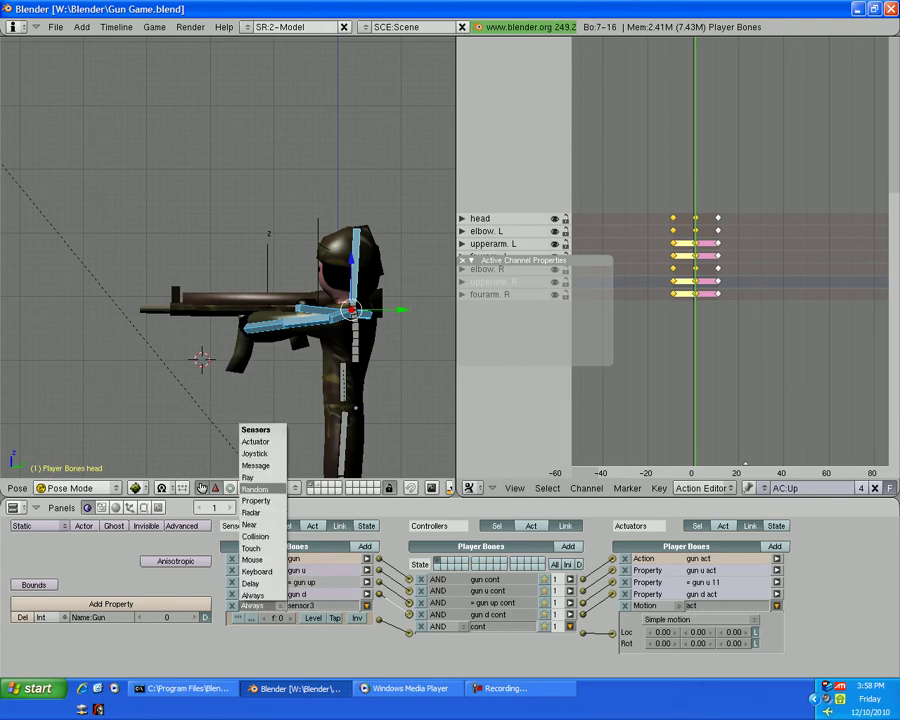
pyautogui.click(252, 605)
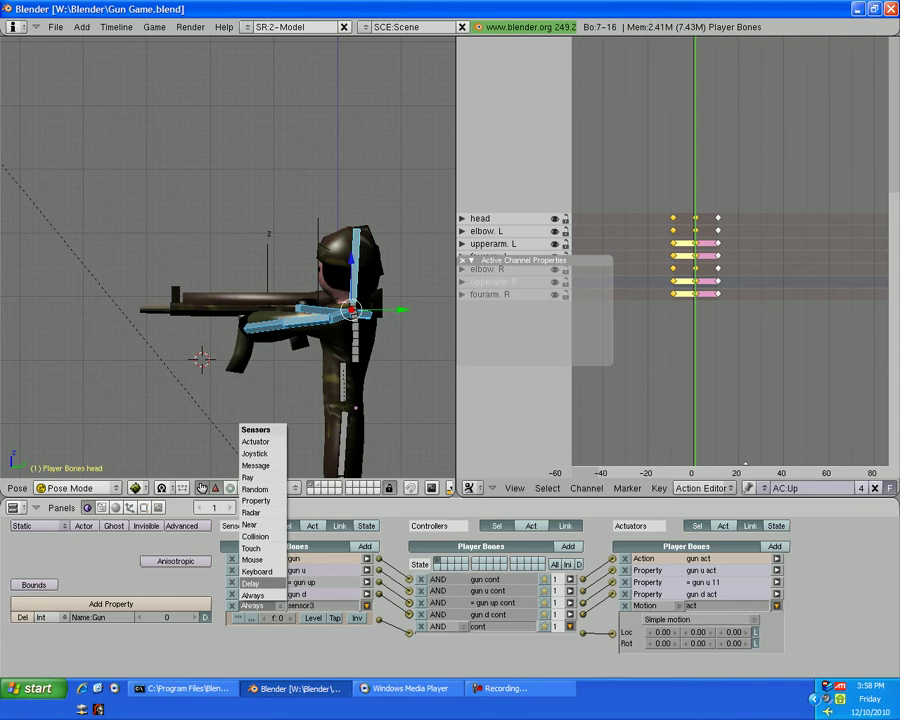
pyautogui.click(255, 500)
pyautogui.click(322, 605)
pyautogui.press('BackSpace')
pyautogui.write('= gun down')
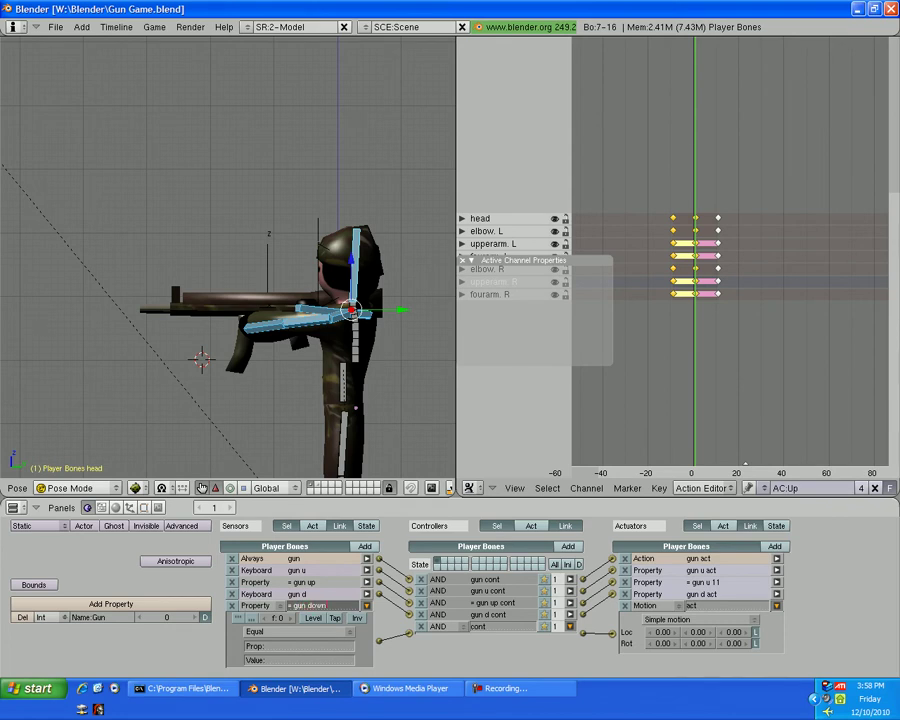
pyautogui.click(366, 605)
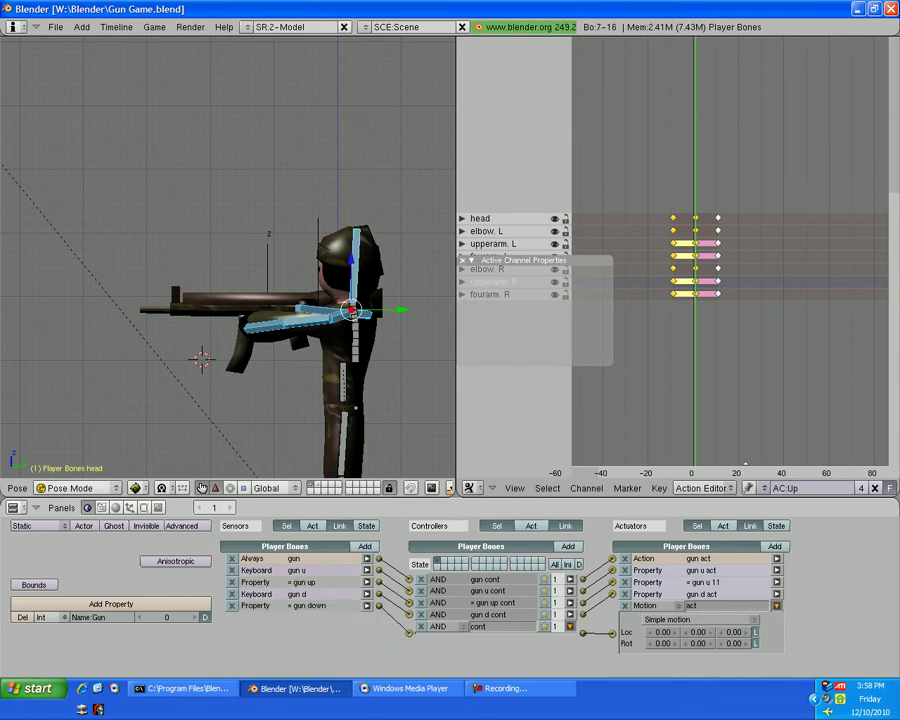
# Rename the last controller to '= gun down cont'.
pyautogui.click(490, 626)
pyautogui.press('BackSpace')
pyautogui.write('= gun dow')
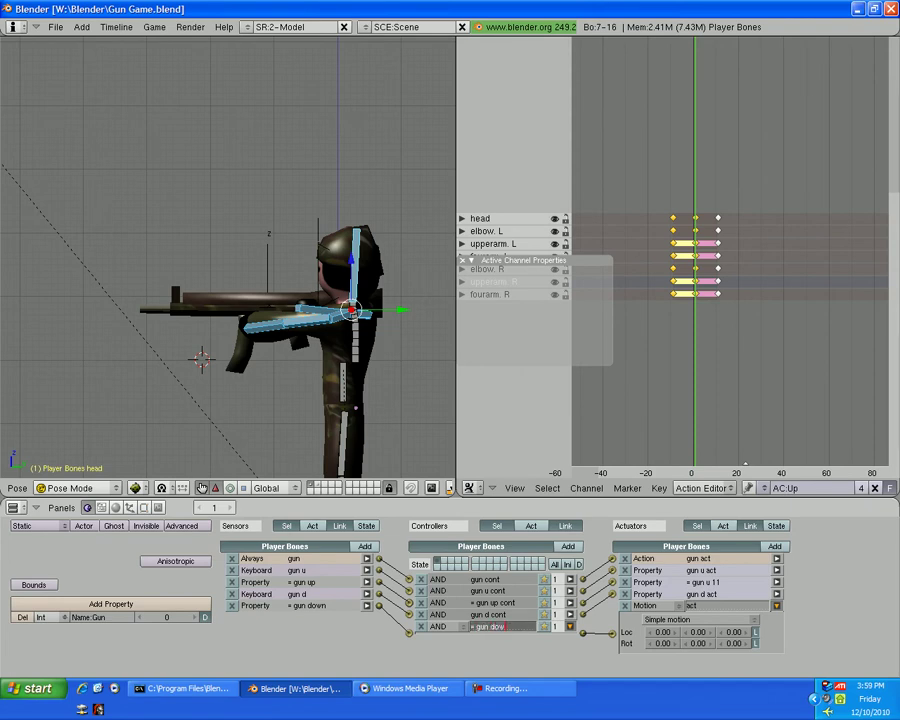
pyautogui.write('n cont')
pyautogui.press('Return')
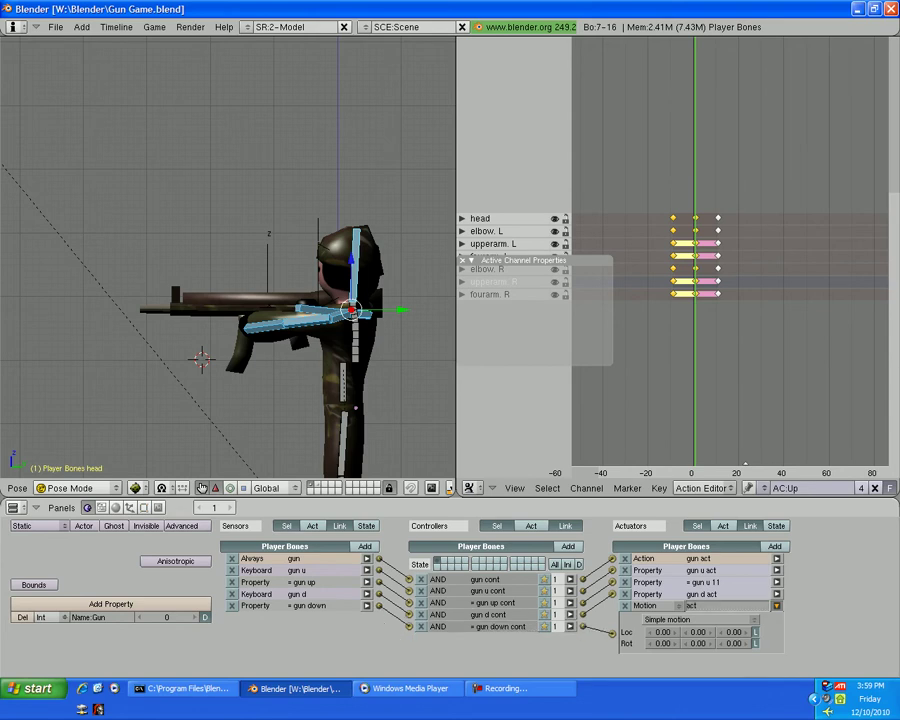
# Rename the Motion actuator to '= gun down act'.
pyautogui.click(698, 605)
pyautogui.press('BackSpace')
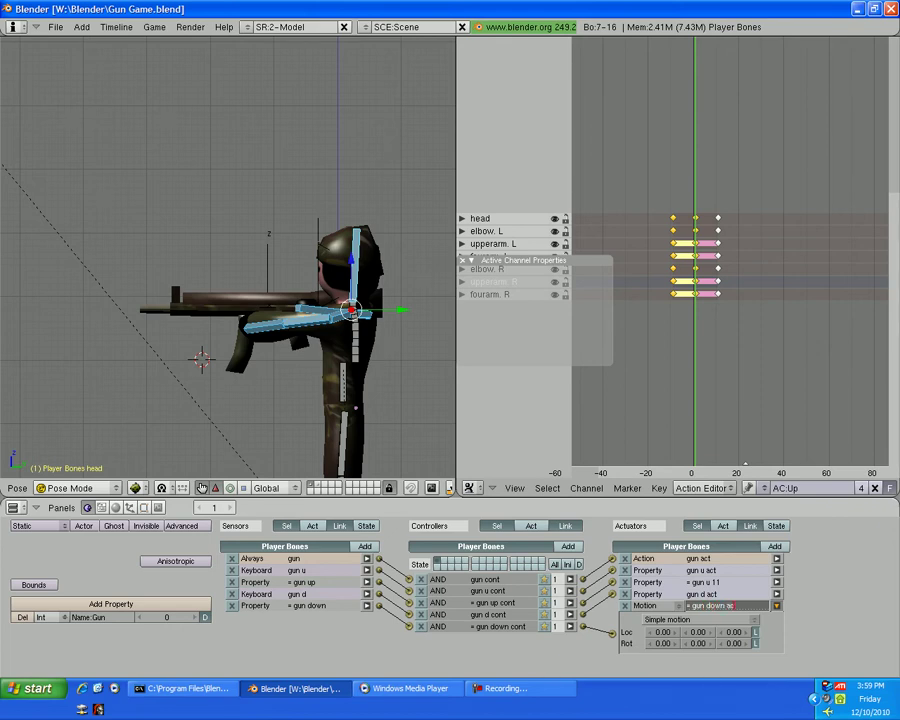
pyautogui.write('t')
pyautogui.press('Return')
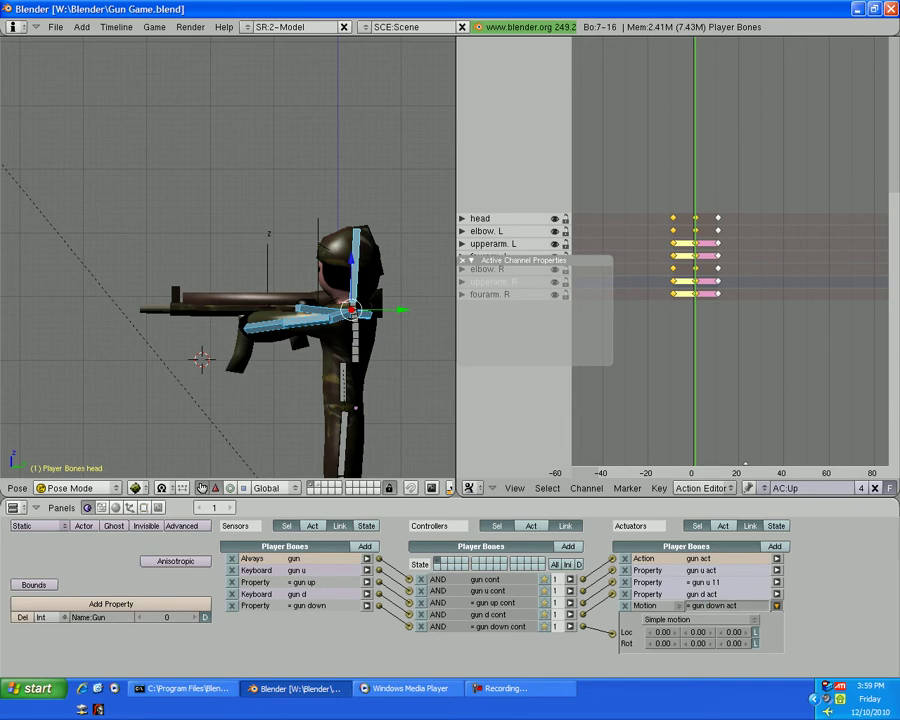
pyautogui.click(725, 605)
# Trim the actuator name to '= gun d -11'.
pyautogui.press('BackSpace')
pyautogui.press('BackSpace')
pyautogui.write('11')
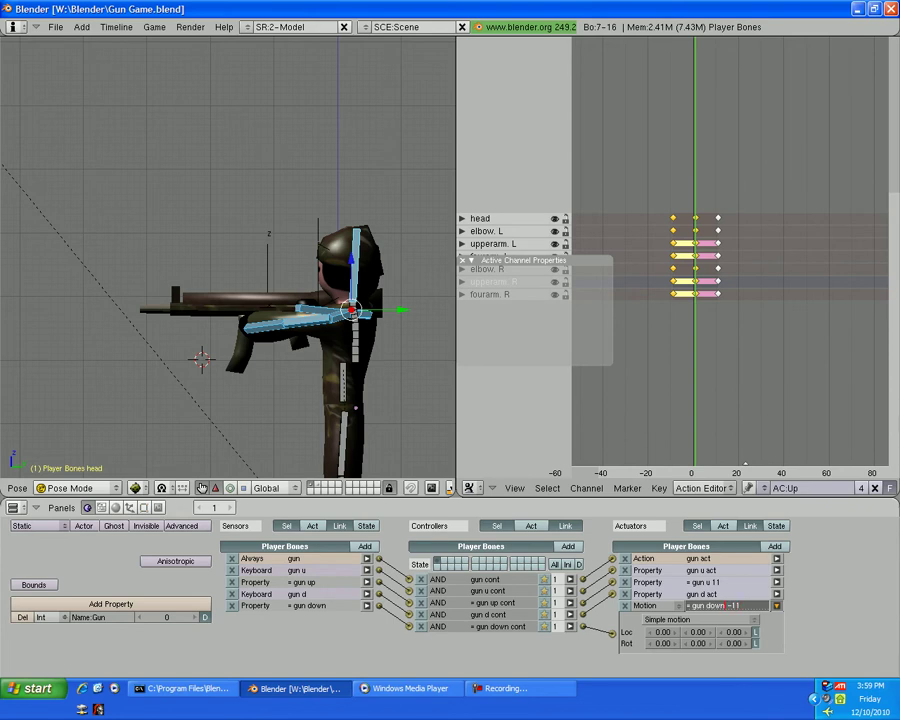
pyautogui.press('BackSpace')
pyautogui.press('BackSpace')
pyautogui.press('BackSpace')
pyautogui.press('Return')
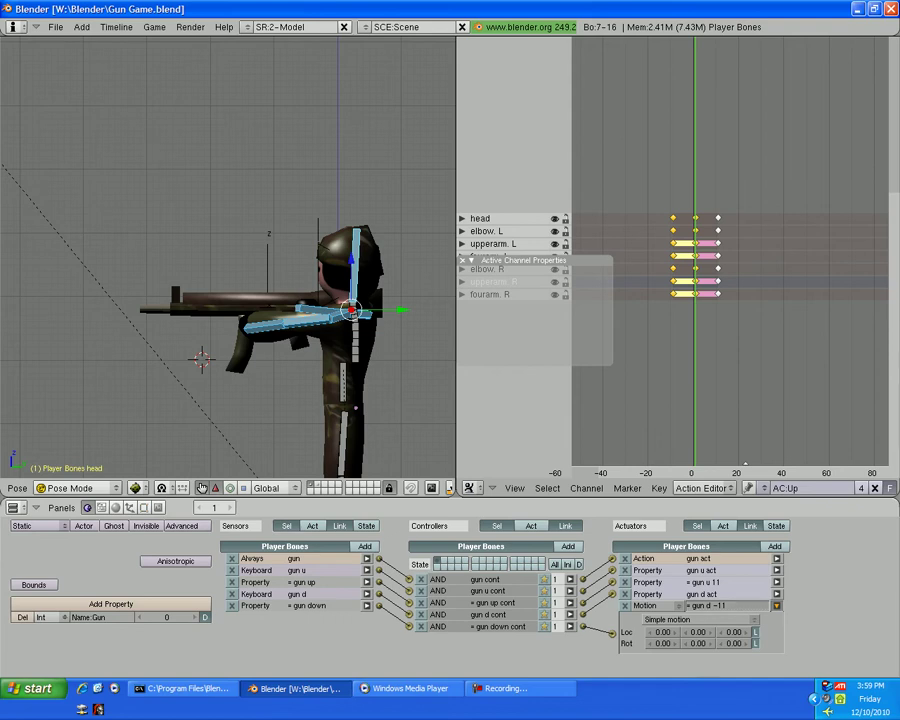
# Make the actuator a Property actuator that assigns to property Gun.
pyautogui.click(650, 605)
pyautogui.click(650, 605)
pyautogui.click(650, 617)
pyautogui.click(645, 605)
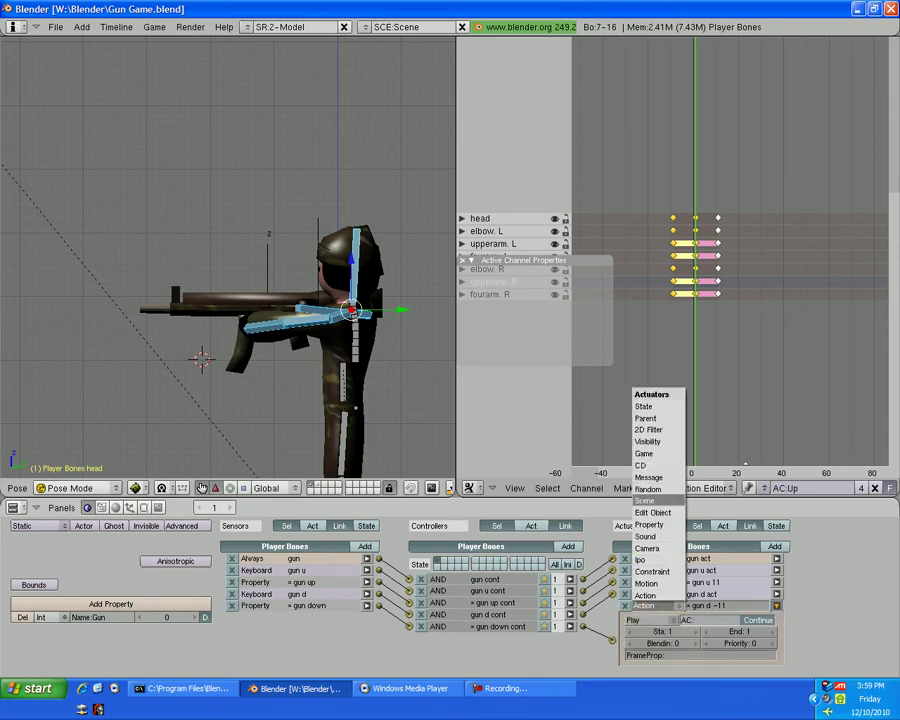
pyautogui.click(648, 524)
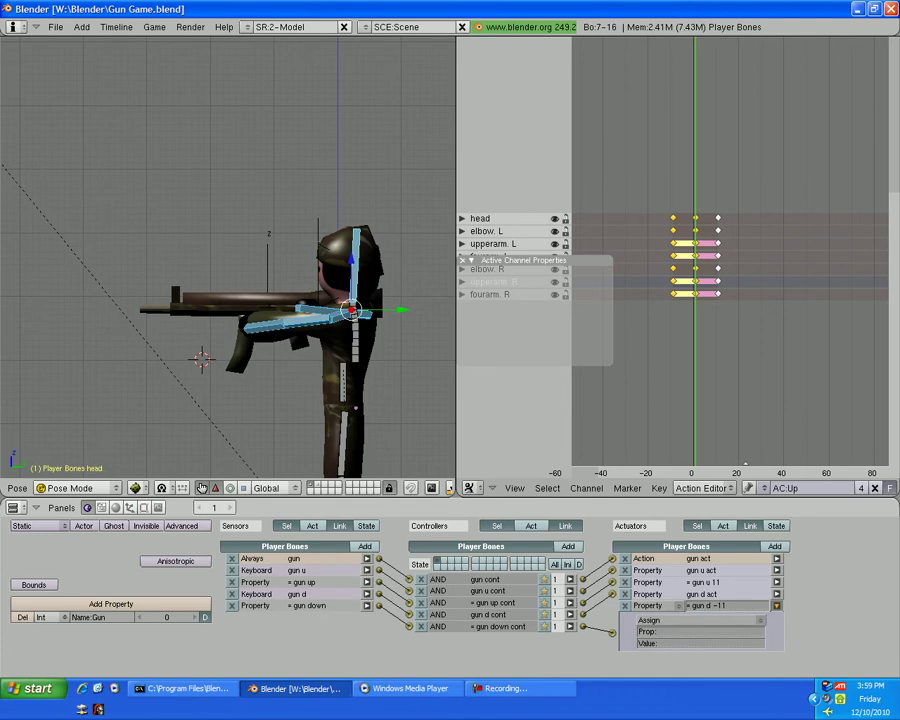
pyautogui.click(660, 620)
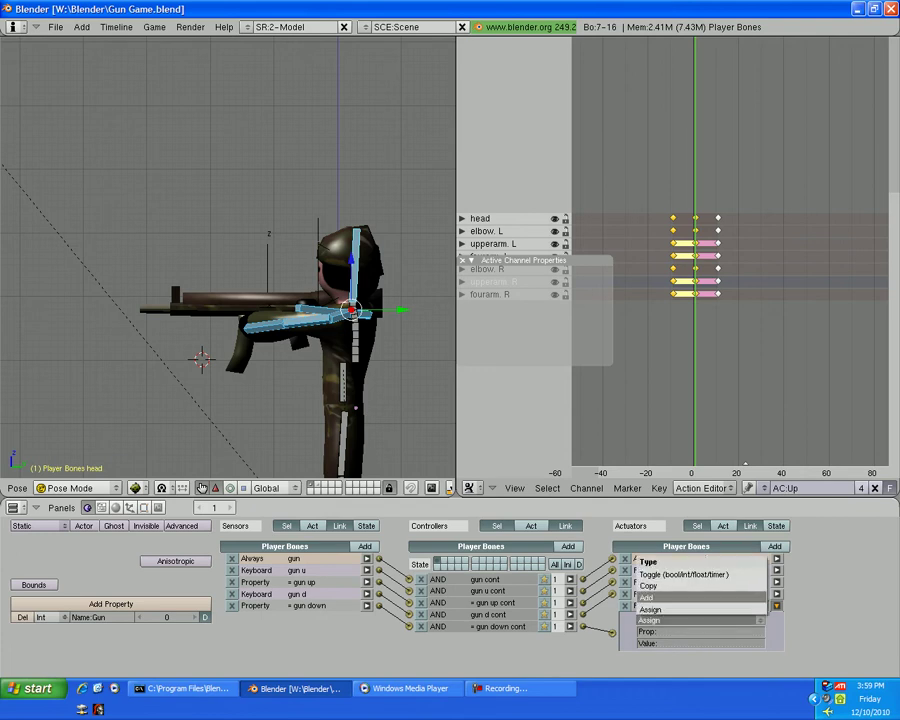
pyautogui.click(660, 631)
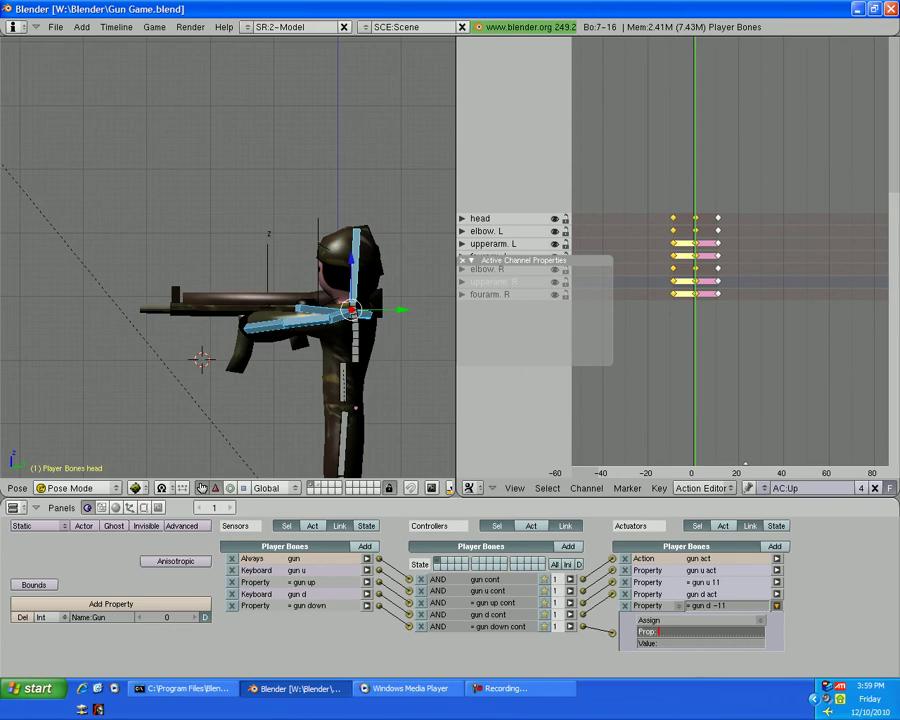
pyautogui.write('Gun')
pyautogui.press('Tab')
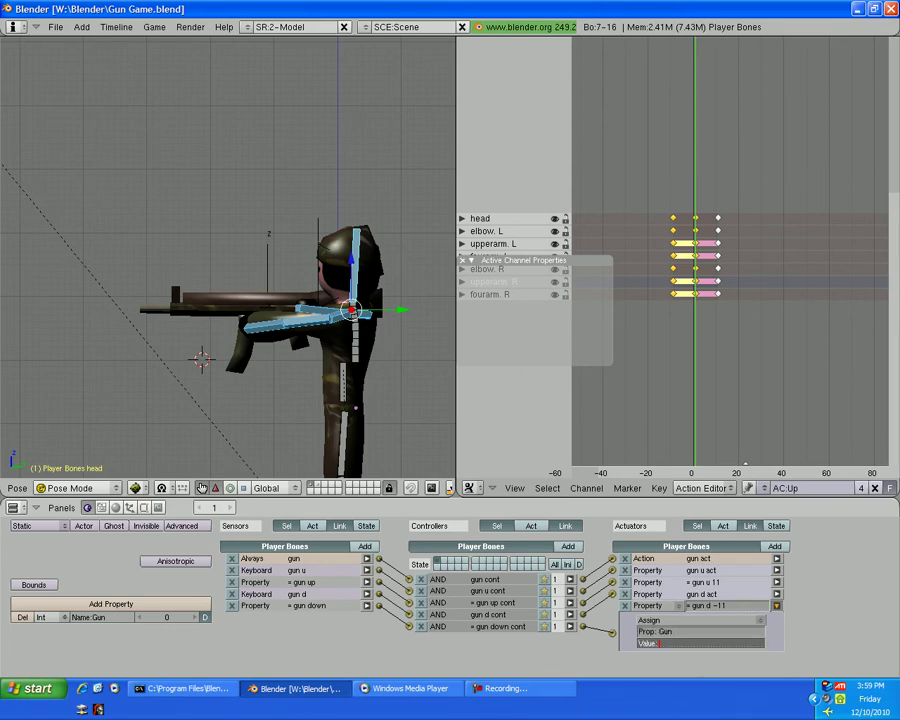
pyautogui.click(777, 605)
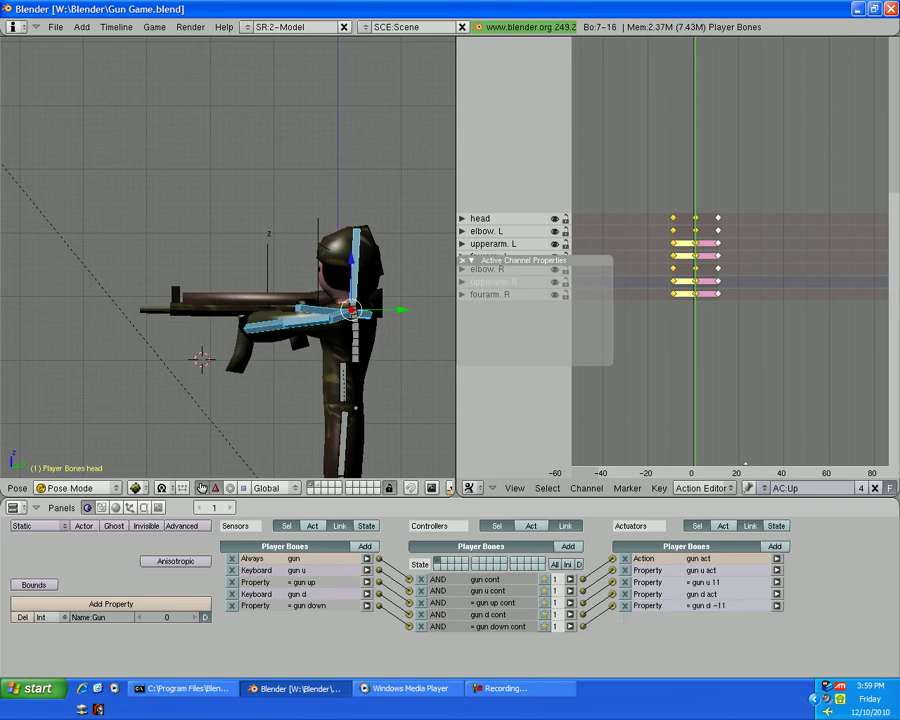
# Set the '= gun down' sensor to check property Gun equals -12.
pyautogui.click(366, 605)
pyautogui.click(300, 646)
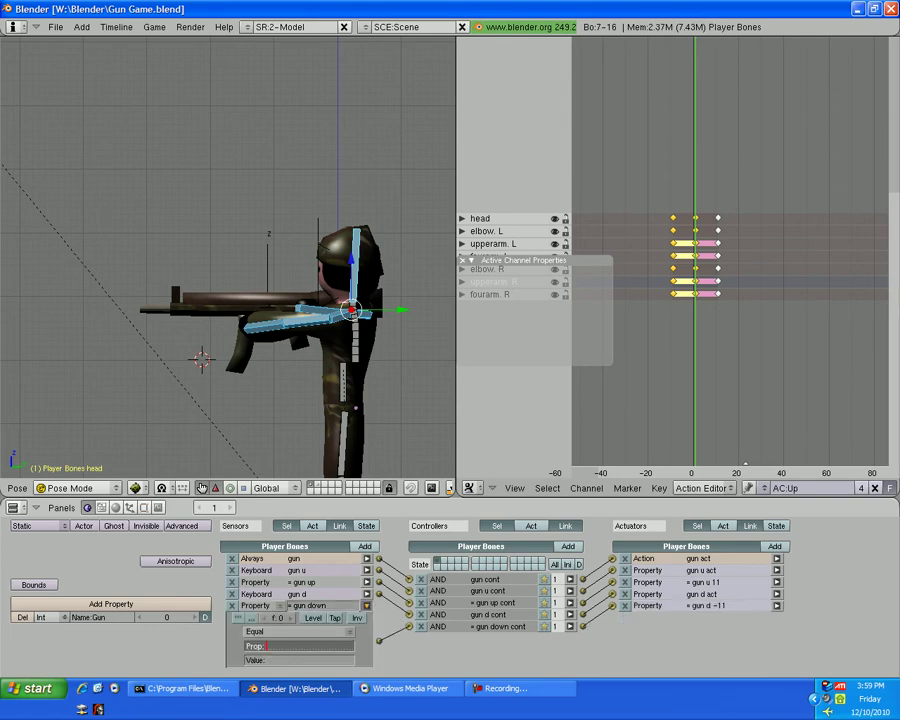
pyautogui.write('Gun')
pyautogui.press('Tab')
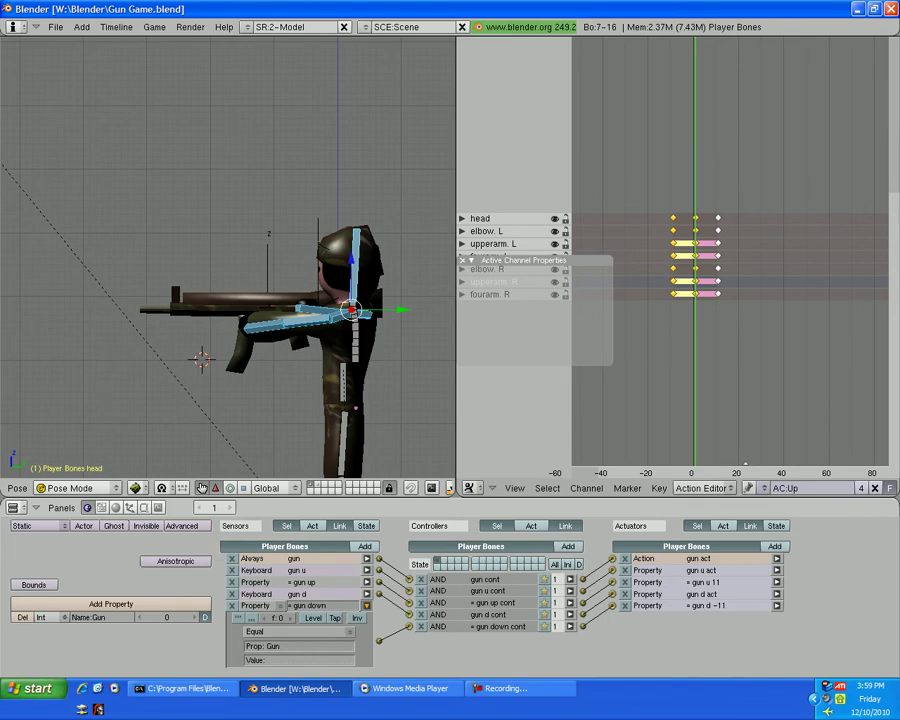
pyautogui.write('-12')
pyautogui.press('Return')
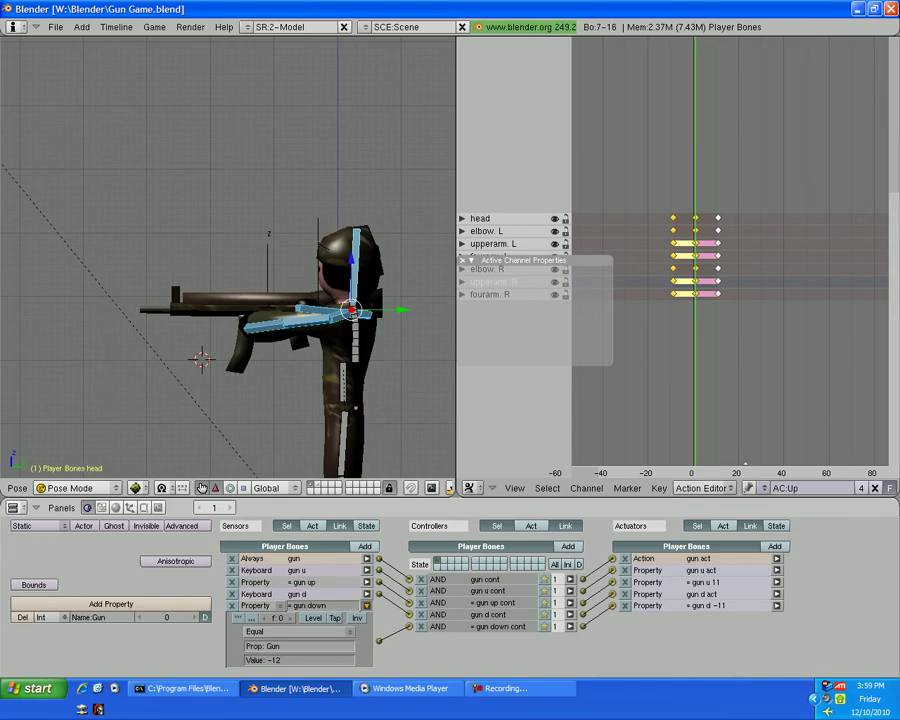
# Save the blend file over the existing one and select the neck bone.
pyautogui.hotkey('ctrl', 'w')
pyautogui.press('Return')
pyautogui.rightClick(355, 275)
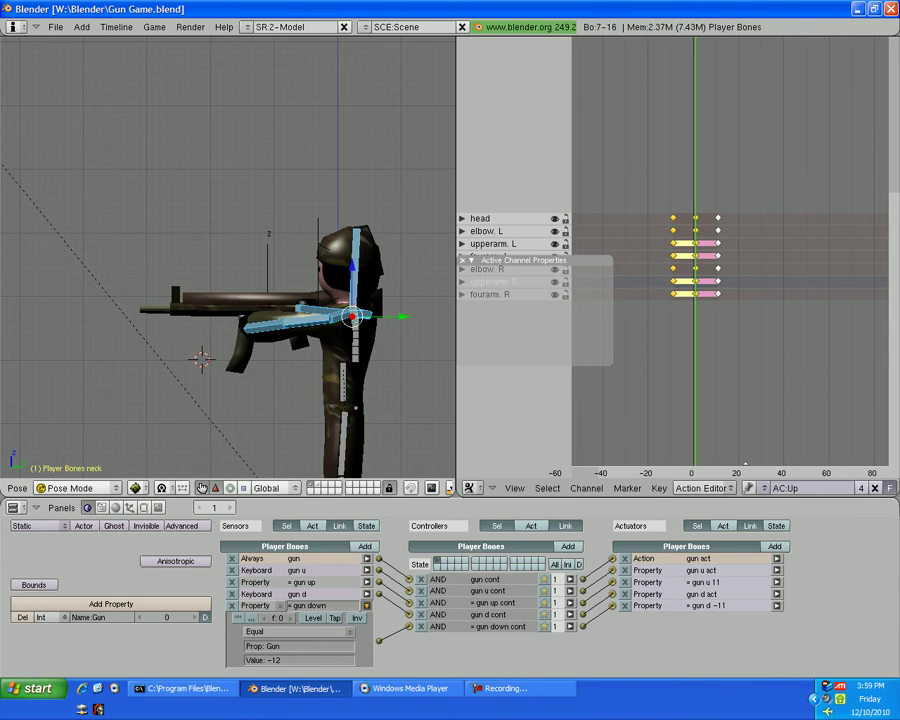
# Switch to Object Mode and run the game, aiming the gun down and up.
pyautogui.hotkey('ctrl', 'Tab')
pyautogui.press('p')
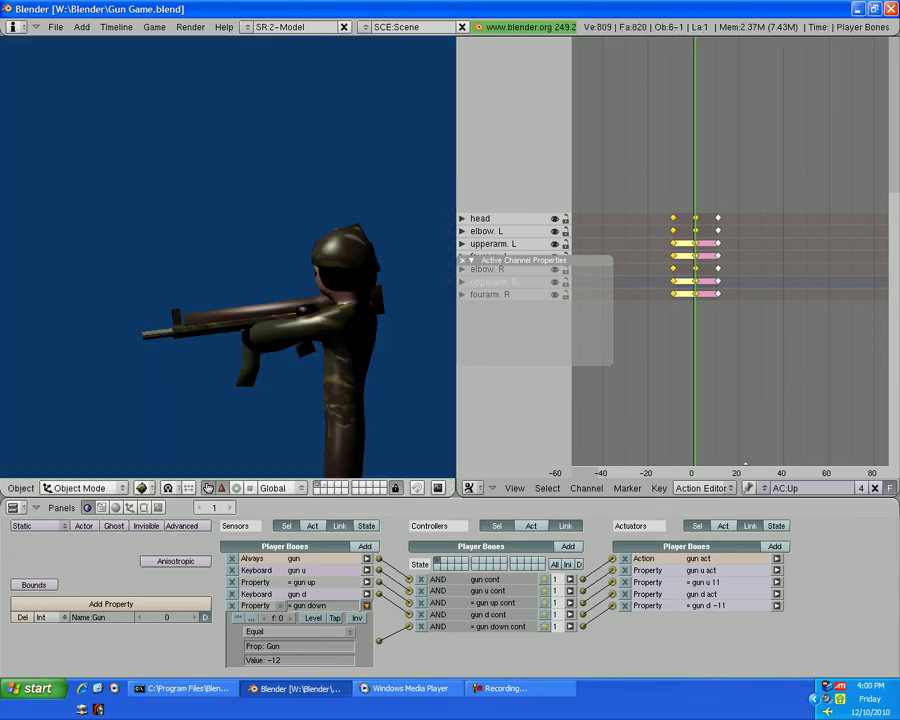
pyautogui.press('Down')
pyautogui.press('Up')
pyautogui.press('Escape')
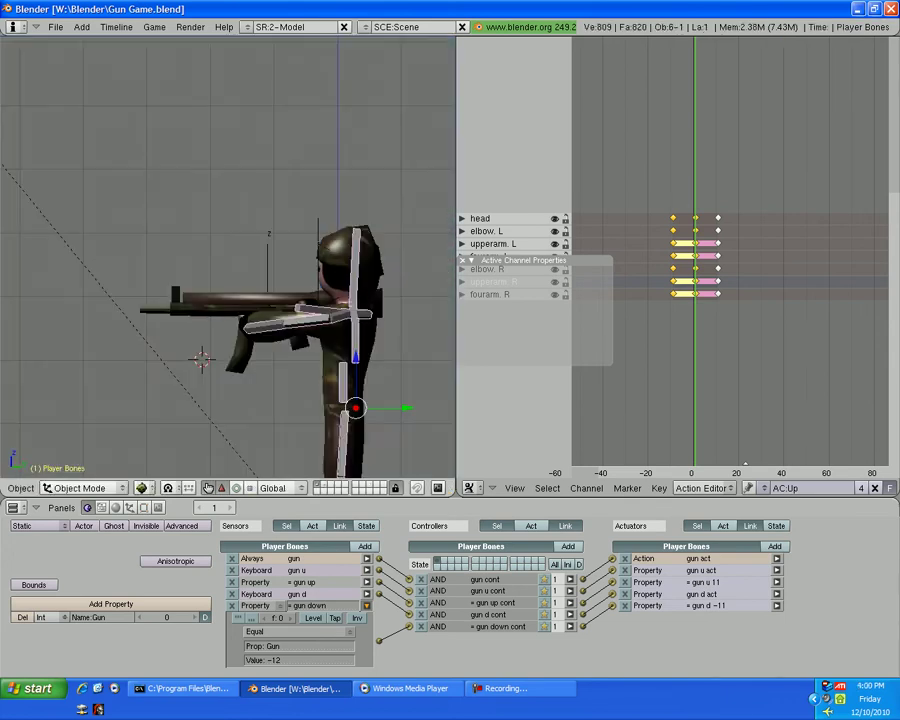
# Expand the gun d keyboard sensor and rerun the game, aiming the gun up and down repeatedly.
pyautogui.click(366, 594)
pyautogui.press('p')
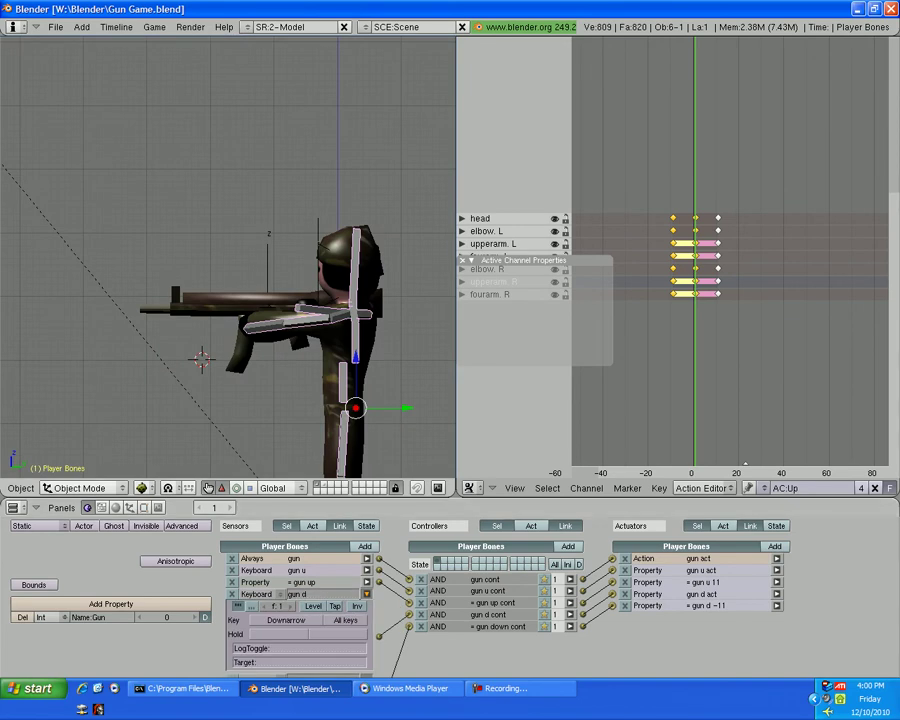
pyautogui.press('Down')
pyautogui.press('Up')
pyautogui.press('Up')
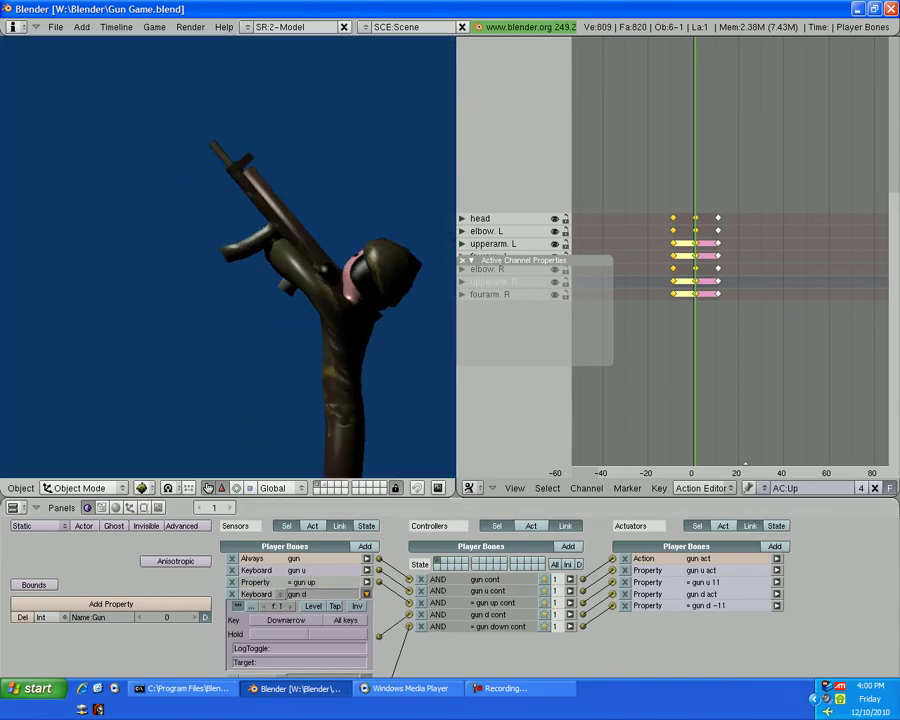
pyautogui.press('Down')
pyautogui.press('Up')
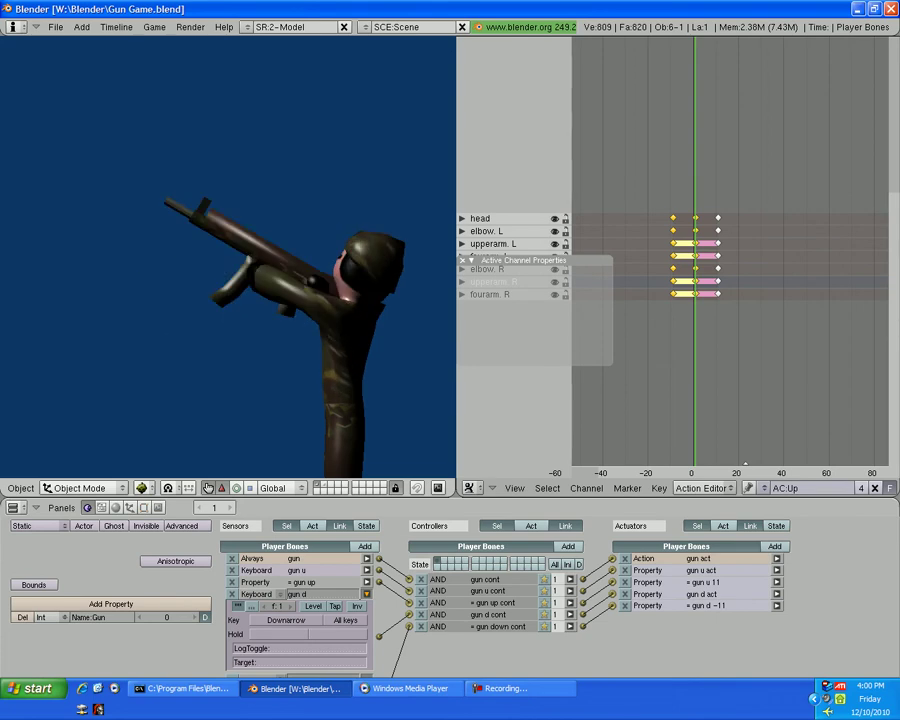
pyautogui.press('Down')
pyautogui.press('Up')
pyautogui.press('Up')
pyautogui.press('Down')
pyautogui.press('Up')
pyautogui.press('Up')
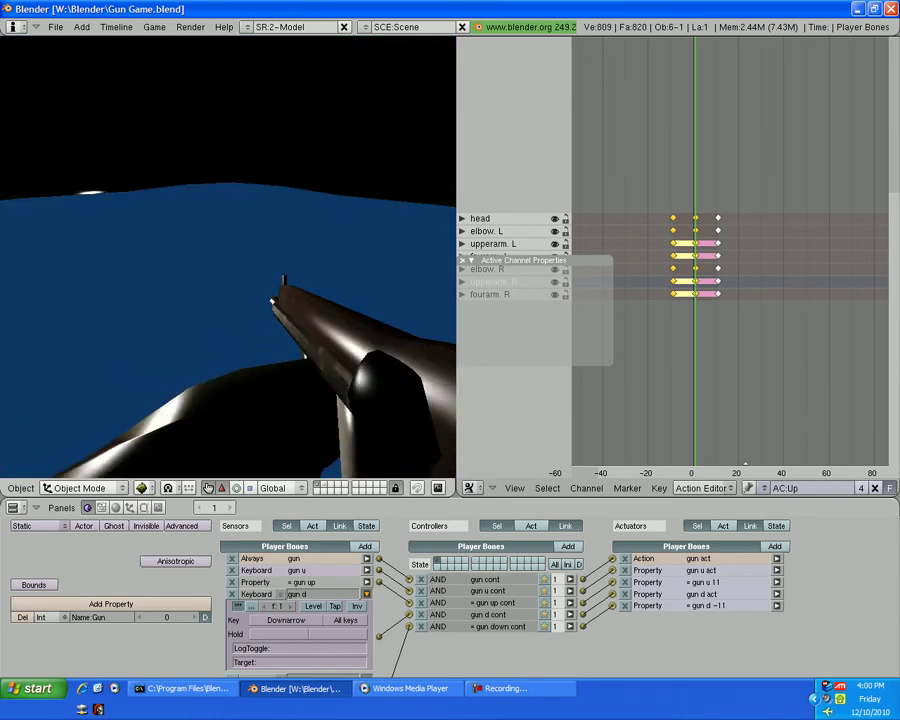
pyautogui.press('Escape')
# Orbit the view to the side and front of the gun to inspect the character.
pyautogui.press('KP_1')
pyautogui.scroll(-3, 420, 172)
pyautogui.press('KP_3')
pyautogui.scroll(4, 211, 368)
pyautogui.moveTo(230, 300)
pyautogui.mouseDown(button='middle')
pyautogui.moveTo(270, 260)
pyautogui.moveTo(240, 300)
pyautogui.moveTo(230, 290)
pyautogui.mouseUp(button='middle')
# Switch to Pose Mode and try moving the right forearm bone along Z.
pyautogui.click(85, 487)
pyautogui.click(70, 446)
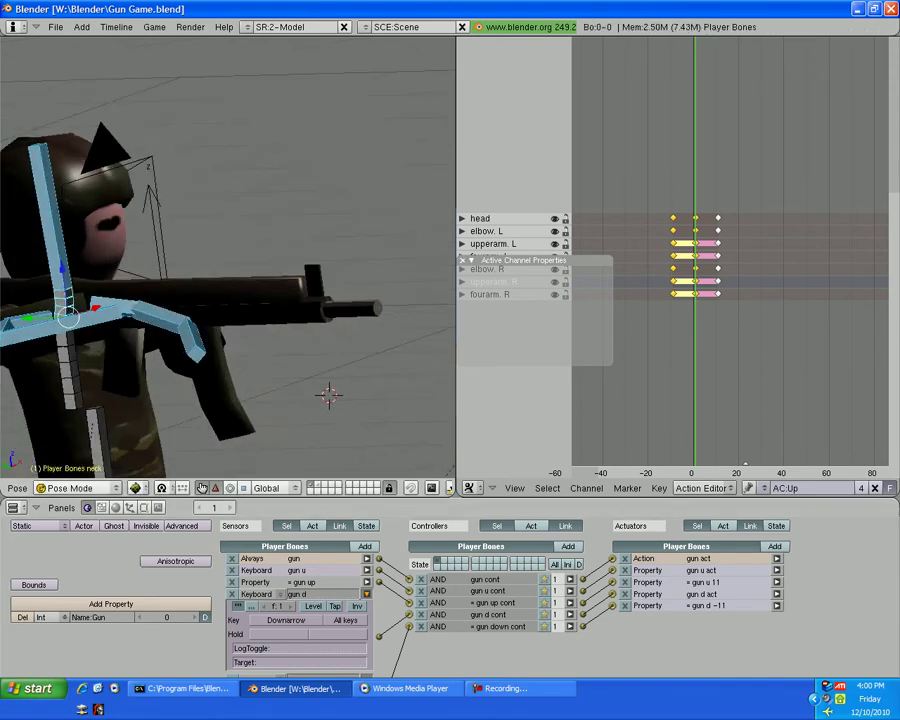
pyautogui.rightClick(170, 325)
pyautogui.moveTo(330, 400); pyautogui.dragTo(310, 368, button='middle')
pyautogui.press('g')
pyautogui.press('z')
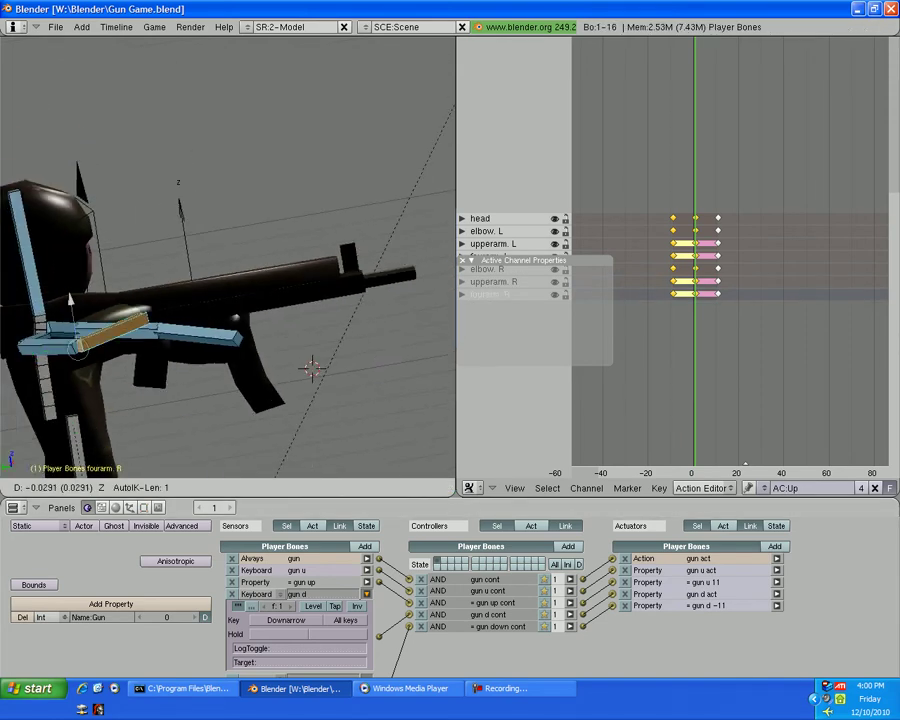
pyautogui.press('Escape')
pyautogui.moveTo(260, 300); pyautogui.dragTo(180, 300, button='middle')
# Lower the left forearm bone along the Z axis.
pyautogui.rightClick(350, 325)
pyautogui.press('g')
pyautogui.press('Escape')
pyautogui.press('g')
pyautogui.press('z')
pyautogui.press('Return')
pyautogui.press('g')
pyautogui.press('z')
pyautogui.press('Return')
# Adjust the left upper arm and forearm bones.
pyautogui.rightClick(380, 335)
pyautogui.press('g')
pyautogui.press('Return')
pyautogui.moveTo(230, 300); pyautogui.dragTo(230, 250, button='middle')
pyautogui.rightClick(250, 270)
pyautogui.moveTo(300, 300)
pyautogui.mouseDown(button='middle')
pyautogui.moveTo(250, 300)
pyautogui.moveTo(300, 320)
pyautogui.mouseUp(button='middle')
pyautogui.press('g')
pyautogui.press('Return')
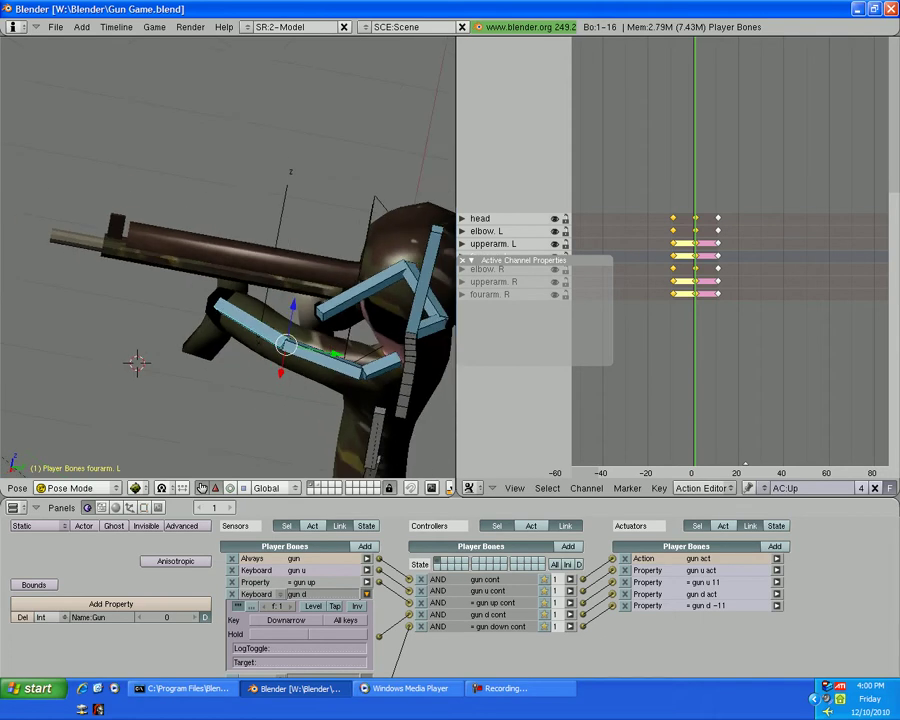
pyautogui.moveTo(250, 300); pyautogui.dragTo(300, 290, button='middle')
# Select the right forearm and elbow bones and insert a Rot keyframe on the arms.
pyautogui.rightClick(380, 245)
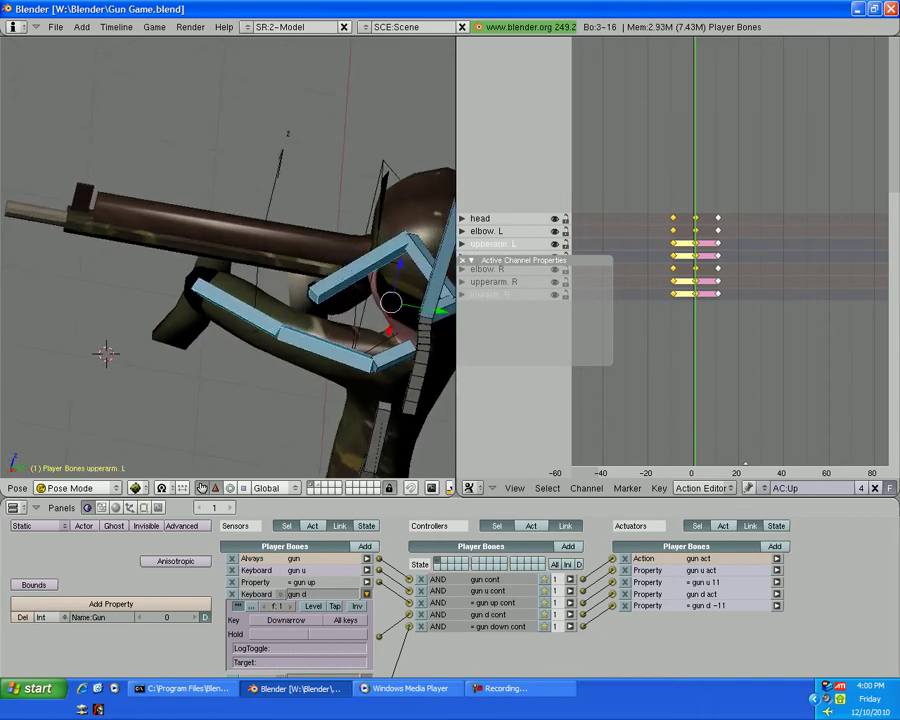
pyautogui.rightClick(418, 330)
pyautogui.moveTo(418, 330); pyautogui.dragTo(290, 295, button='middle')
pyautogui.press('i')
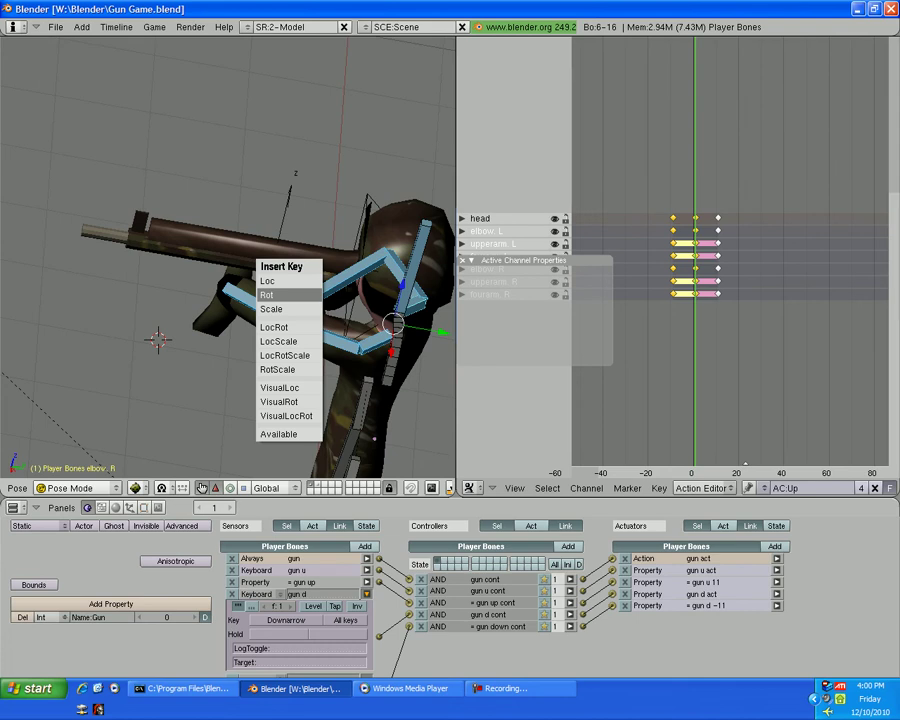
pyautogui.click(267, 295)
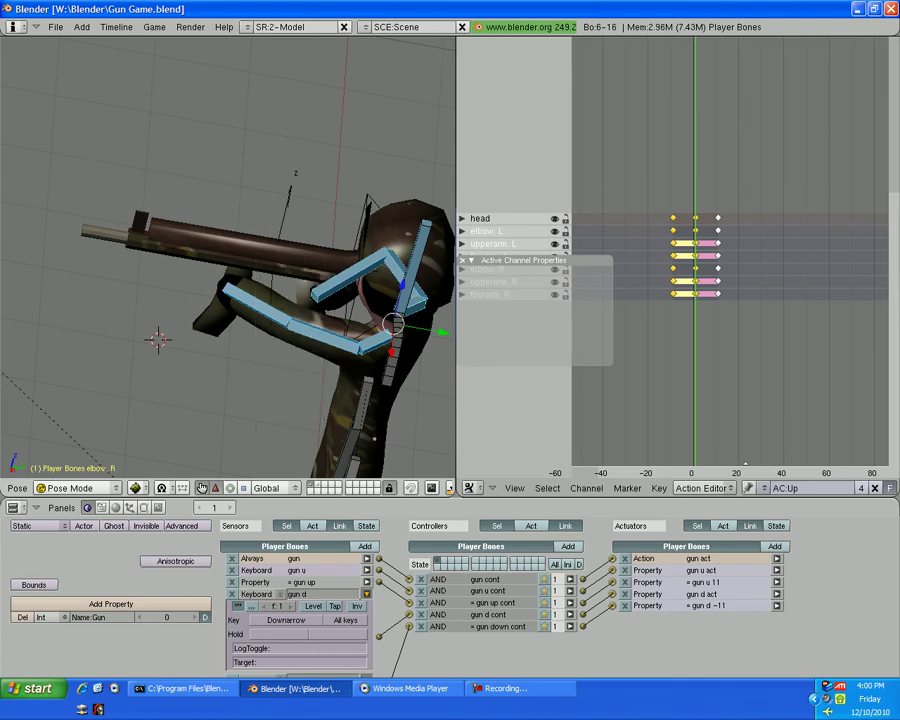
# Preview the gun-raising arm action with Alt+A.
pyautogui.press('r')
pyautogui.hotkey('alt', 'a')
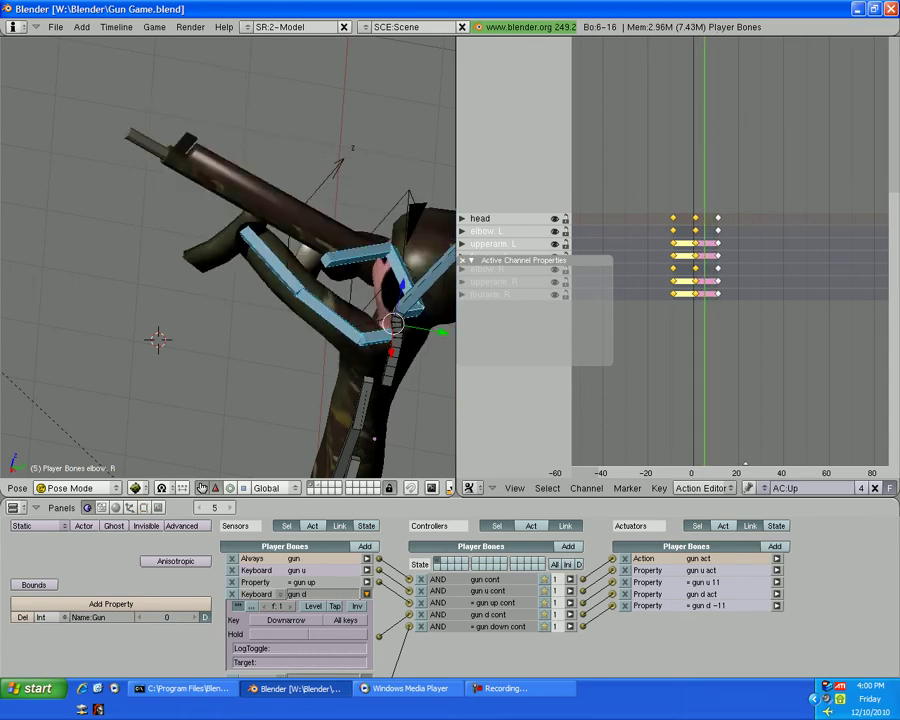
pyautogui.click(75, 488)
# Return the rig to Object Mode and test the aiming in the game.
pyautogui.click(70, 474)
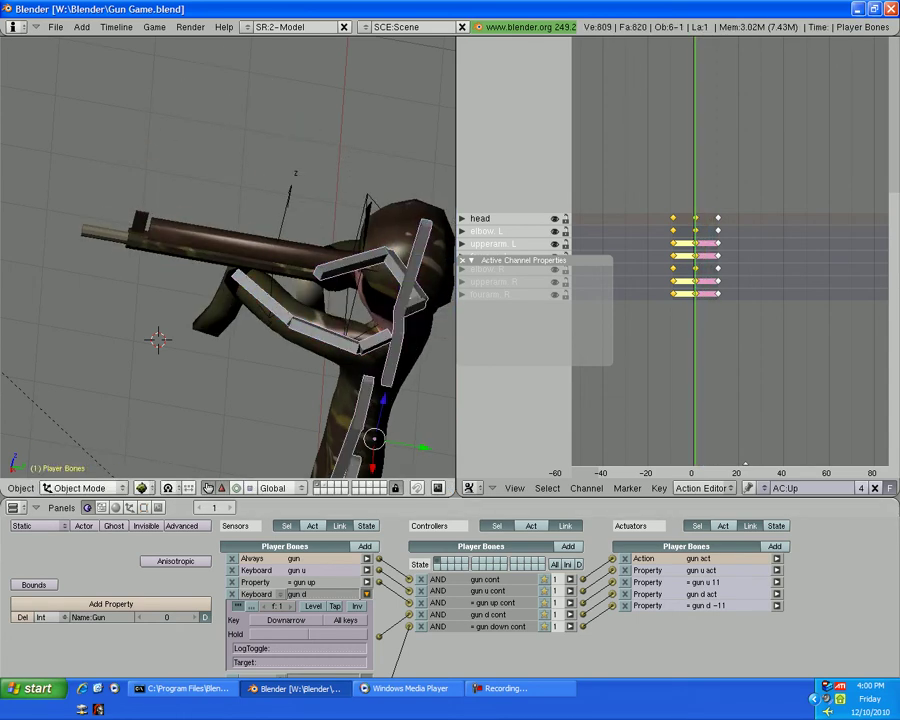
pyautogui.press('p')
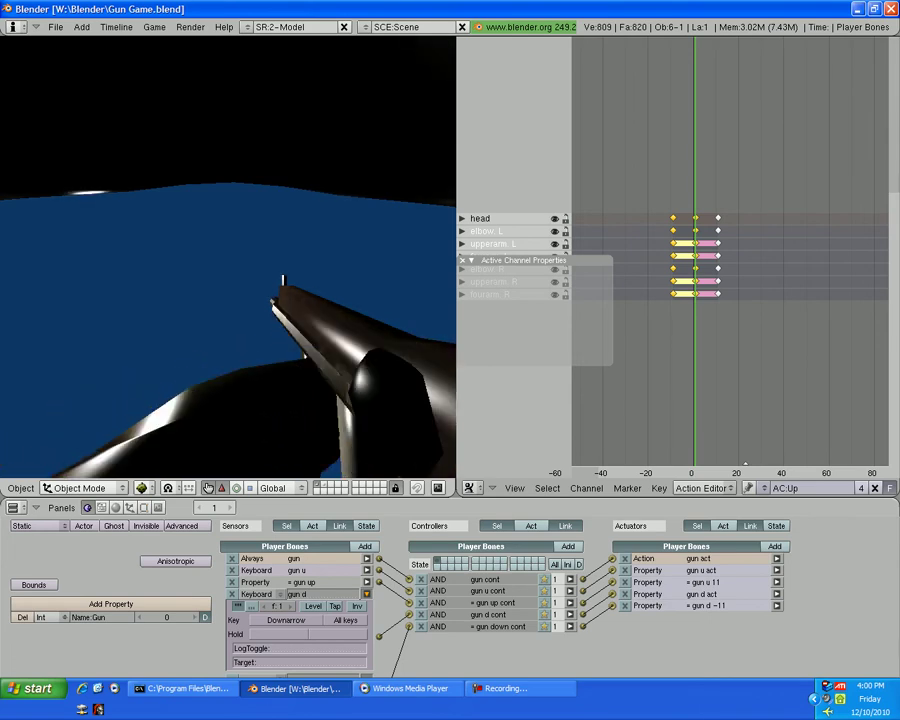
pyautogui.press('Escape')
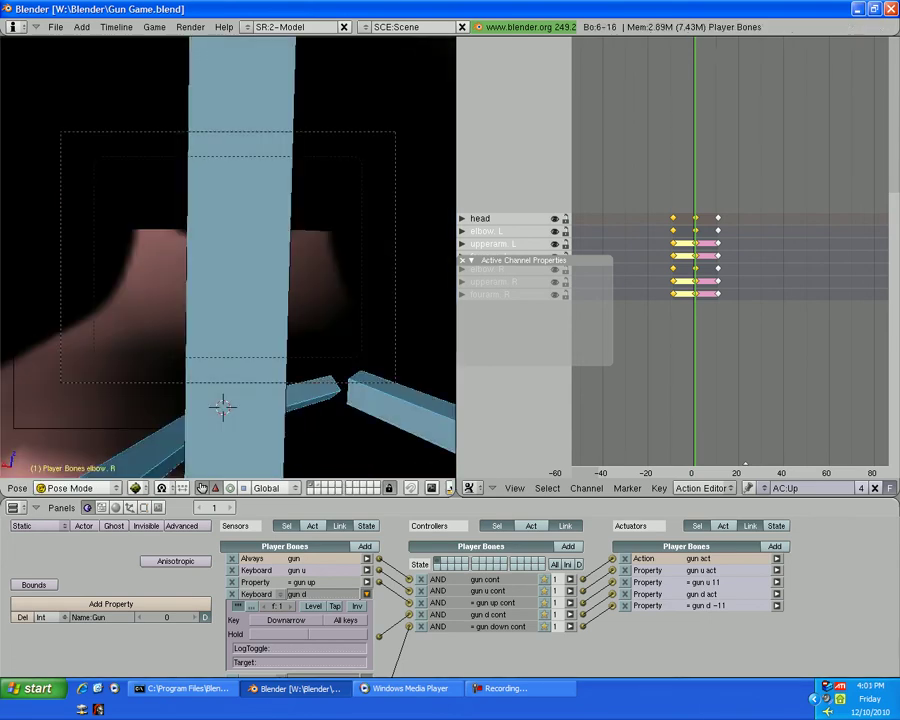
# Select the arm and spine bones, go back to Object Mode, and test the game twice.
pyautogui.click(493, 244)
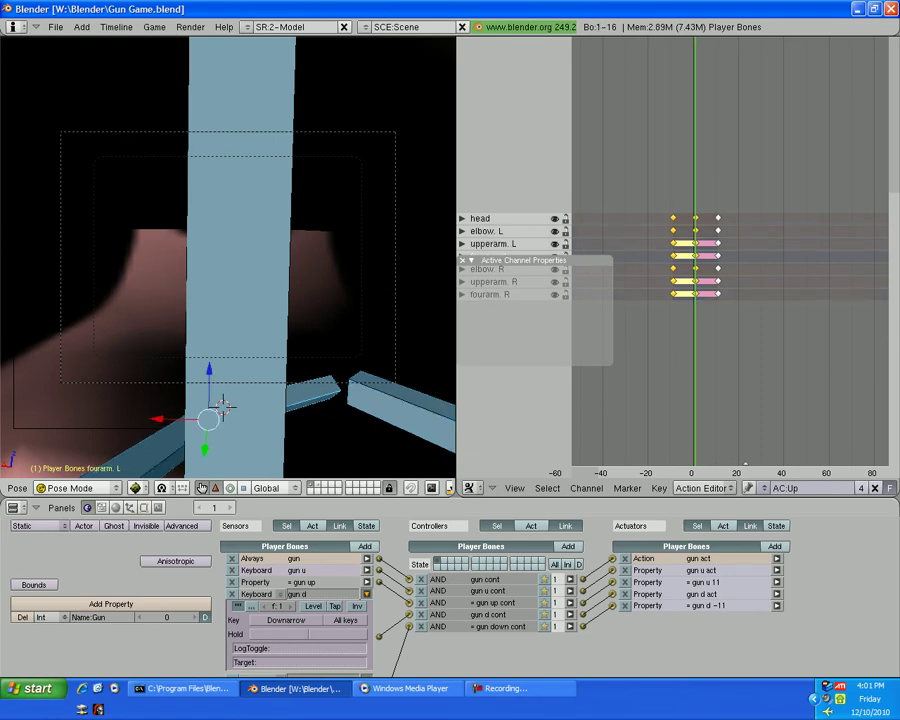
pyautogui.rightClick(222, 406)
pyautogui.rightClick(222, 406)
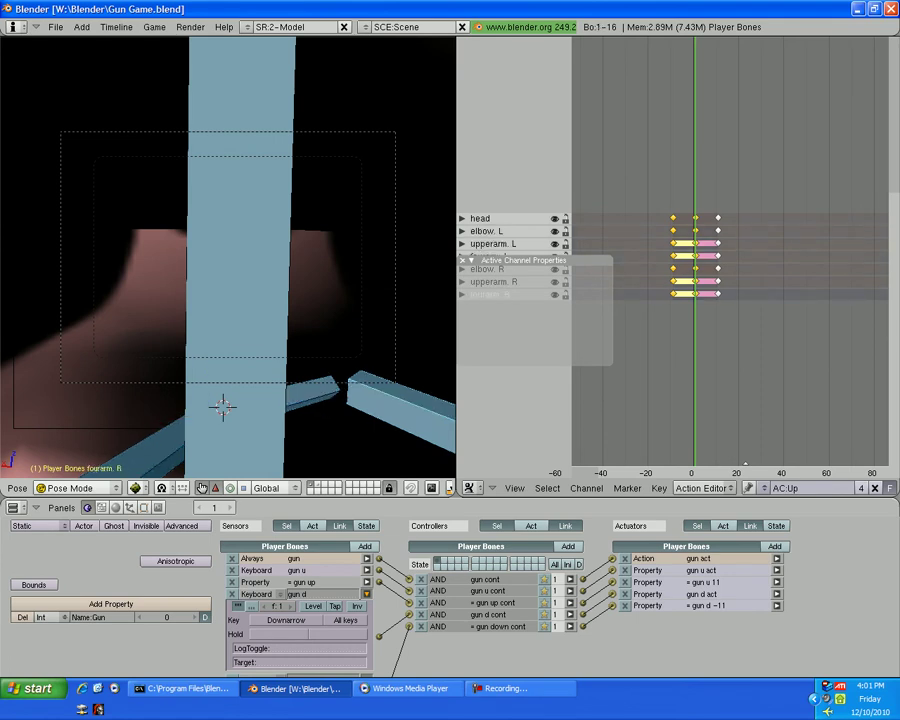
pyautogui.rightClick(222, 406)
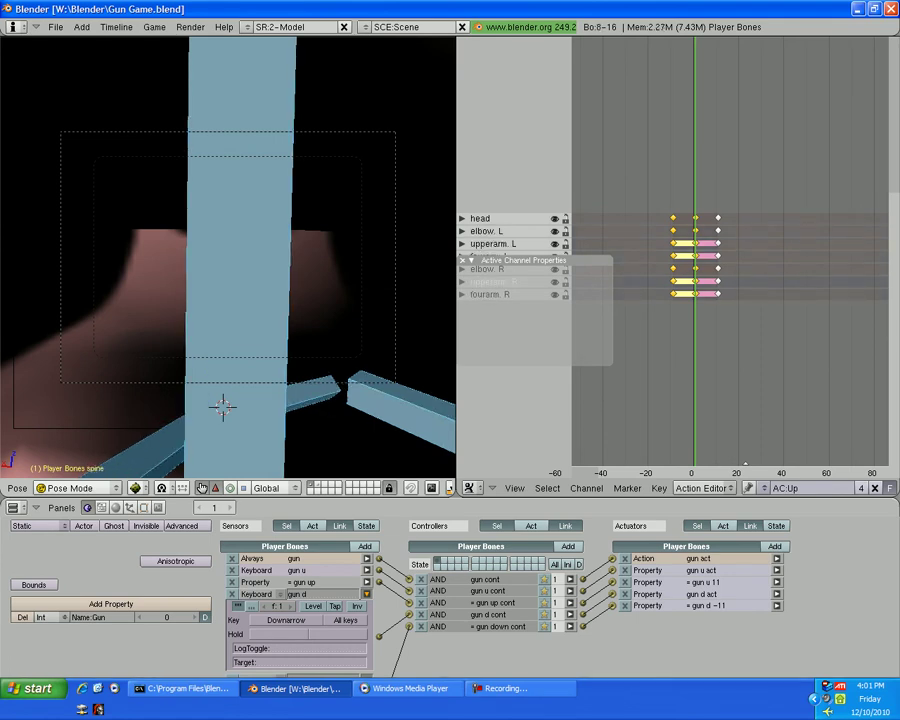
pyautogui.click(80, 487)
pyautogui.click(70, 520)
pyautogui.press('p')
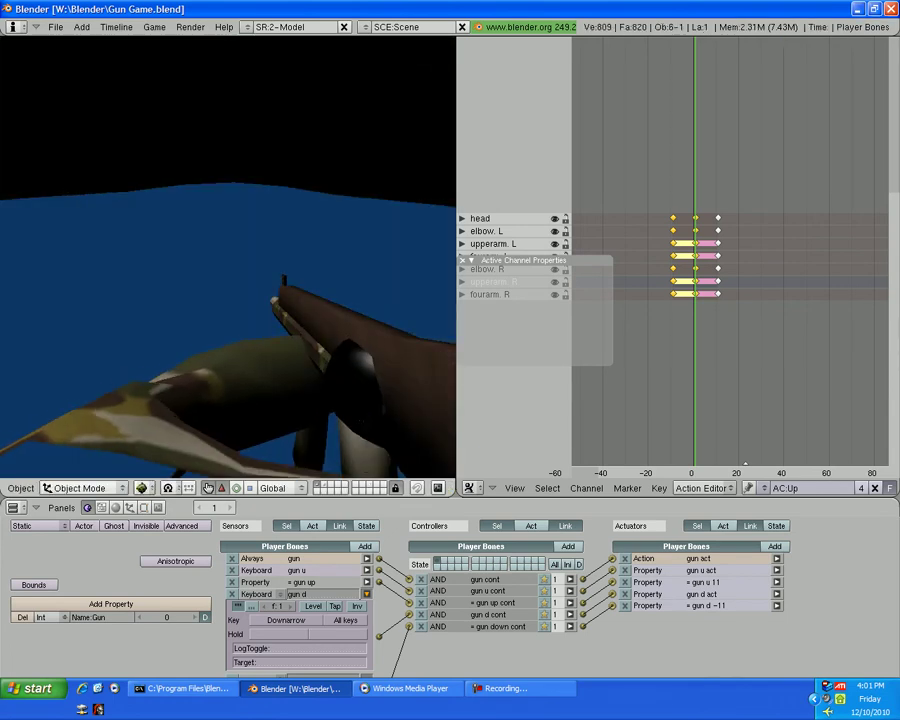
pyautogui.press('Escape')
pyautogui.press('KP_0')
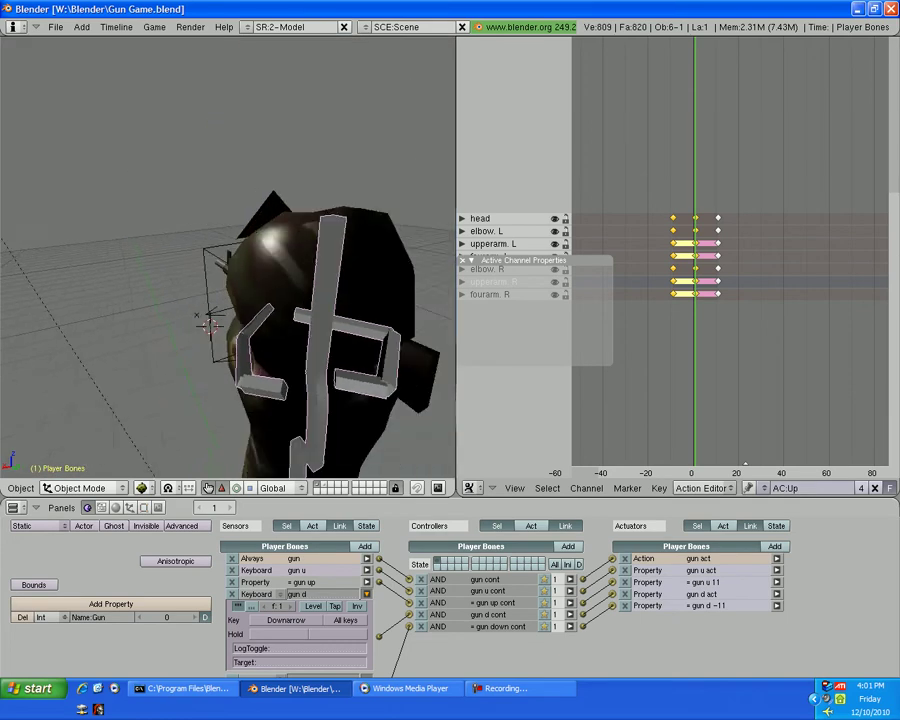
pyautogui.press('p')
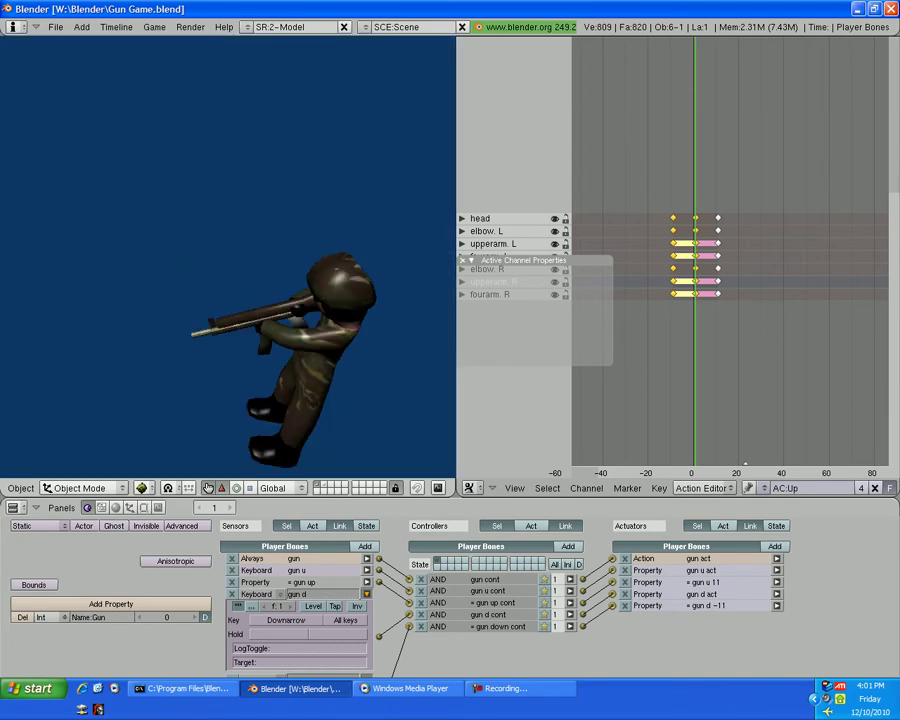
pyautogui.press('Escape')
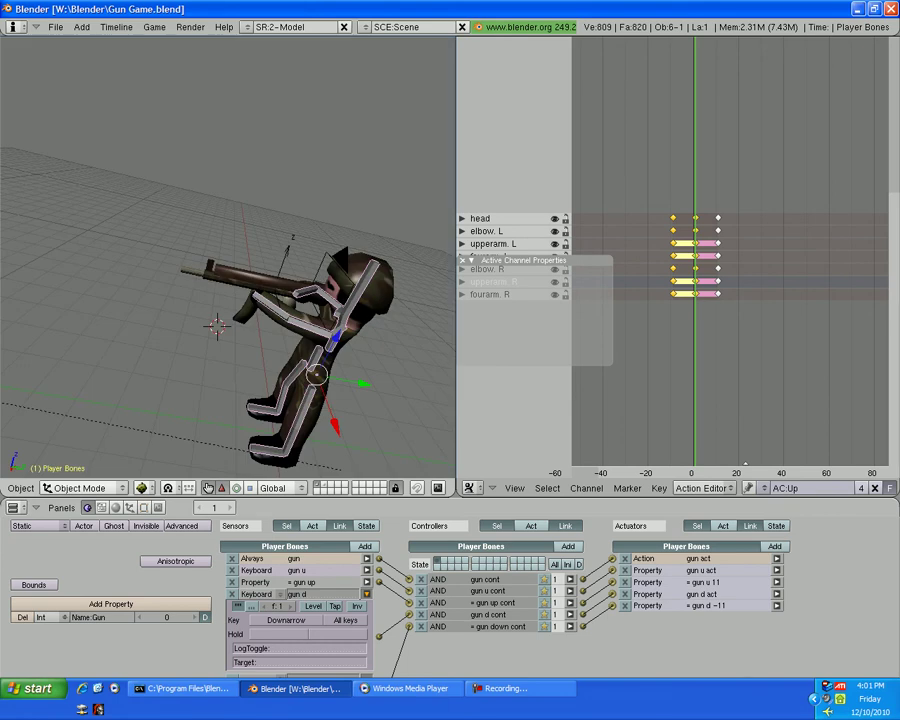
# Select Shooter, preview the action, and insert a rotation keyframe at frame 1.
pyautogui.rightClick(310, 300)
pyautogui.press('KP_1')
pyautogui.press('KP_3')
pyautogui.scroll(2, 228, 255)
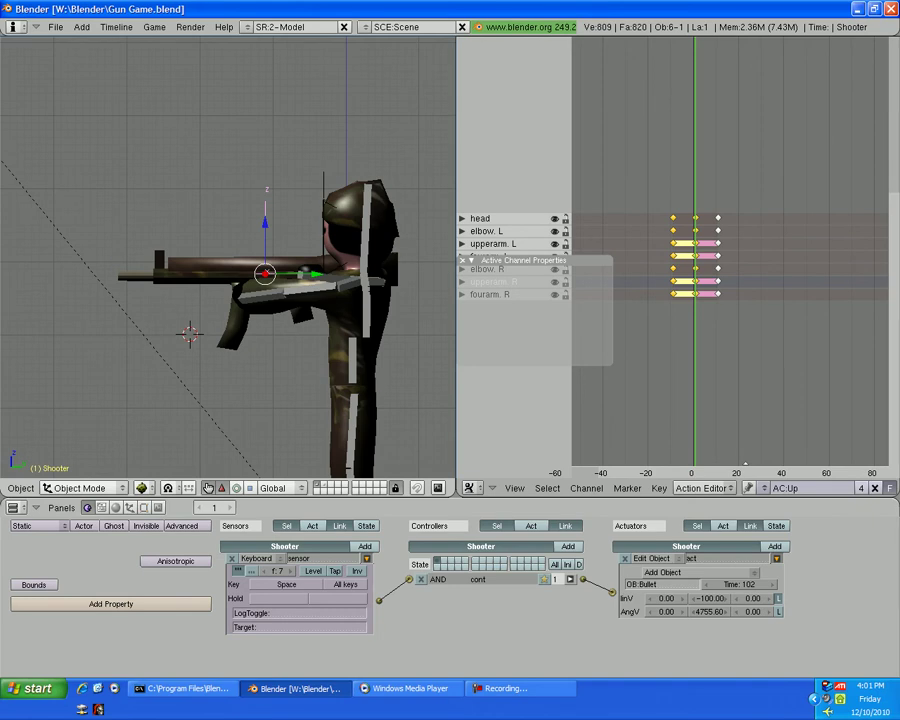
pyautogui.hotkey('alt', 'a')
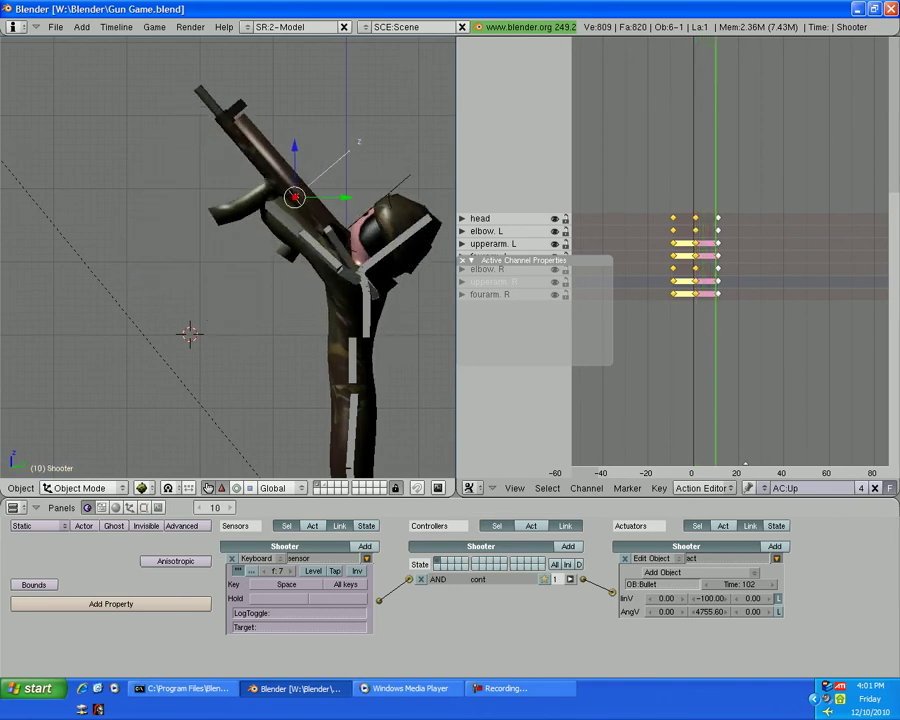
pyautogui.press('Escape')
pyautogui.press('i')
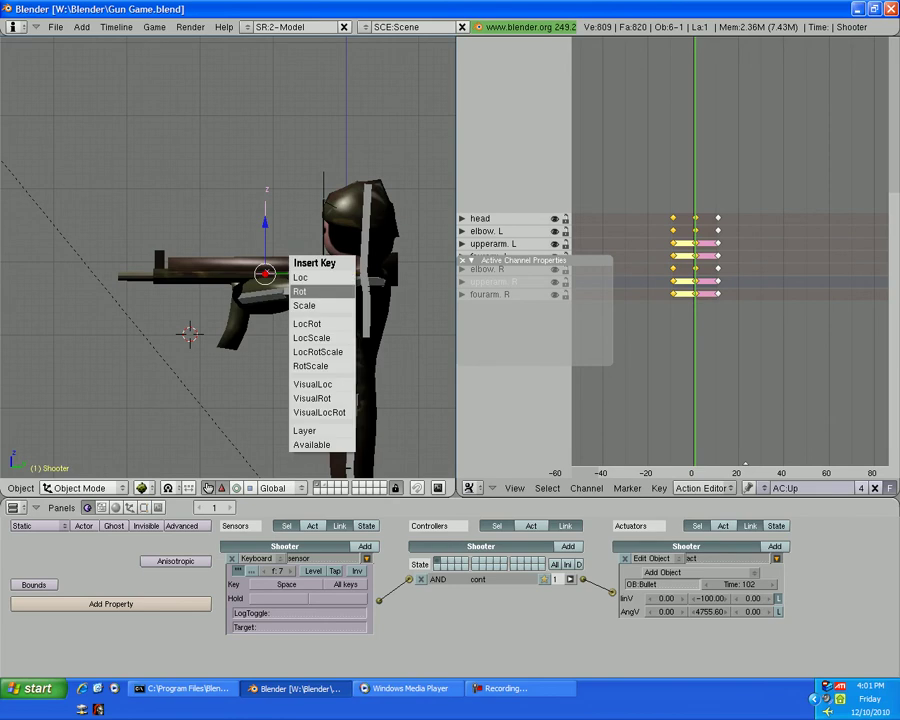
pyautogui.click(300, 277)
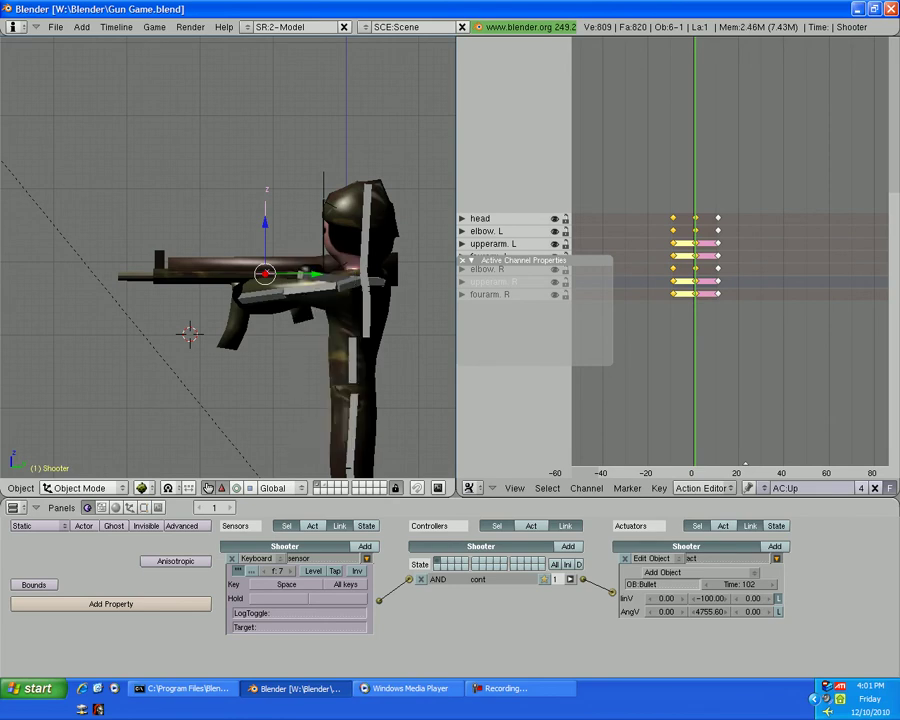
# Parent the Shooter to the Camera.
pyautogui.rightClick(328, 256)
pyautogui.hotkey('ctrl', 'p')
pyautogui.press('Return')
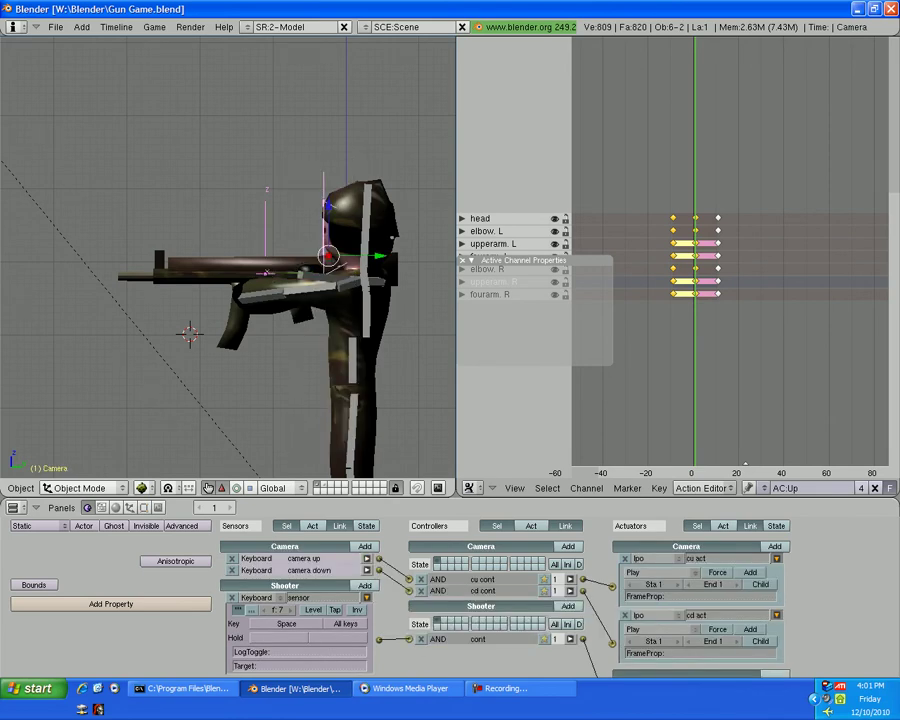
# Run the game and aim the gun up and down with the arrow keys.
pyautogui.press('p')
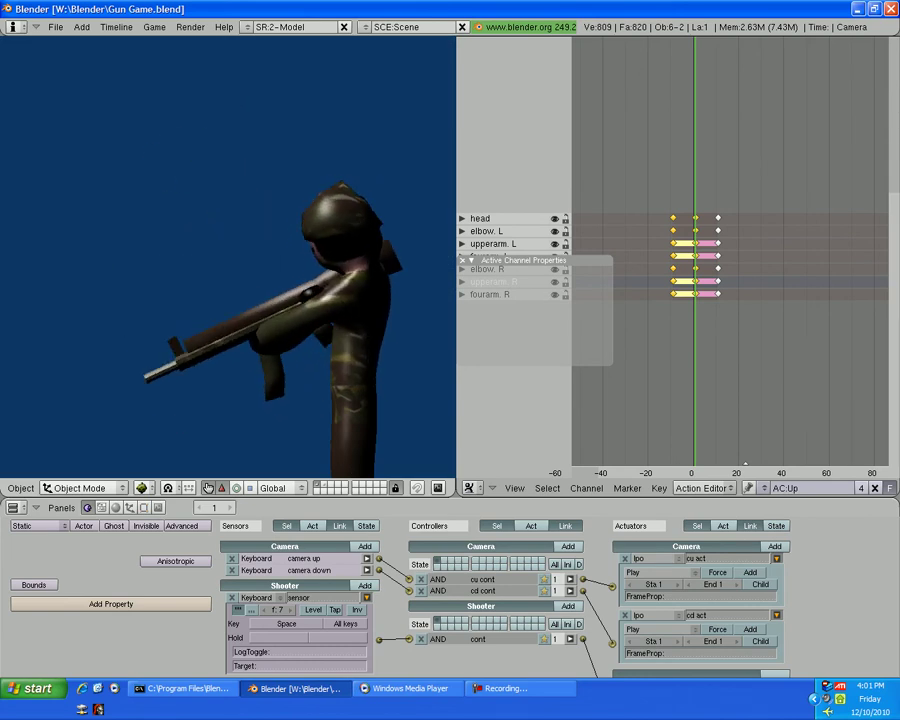
pyautogui.press('Up')
pyautogui.press('Up')
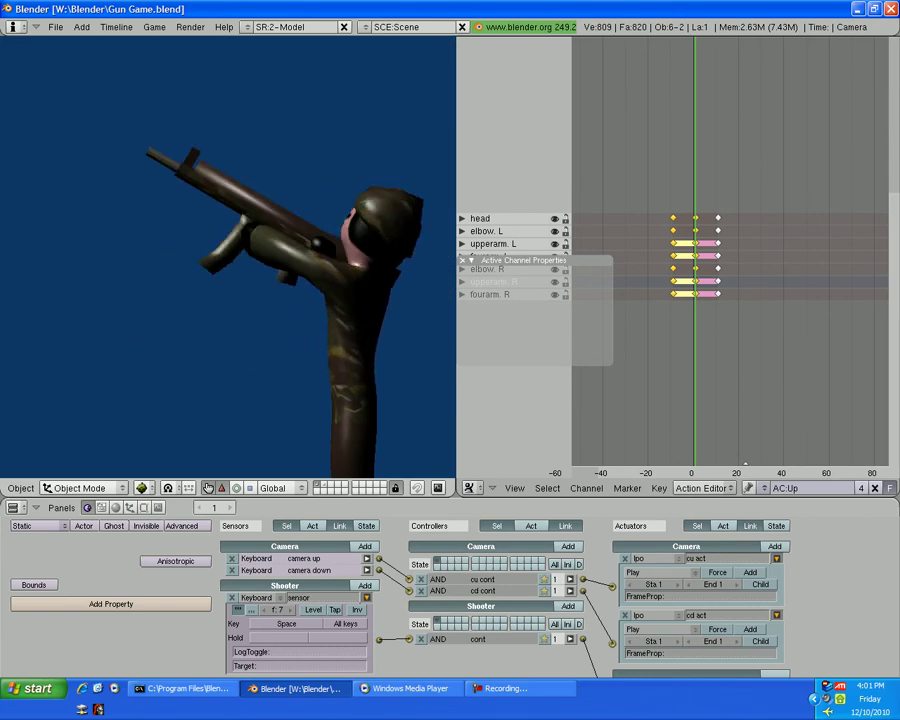
pyautogui.press('Down')
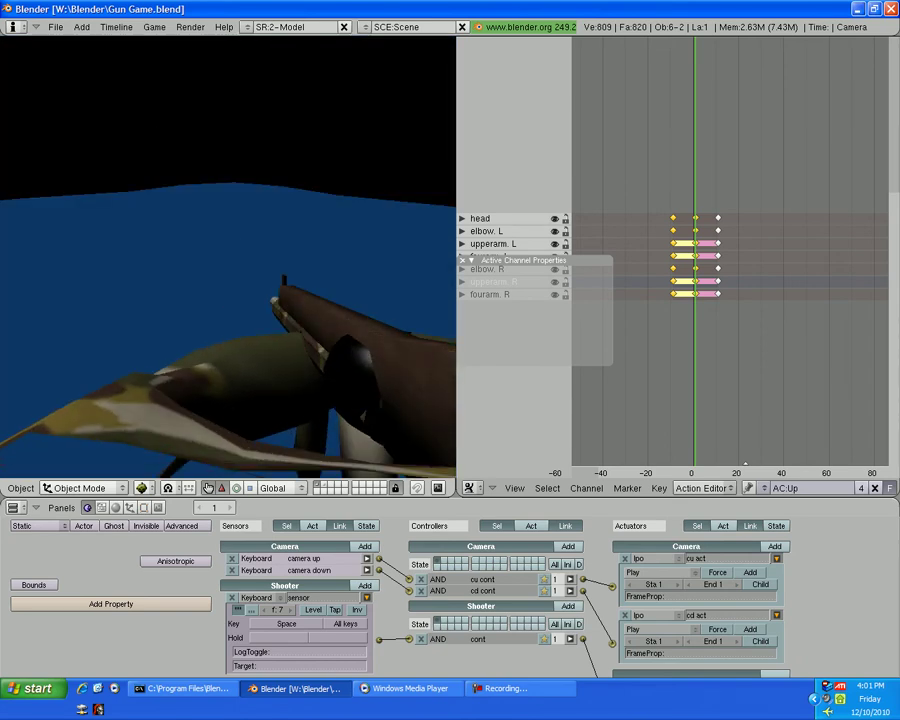
pyautogui.press('Escape')
# Reselect the Shooter object and start moving it, then cancel.
pyautogui.moveTo(230, 300); pyautogui.dragTo(300, 290, button='middle')
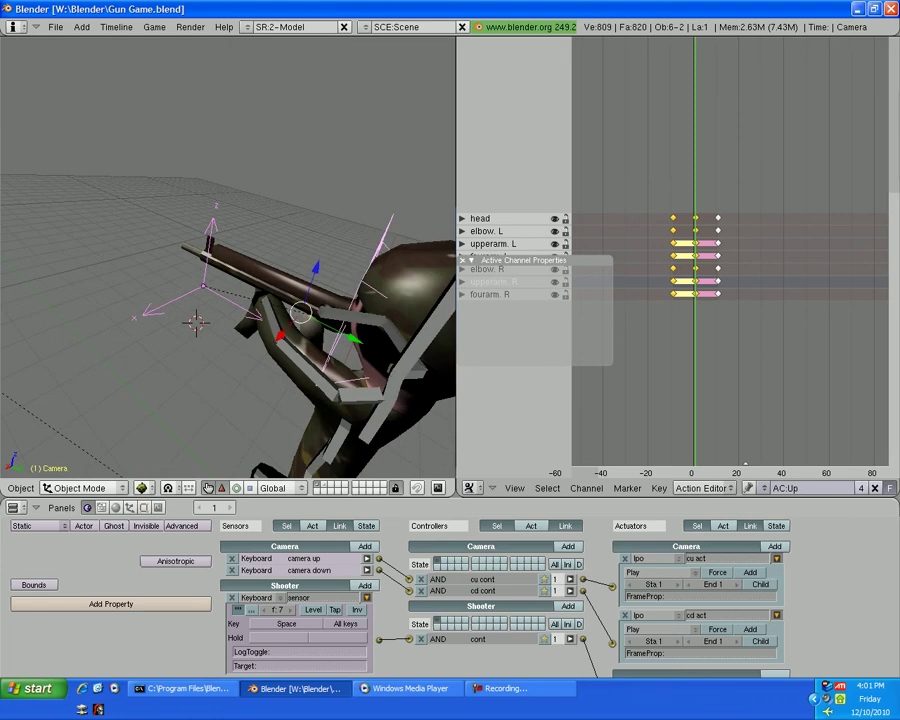
pyautogui.rightClick(260, 275)
pyautogui.moveTo(230, 300)
pyautogui.mouseDown(button='middle')
pyautogui.moveTo(300, 290)
pyautogui.moveTo(260, 300)
pyautogui.mouseUp(button='middle')
pyautogui.press('g')
pyautogui.press('Escape')
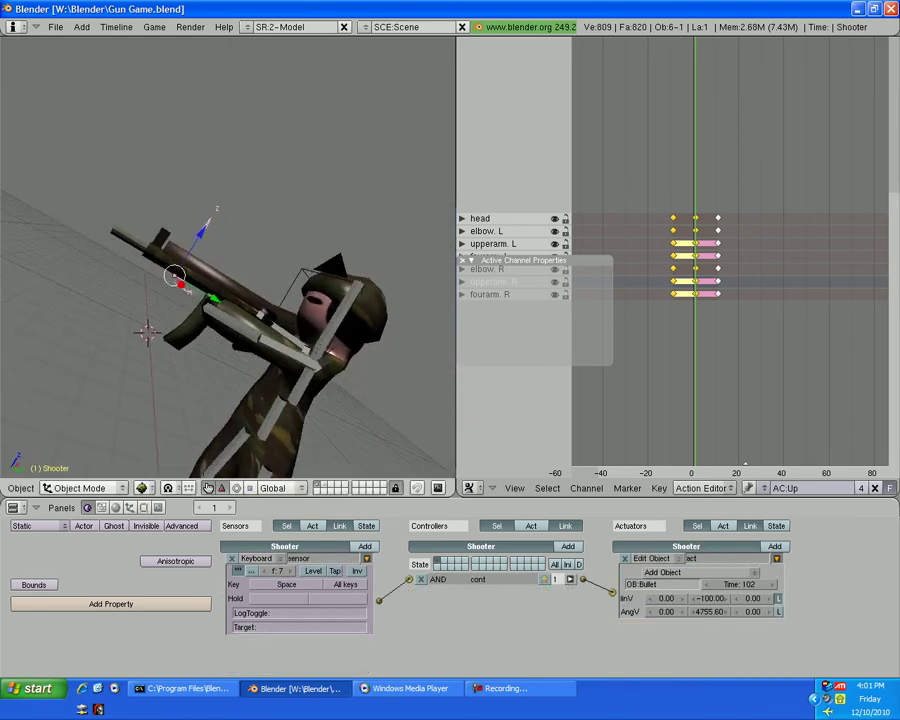
# Raise the Shooter slightly along Z and test the new position in the game.
pyautogui.press('g')
pyautogui.press('z')
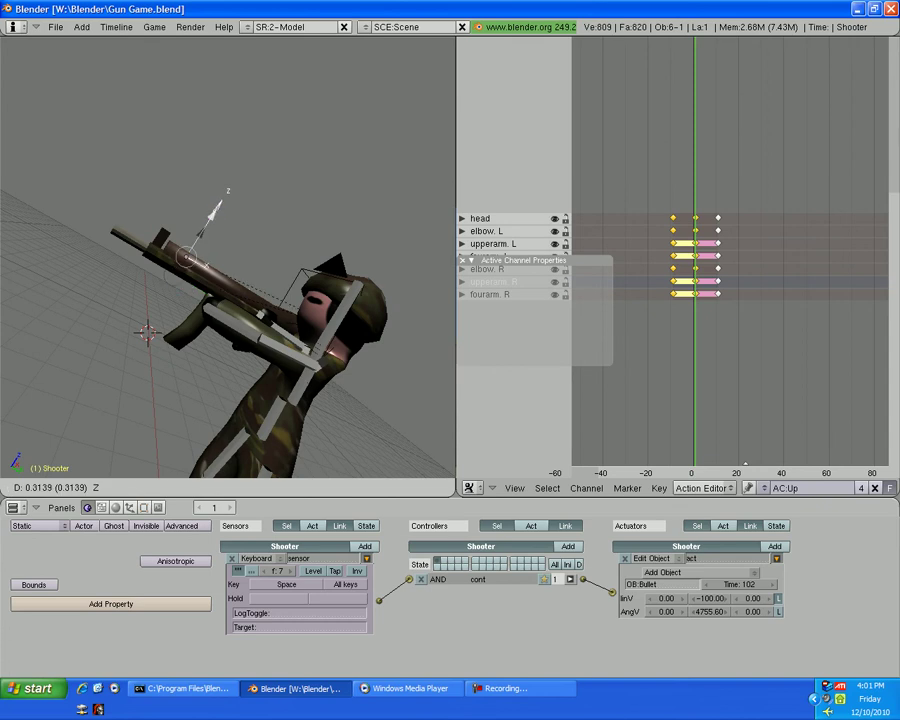
pyautogui.press('Return')
pyautogui.press('KP_0')
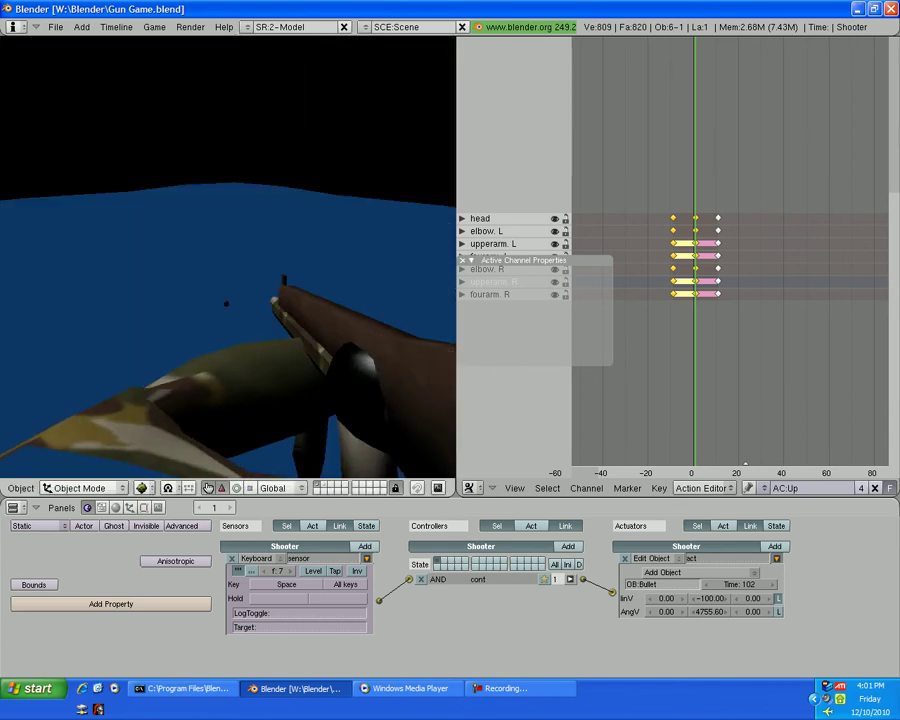
pyautogui.press('Escape')
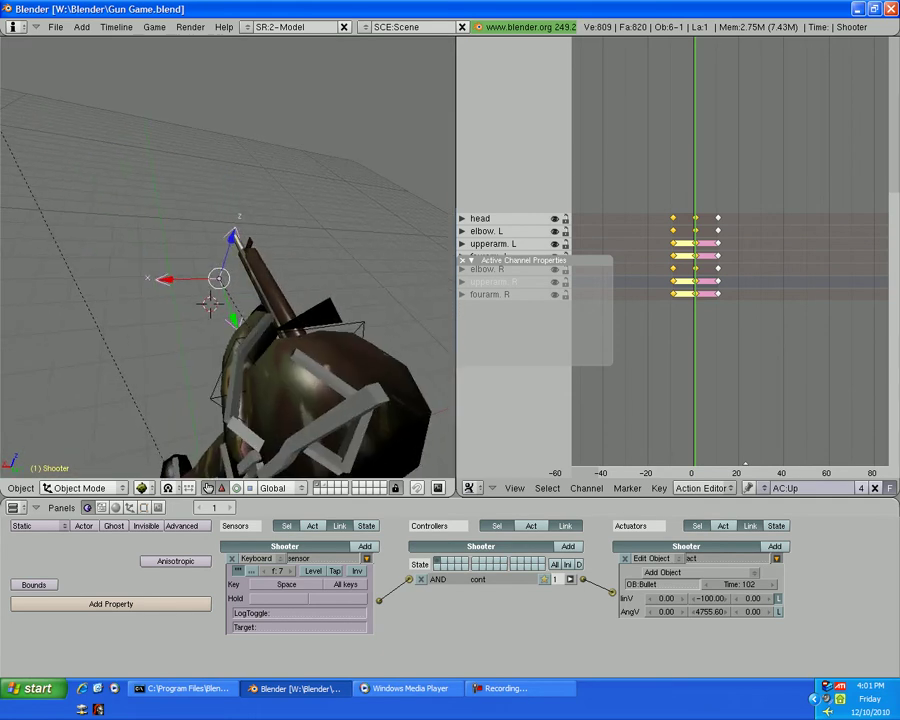
# Add the Machine Gun to the selection and run the game again to check the aim.
pyautogui.keyDown('shift'); pyautogui.rightClick(300, 325); pyautogui.keyUp('shift')
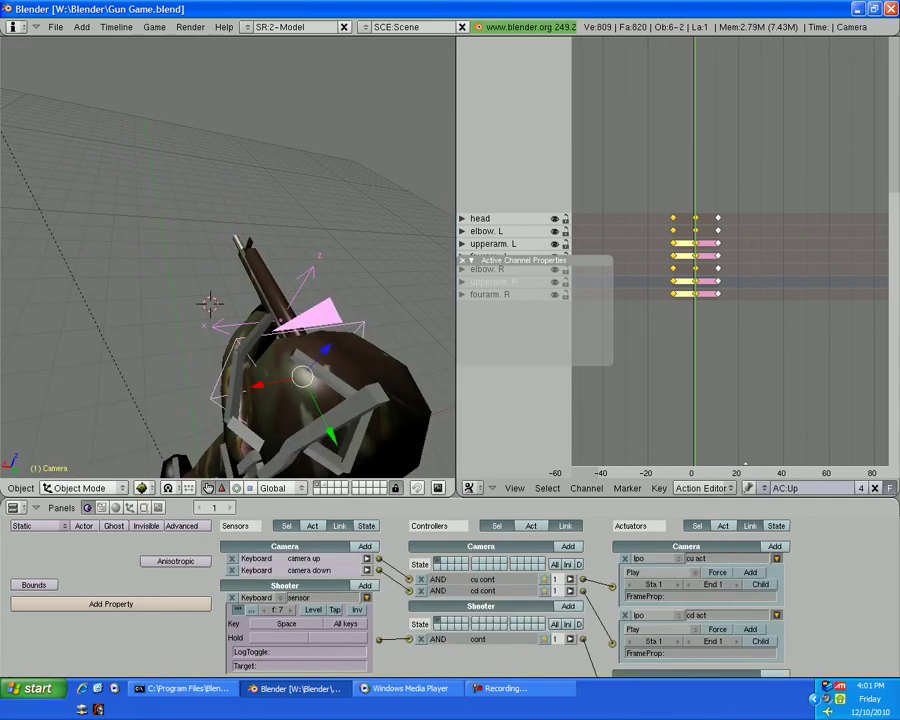
pyautogui.hotkey('ctrl', 'z')
pyautogui.press('KP_4')
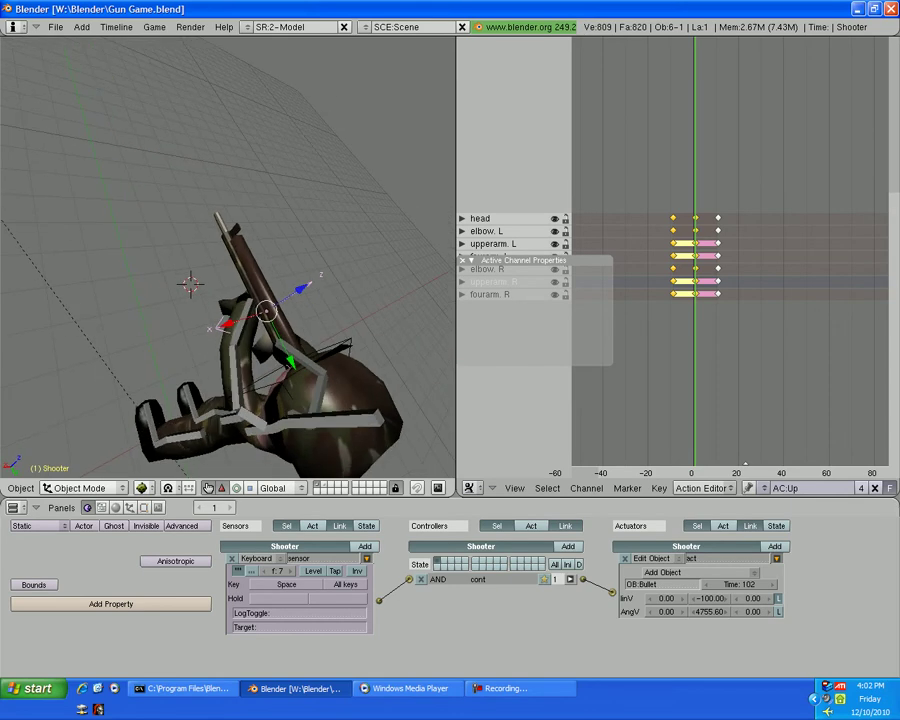
pyautogui.keyDown('shift'); pyautogui.rightClick(255, 290); pyautogui.keyUp('shift')
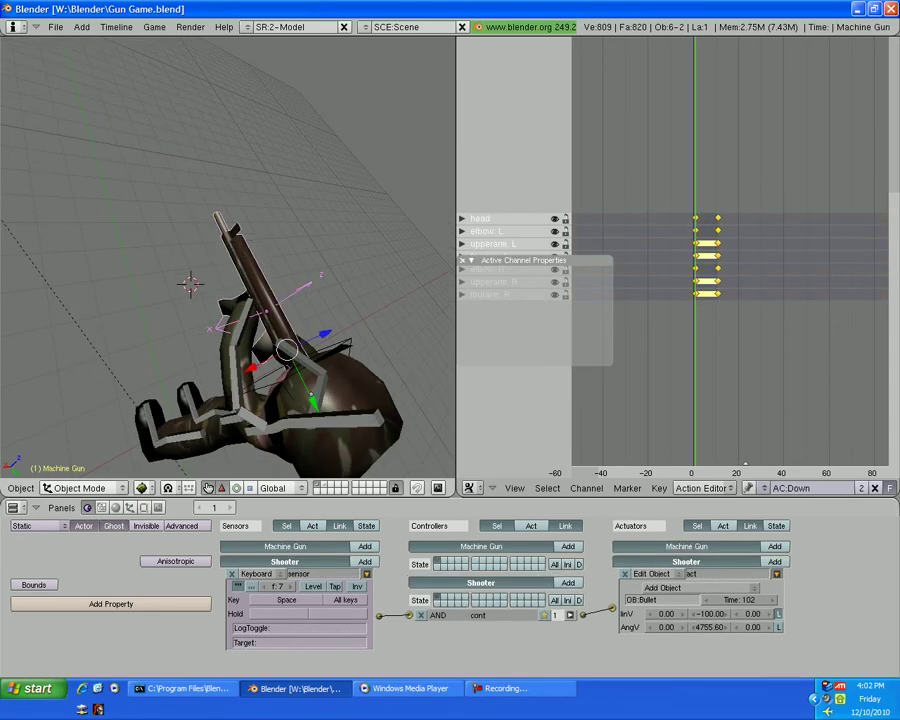
pyautogui.press('p')
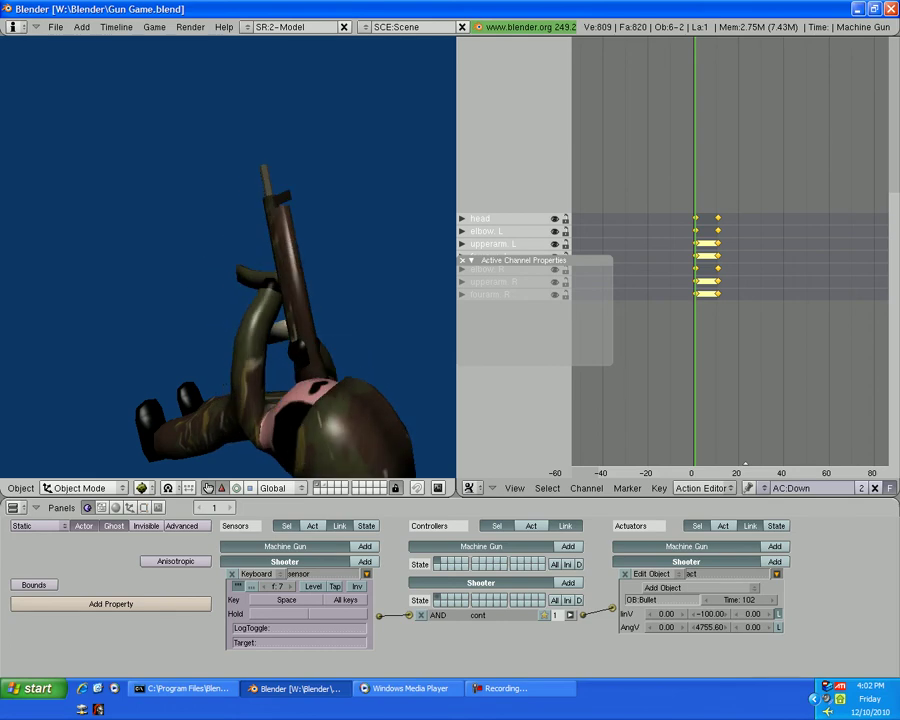
pyautogui.press('Escape')
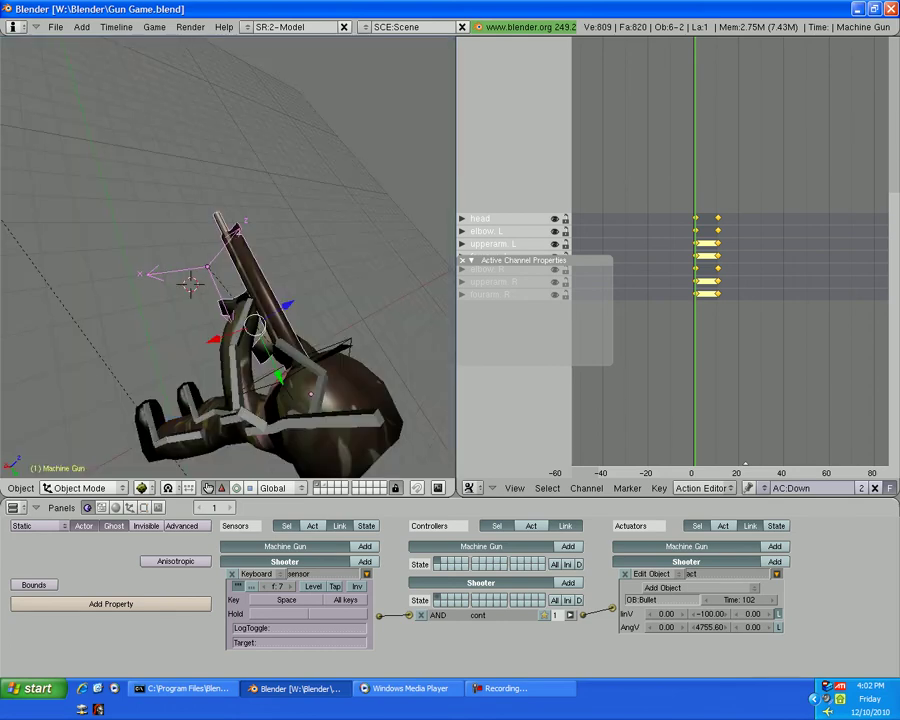
pyautogui.moveTo(230, 300); pyautogui.dragTo(260, 300, button='middle')
# Select the Player Bones armature and show its gun d Keyboard sensor (Downarrow) settings.
pyautogui.rightClick(270, 360)
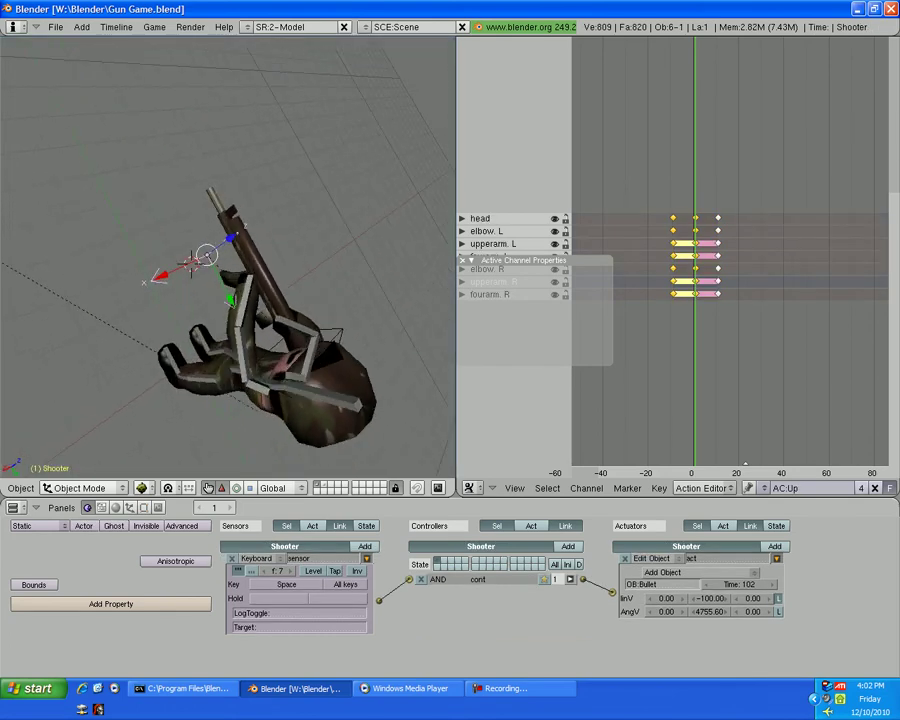
pyautogui.rightClick(225, 225)
pyautogui.rightClick(265, 291)
pyautogui.rightClick(168, 426)
pyautogui.hotkey('ctrl', 'Tab')
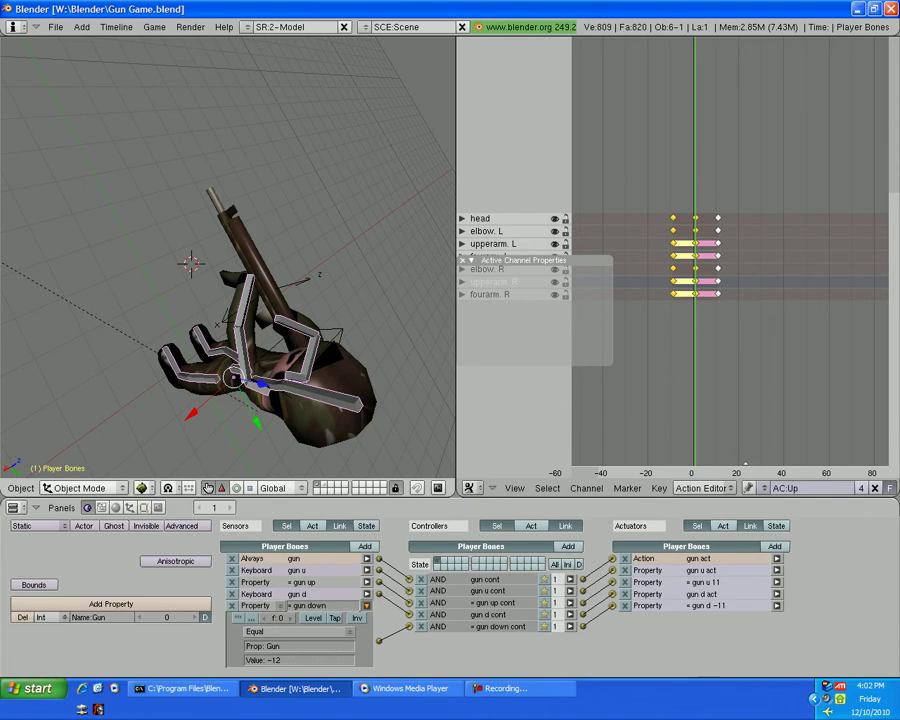
pyautogui.click(366, 594)
pyautogui.click(80, 488)
pyautogui.click(80, 482)
pyautogui.click(80, 488)
pyautogui.click(80, 466)
# Run the game, lower and raise the gun with the arrow keys, then view front and side.
pyautogui.press('p')
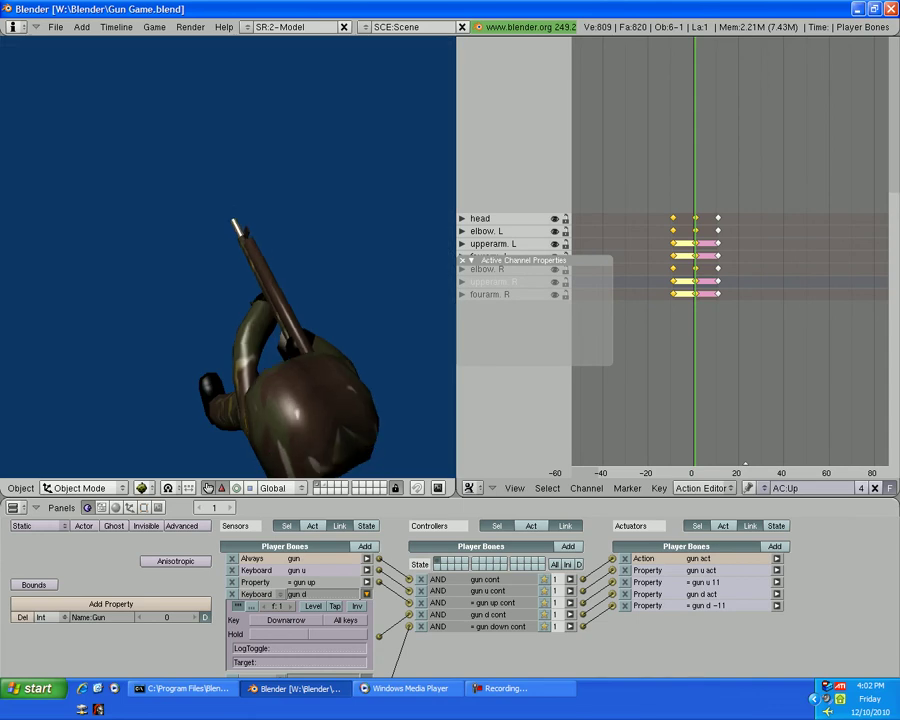
pyautogui.press('Down')
pyautogui.press('Up')
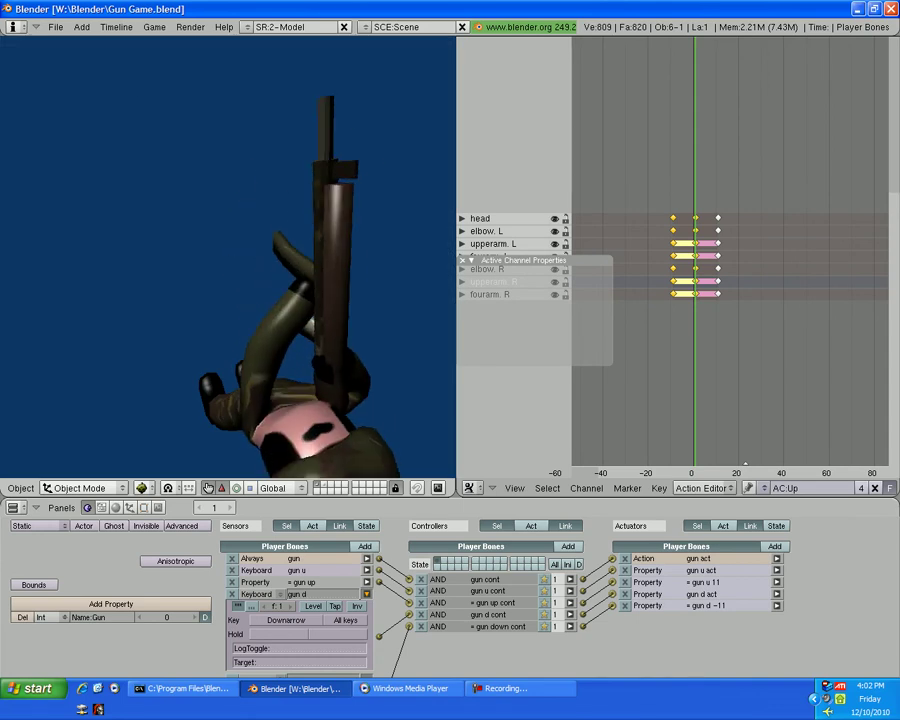
pyautogui.press('Escape')
pyautogui.press('KP_1')
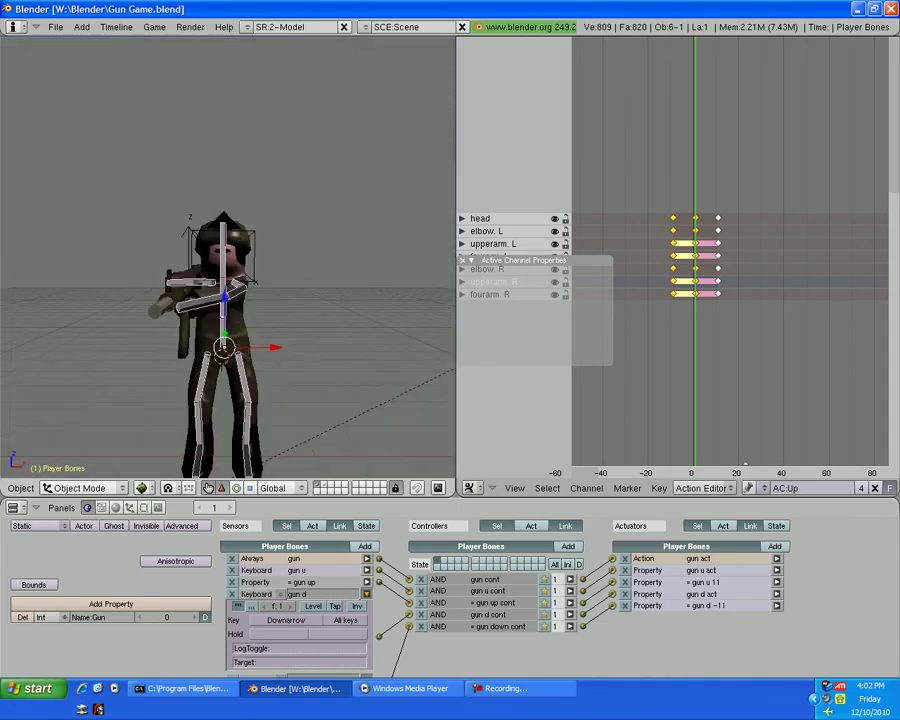
pyautogui.press('KP_3')
# Move the Shooter along Y out to the gun's muzzle.
pyautogui.press('g')
pyautogui.press('y')
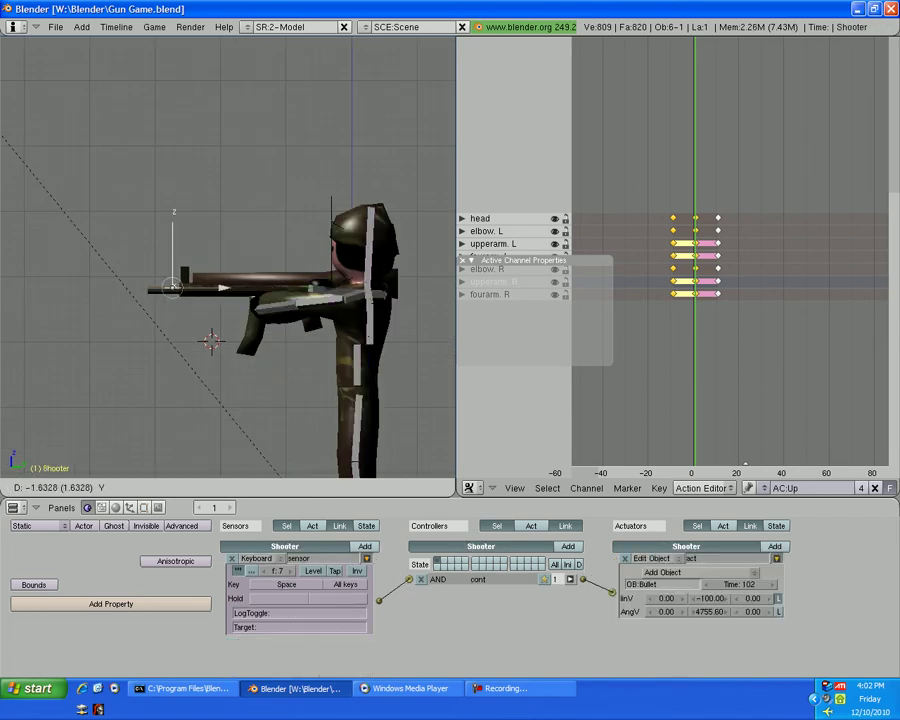
pyautogui.press('Return')
pyautogui.press('g')
pyautogui.press('Escape')
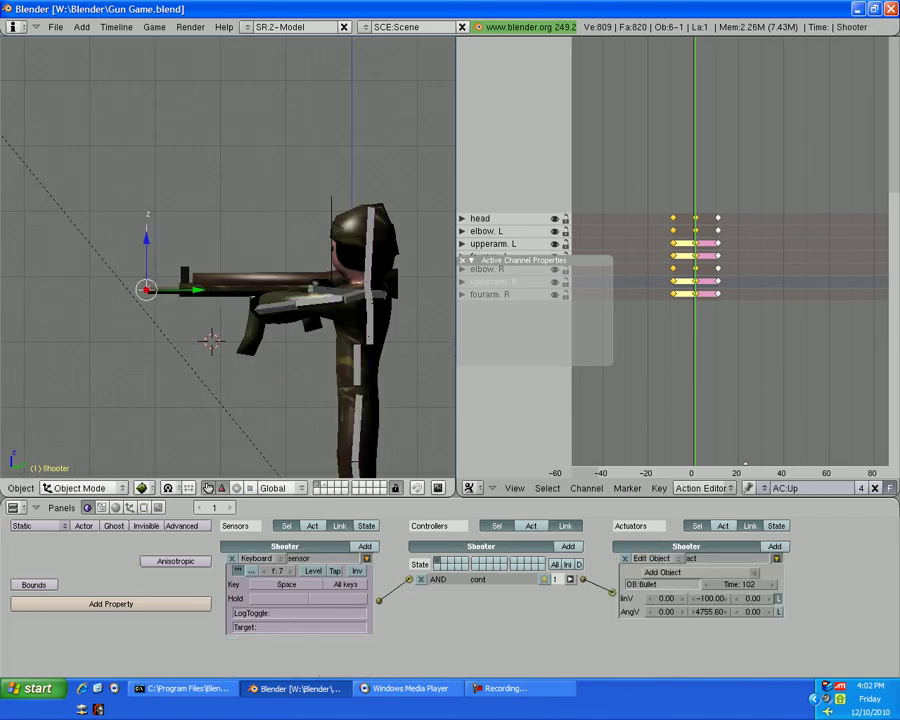
pyautogui.moveTo(104, 203); pyautogui.dragTo(160, 230, button='middle')
# Test-fire the game from the perspective, side and closer views.
pyautogui.press('p')
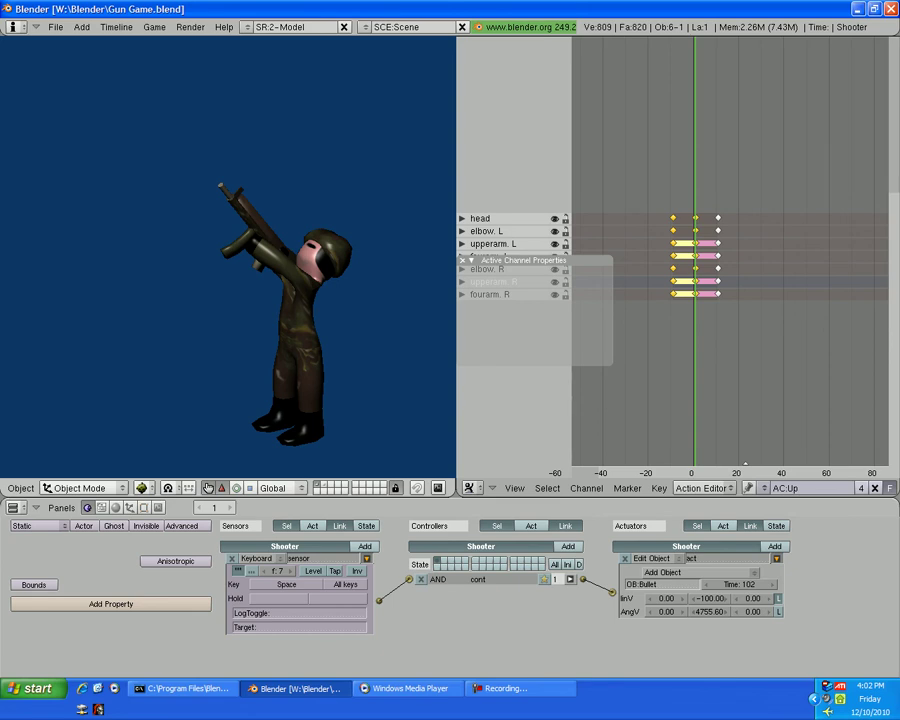
pyautogui.press('Escape')
pyautogui.press('KP_3')
pyautogui.scroll(-3, 228, 255)
pyautogui.press('p')
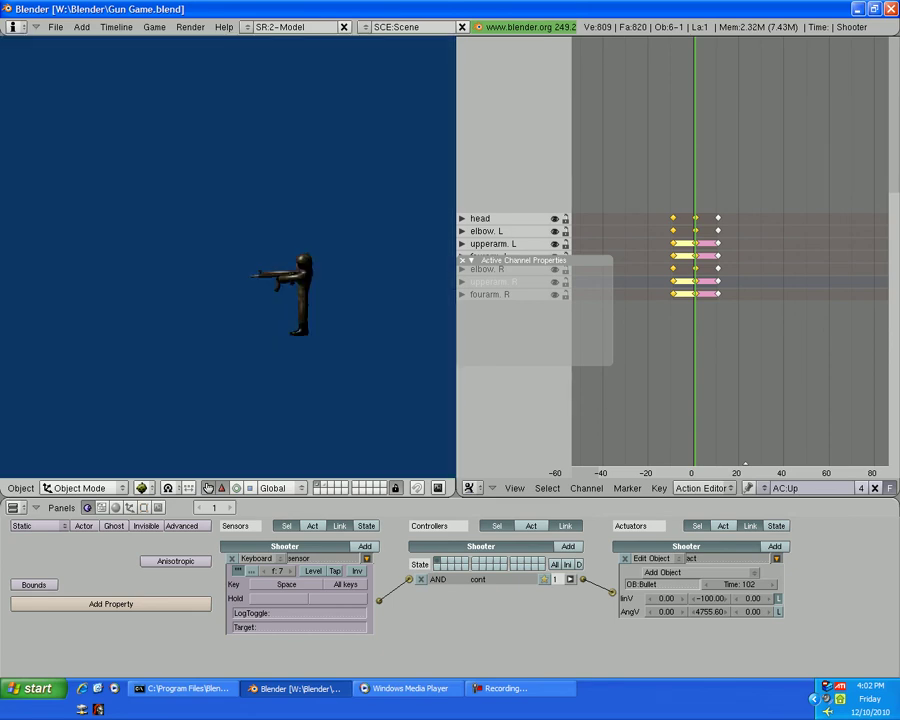
pyautogui.press('Escape')
pyautogui.scroll(3, 358, 360)
pyautogui.scroll(2, 358, 360)
pyautogui.press('p')
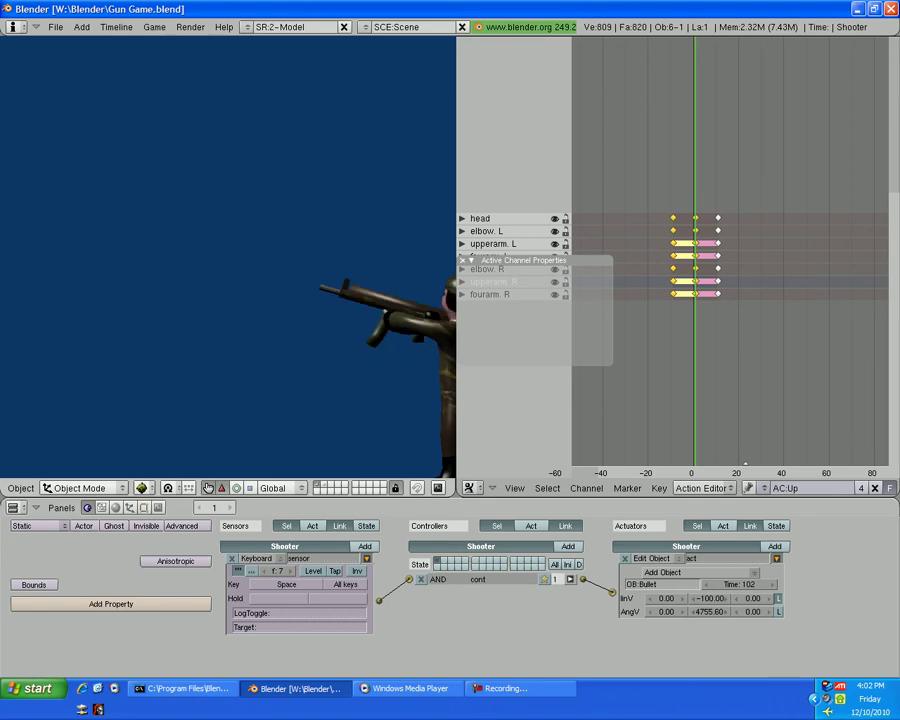
# Run the game twice more to watch the gun's aim before adjusting the Shooter.
pyautogui.press('Escape')
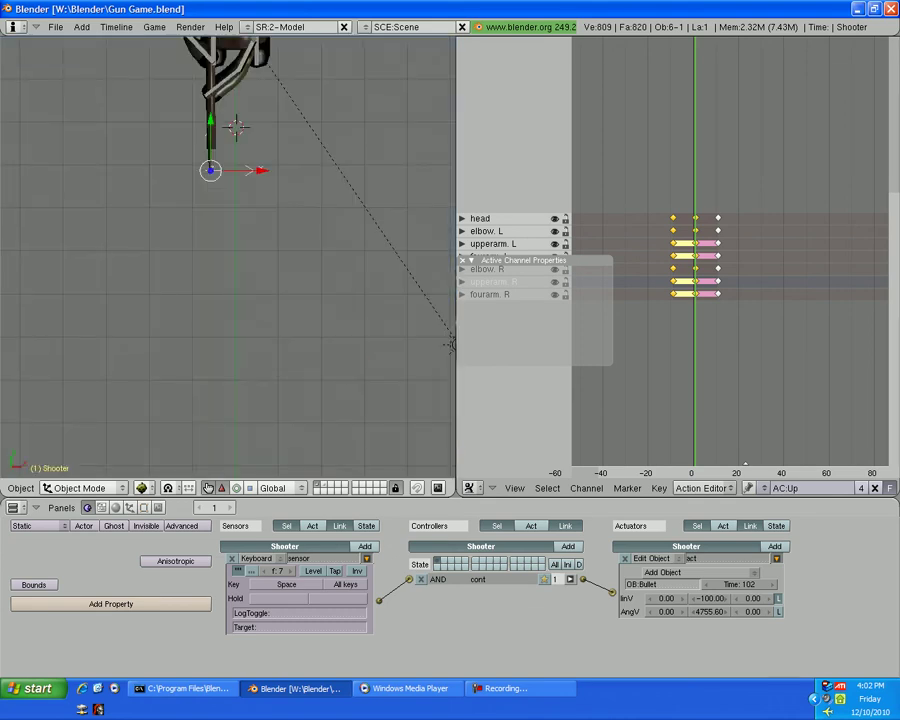
pyautogui.press('p')
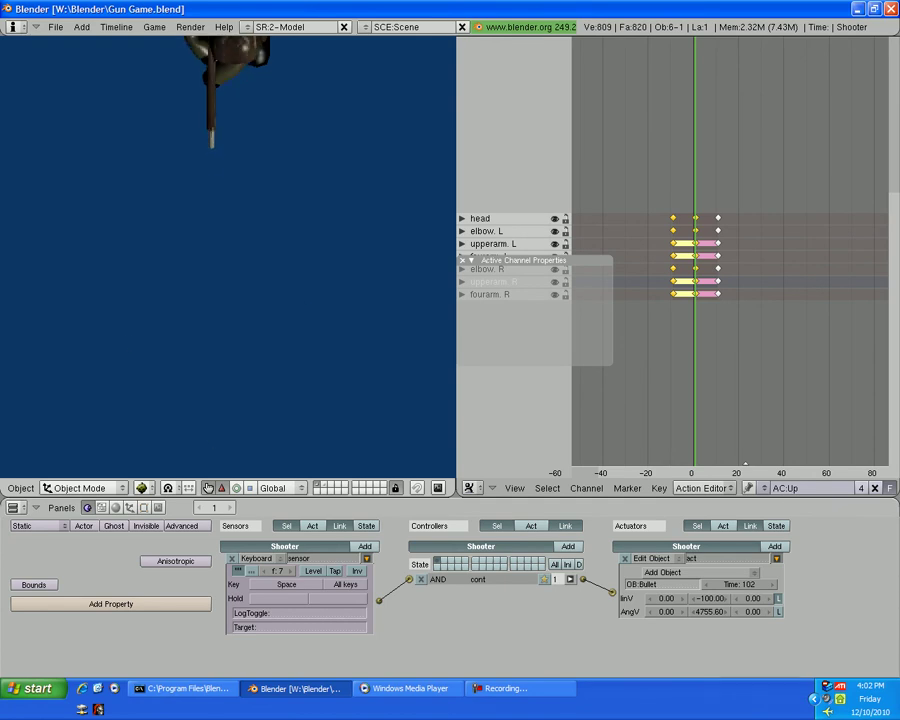
pyautogui.press('Escape')
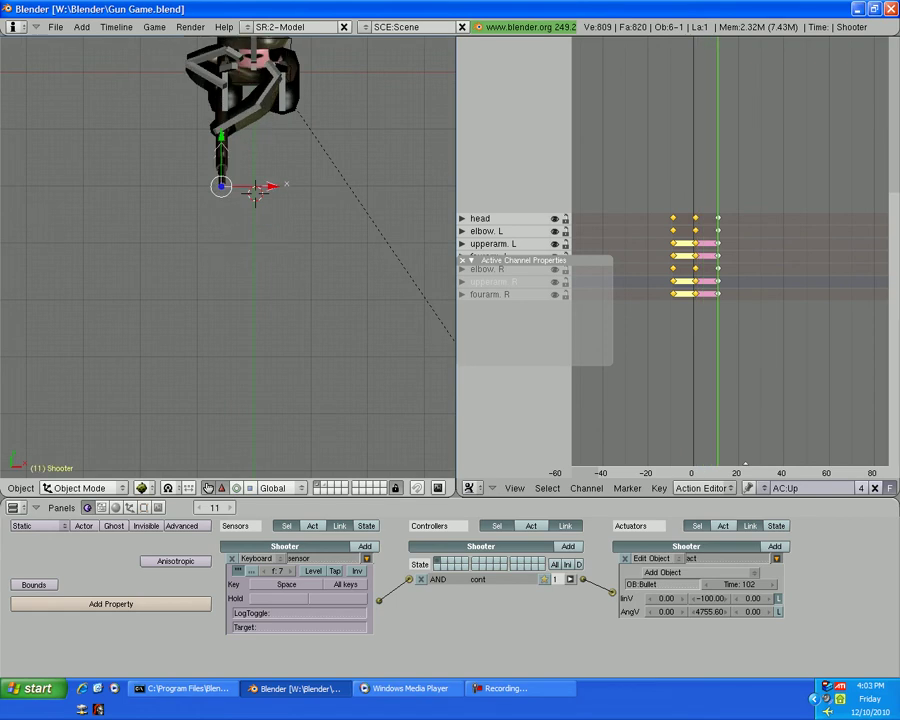
pyautogui.press('p')
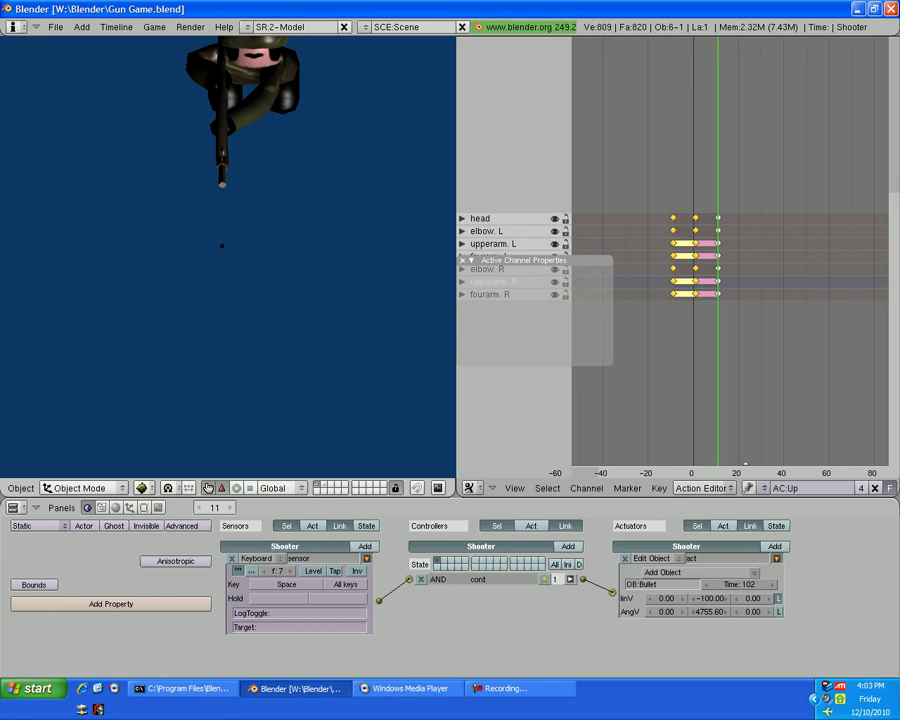
pyautogui.press('Escape')
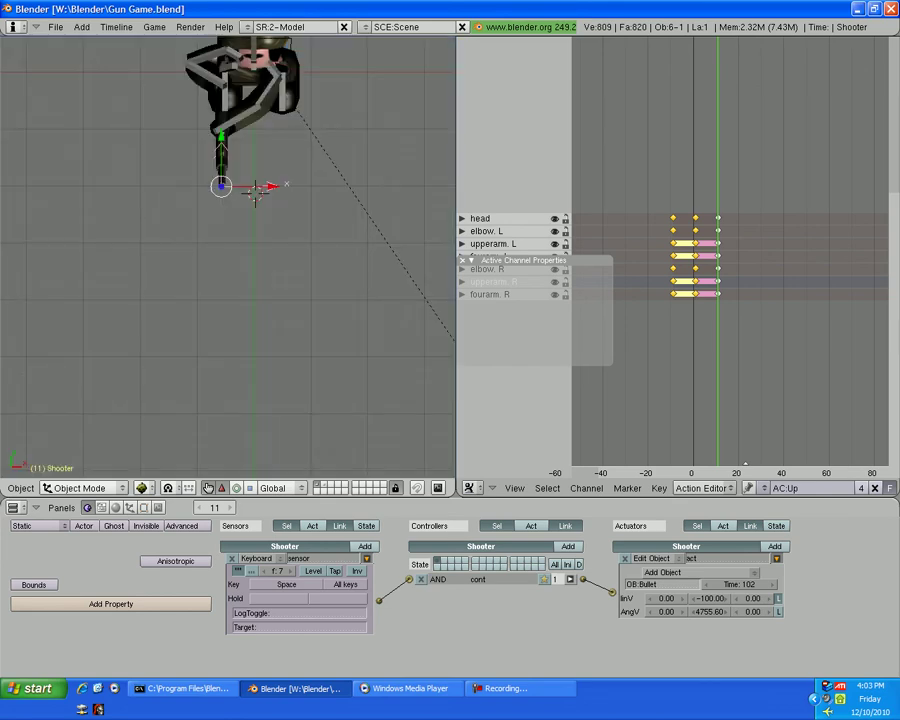
# Rotate the Shooter around Z along the gun and insert a Rot keyframe at frame 11.
pyautogui.press('r')
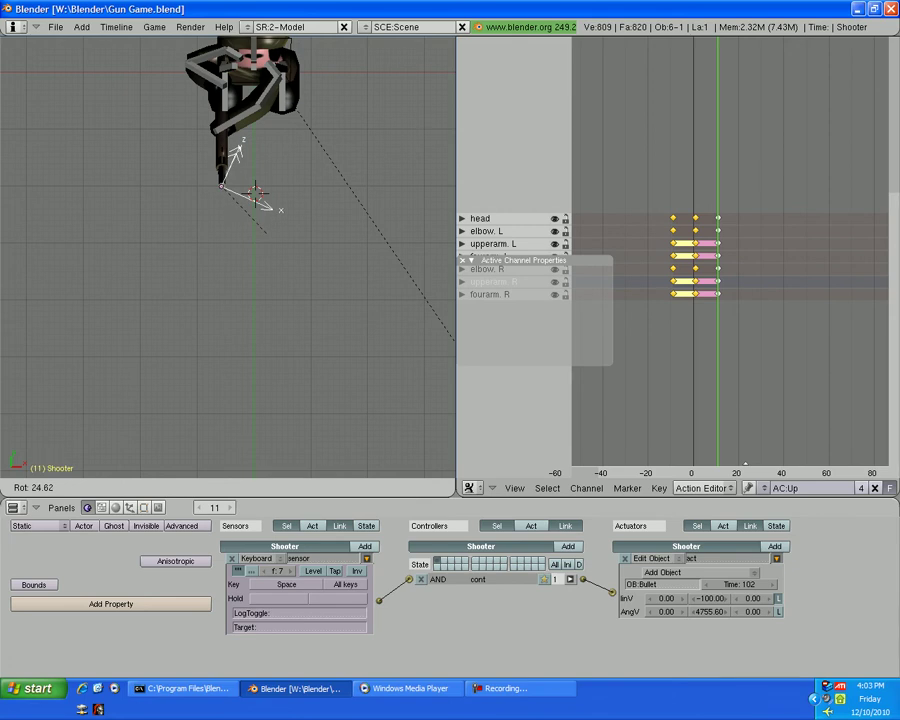
pyautogui.press('z')
pyautogui.press('Return')
pyautogui.press('i')
pyautogui.click(232, 358)
pyautogui.press('i')
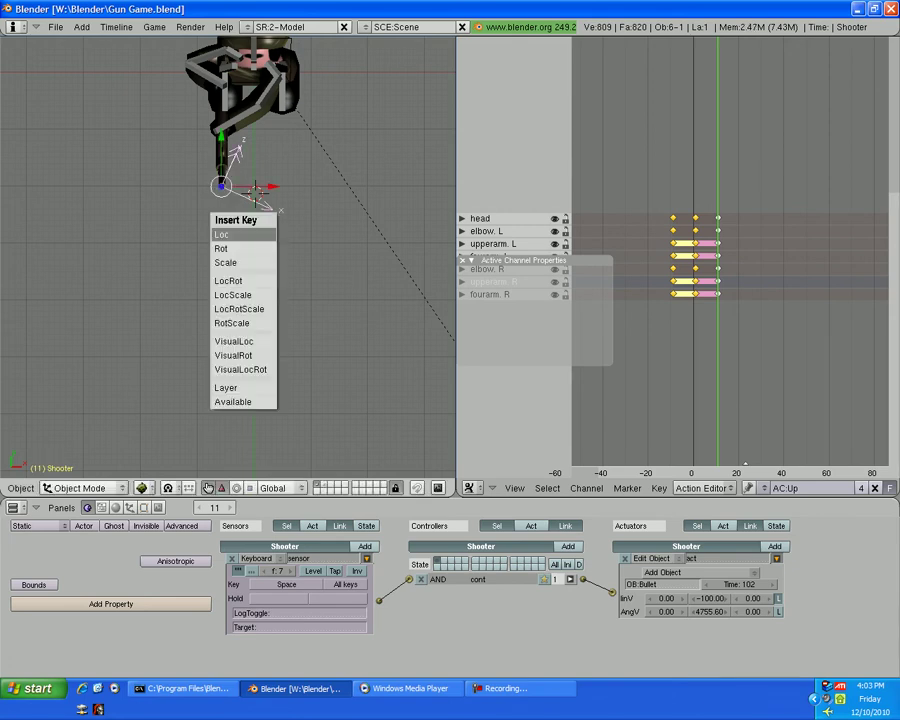
pyautogui.click(226, 248)
pyautogui.press('Left')
# From frame 1, play-test normally and in the first-person gun view, then select Player.
pyautogui.hotkey('shift', 'Left')
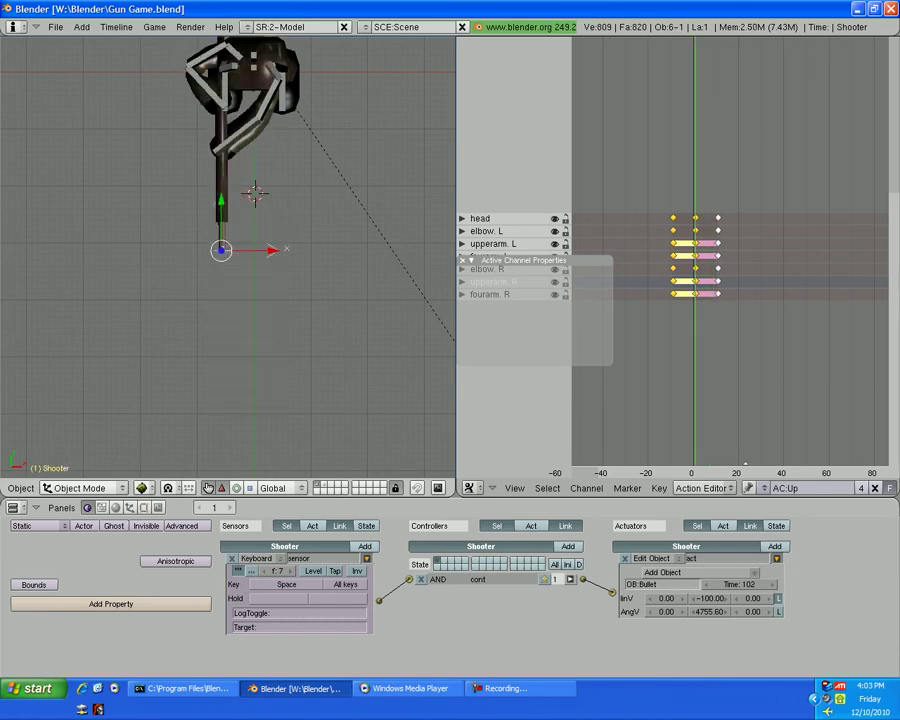
pyautogui.press('p')
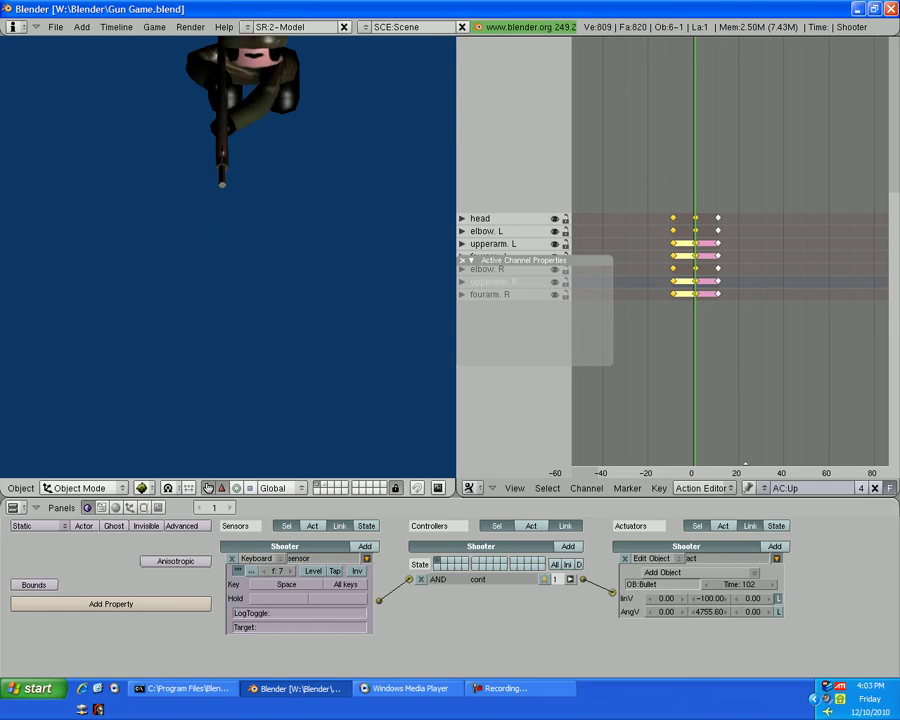
pyautogui.press('Escape')
pyautogui.press('p')
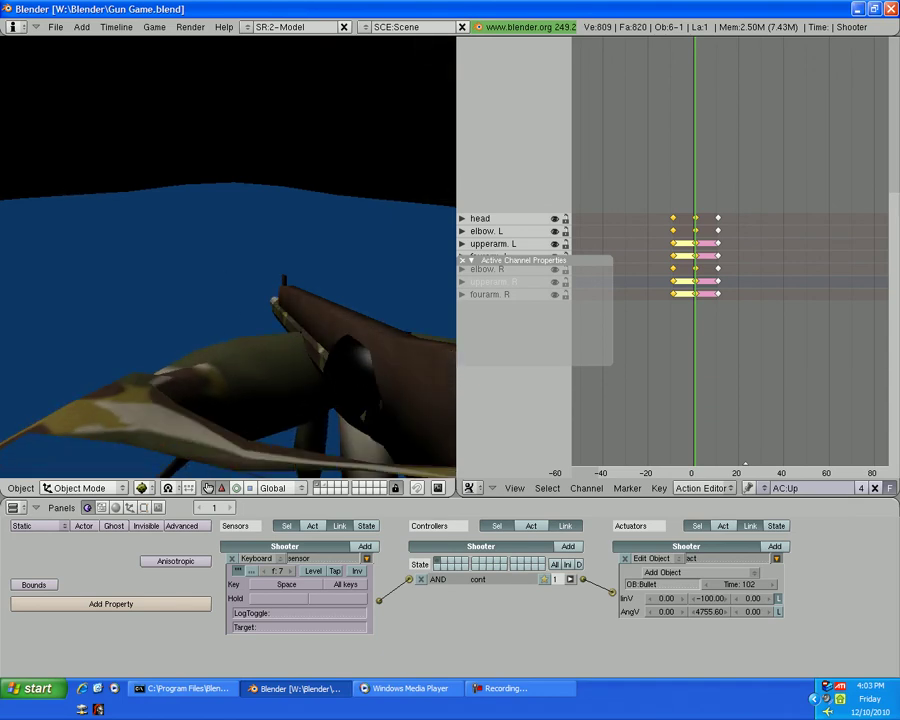
pyautogui.press('Escape')
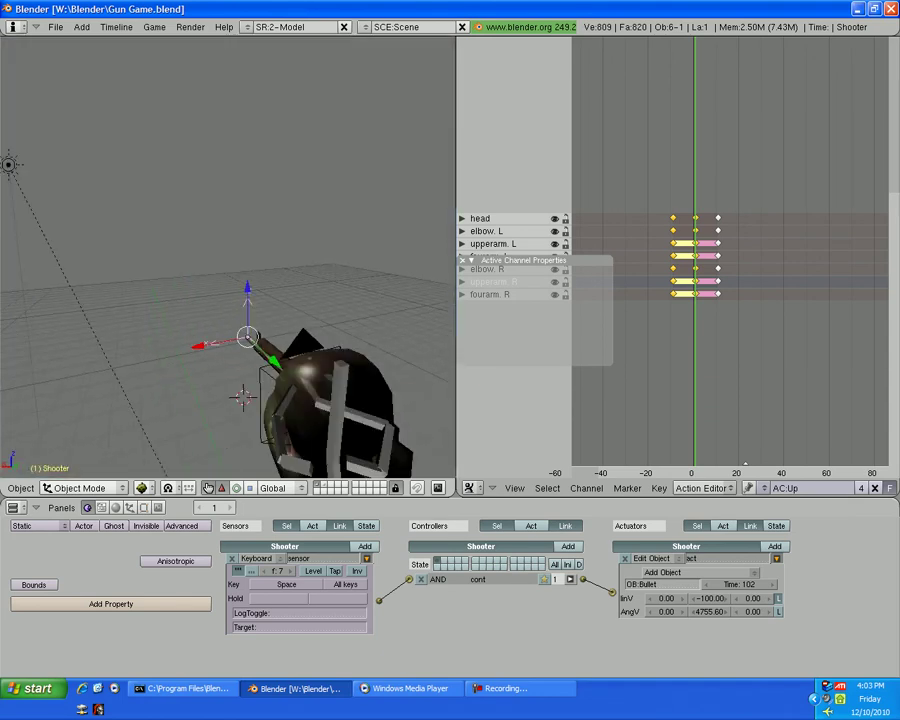
pyautogui.hotkey('ctrl', 'z')
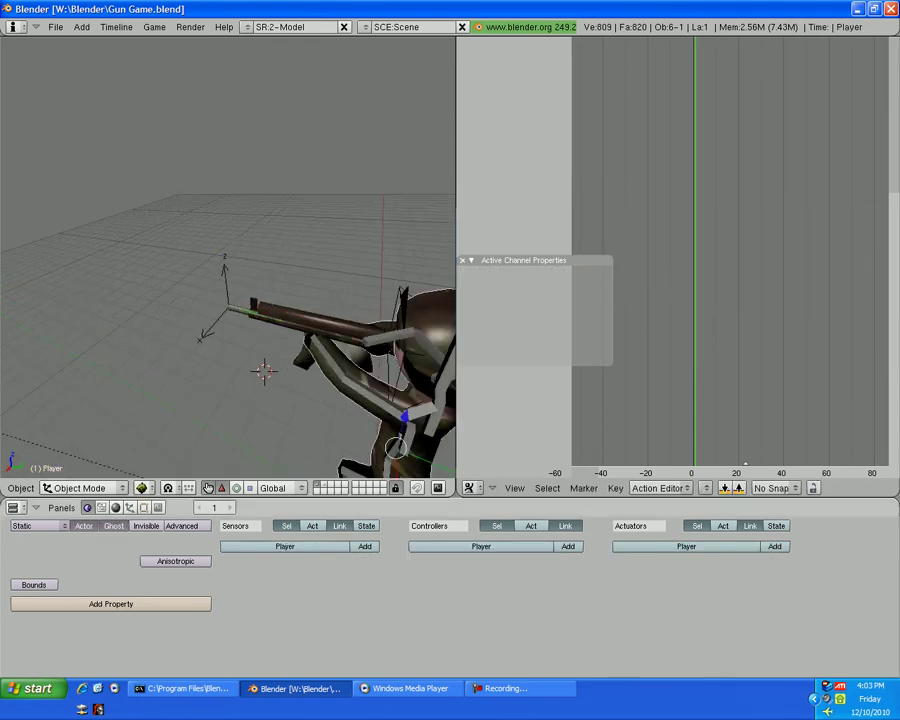
# Run the game raising the gun with Up, then select Shooter, undo, and run again.
pyautogui.hotkey('ctrl', 'z')
pyautogui.hotkey('ctrl', 'z')
pyautogui.hotkey('ctrl', 'z')
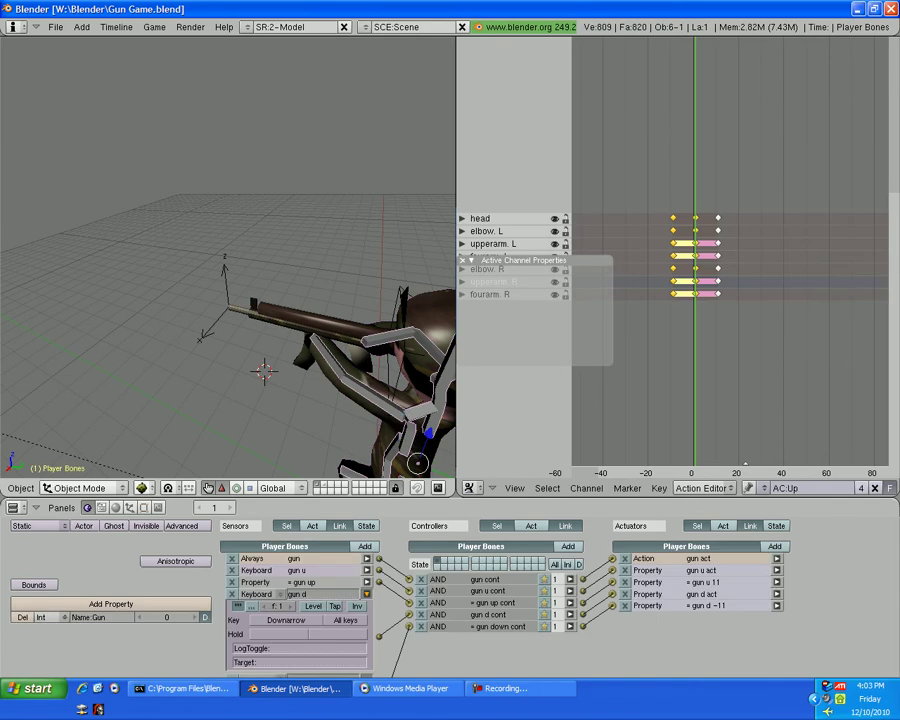
pyautogui.press('p')
pyautogui.press('Up')
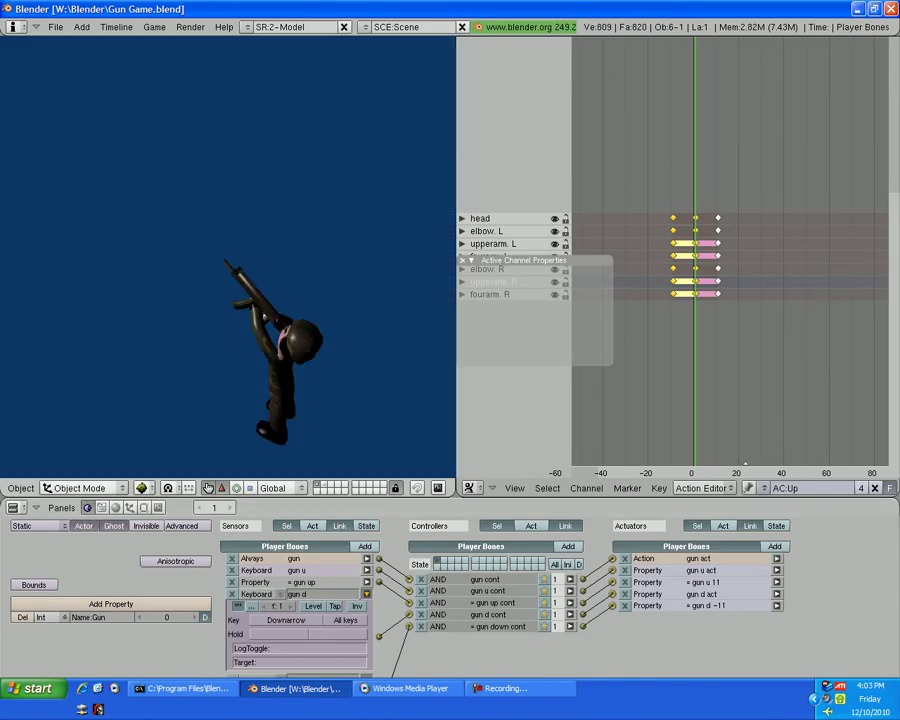
pyautogui.press('Escape')
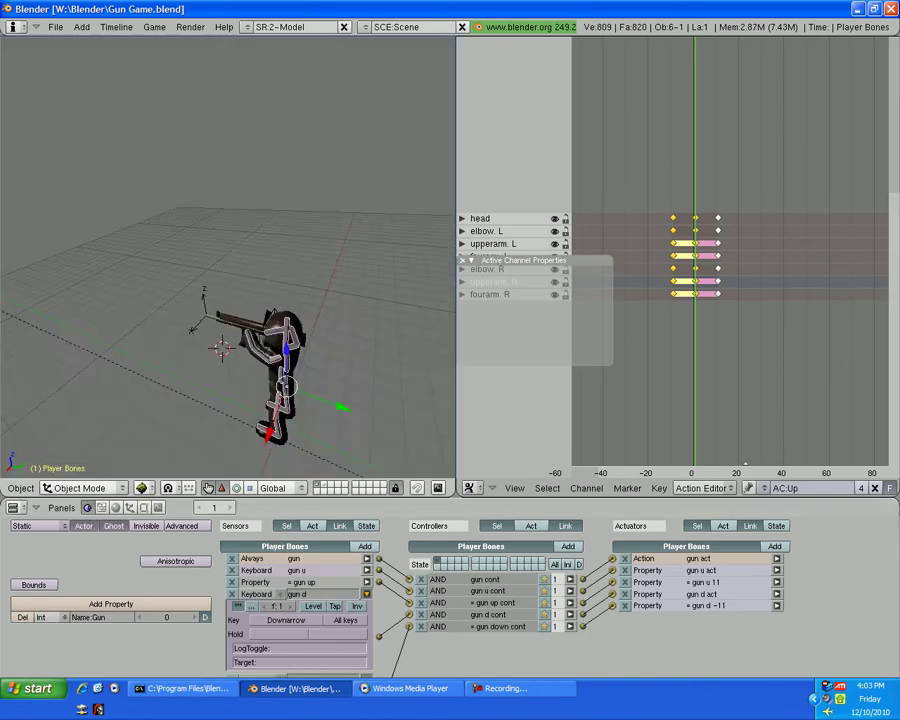
pyautogui.hotkey('ctrl', 'z')
pyautogui.hotkey('ctrl', 'z')
pyautogui.press('p')
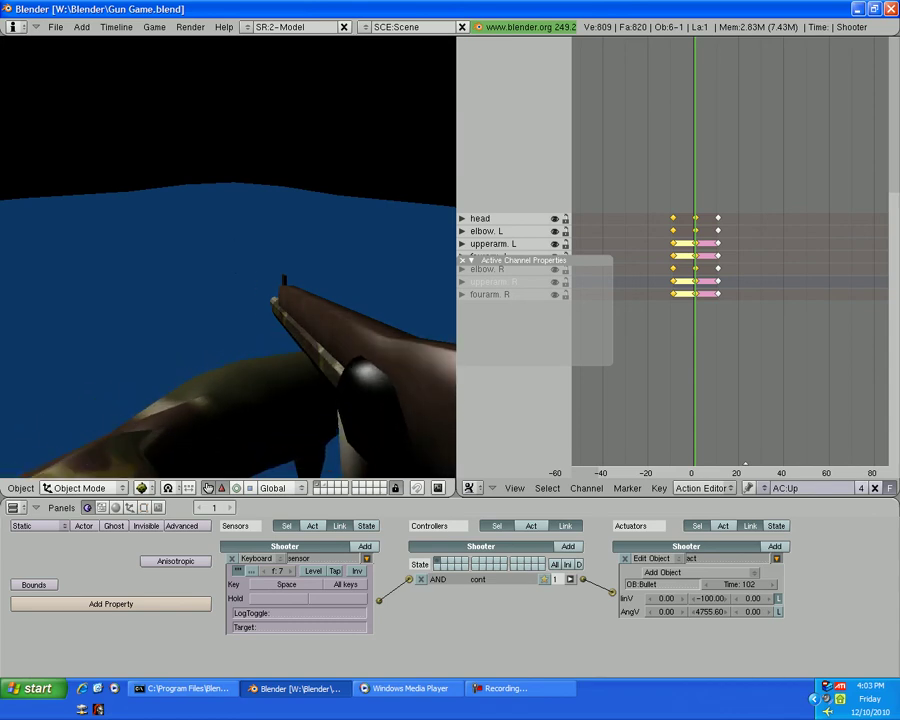
# Stop the game, orbit to see the whole character, and reposition the Shooter.
pyautogui.press('Escape')
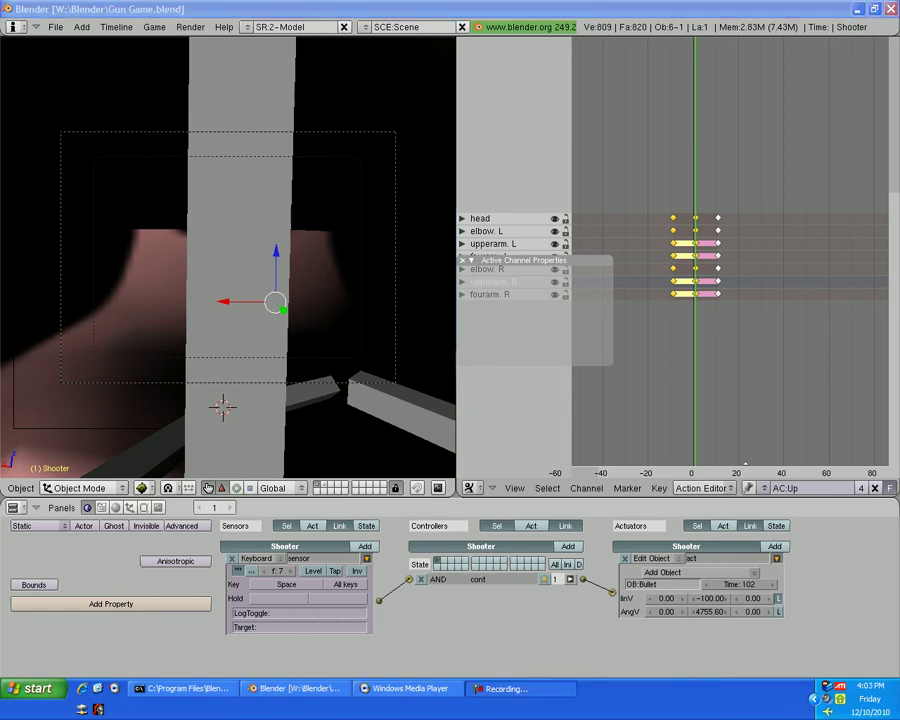
pyautogui.moveTo(228, 250)
pyautogui.mouseDown(button='middle')
pyautogui.moveTo(260, 230)
pyautogui.moveTo(240, 320)
pyautogui.mouseUp(button='middle')
pyautogui.scroll(-3, 228, 250)
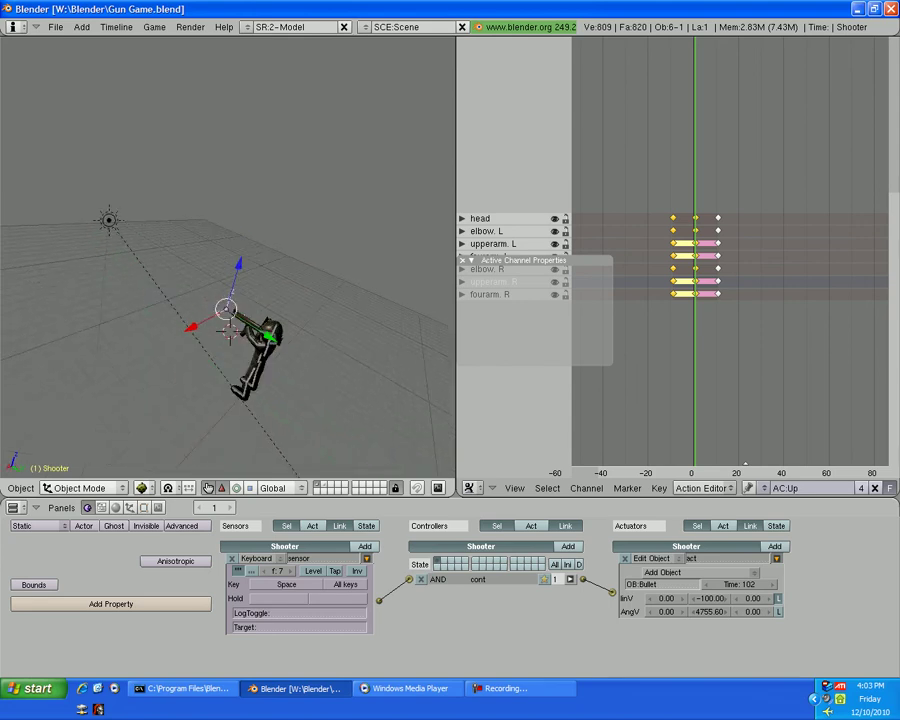
pyautogui.scroll(5, 228, 300)
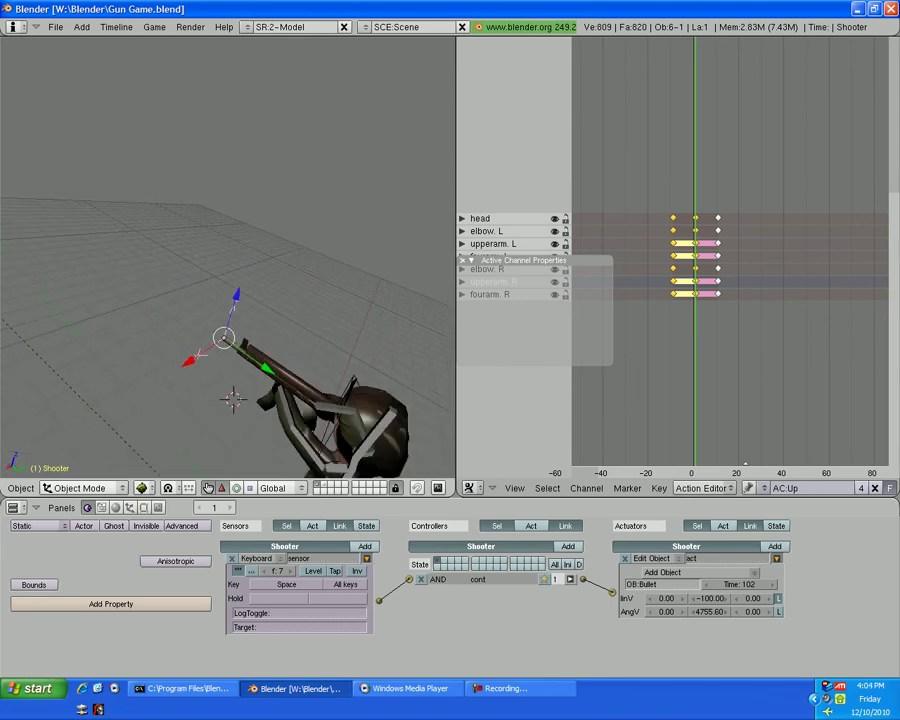
pyautogui.moveTo(230, 300); pyautogui.dragTo(300, 290, button='middle')
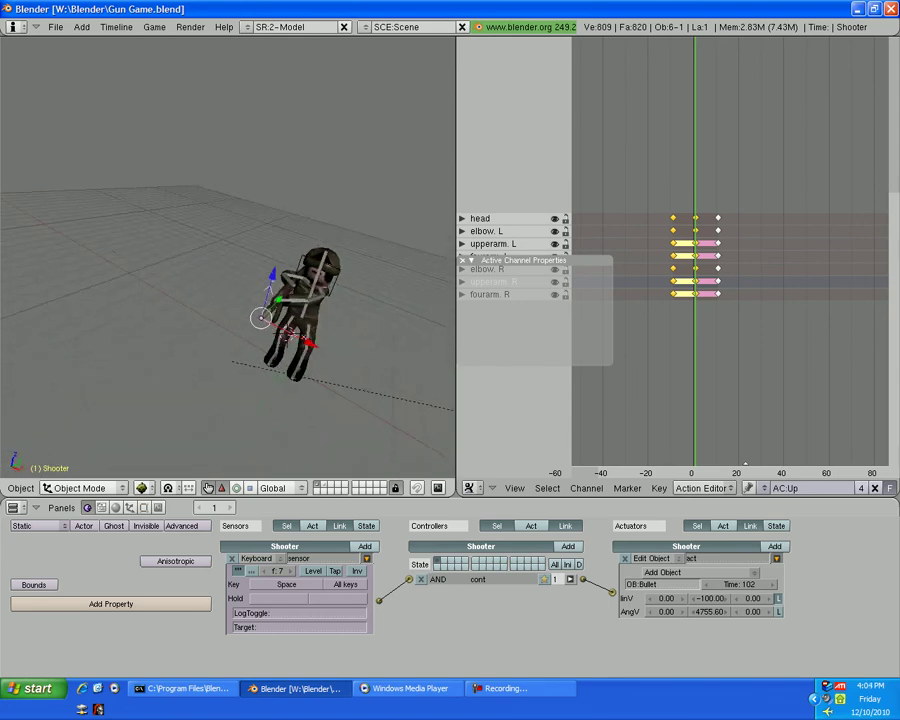
pyautogui.scroll(4, 228, 250)
pyautogui.press('g')
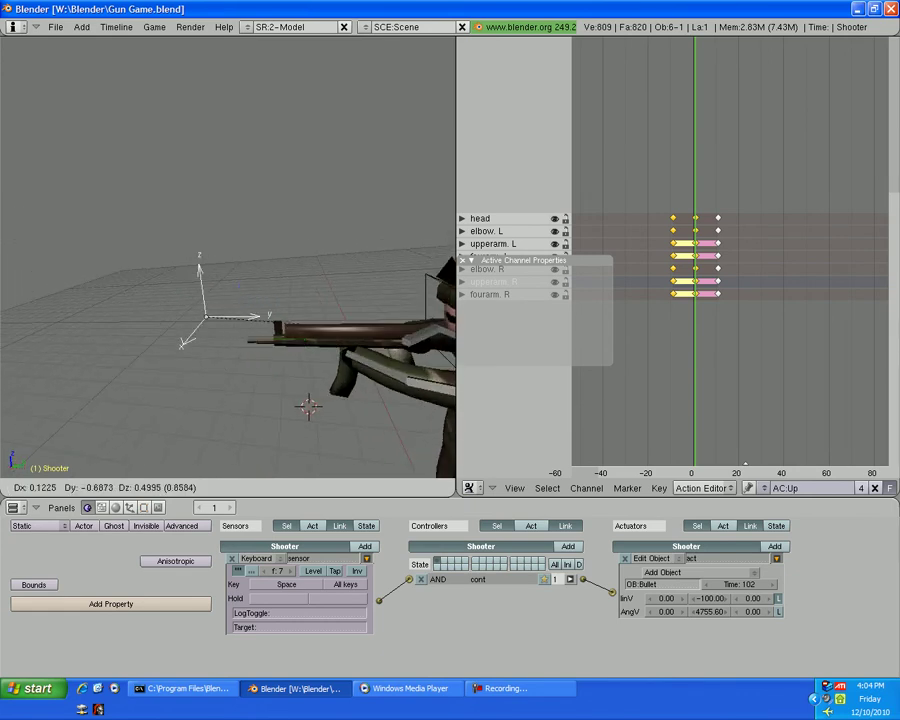
pyautogui.press('Return')
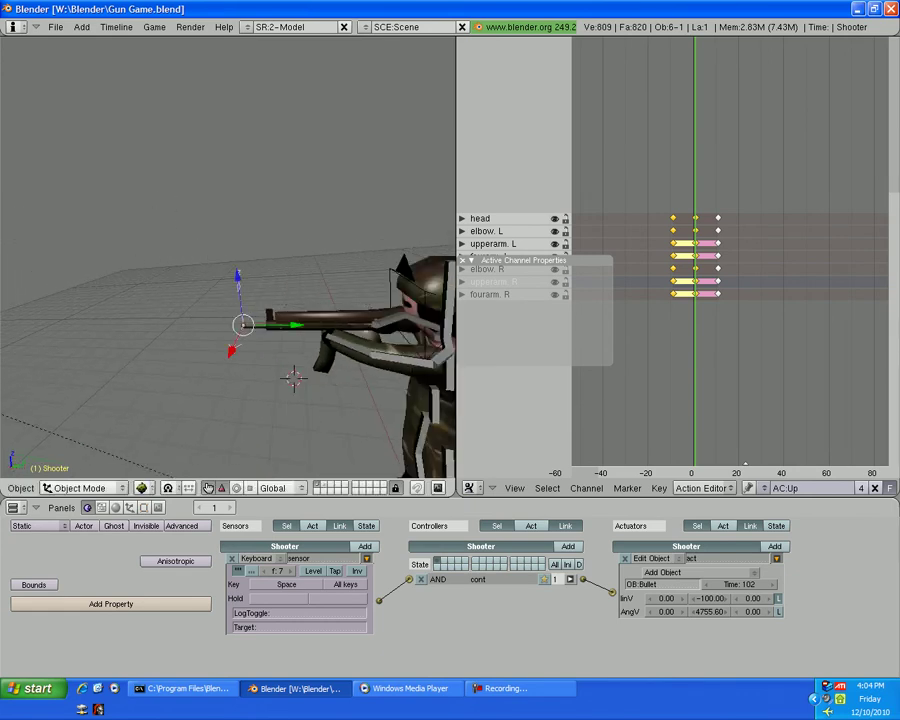
# Clear the Machine Gun's parent with Alt+P.
pyautogui.keyDown('shift'); pyautogui.rightClick(300, 325); pyautogui.keyUp('shift')
pyautogui.press('space')
pyautogui.press('space')
pyautogui.press('Escape')
pyautogui.hotkey('alt', 'p')
pyautogui.click(120, 240)
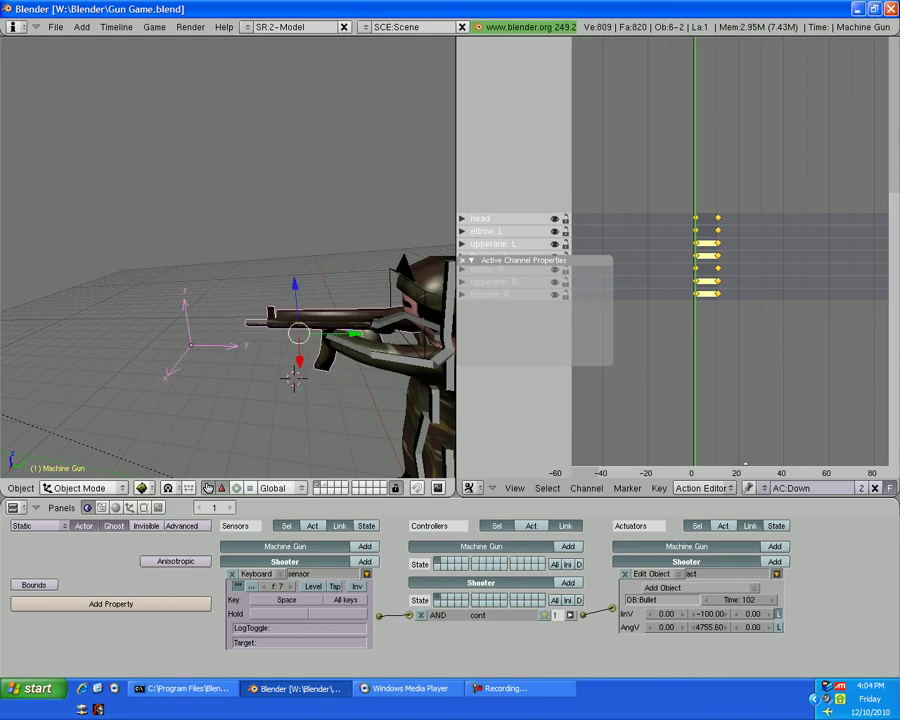
# Raise the Shooter along Z to the gun's height and switch to a side view.
pyautogui.rightClick(370, 370)
pyautogui.press('g')
pyautogui.press('Escape')
pyautogui.hotkey('alt', 'a')
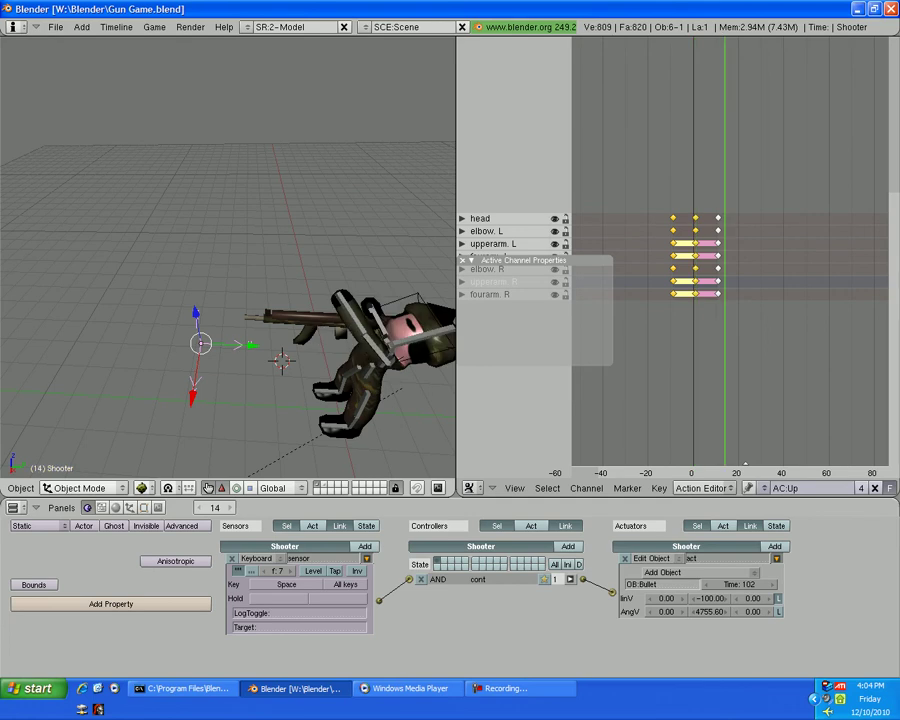
pyautogui.press('g')
pyautogui.press('z')
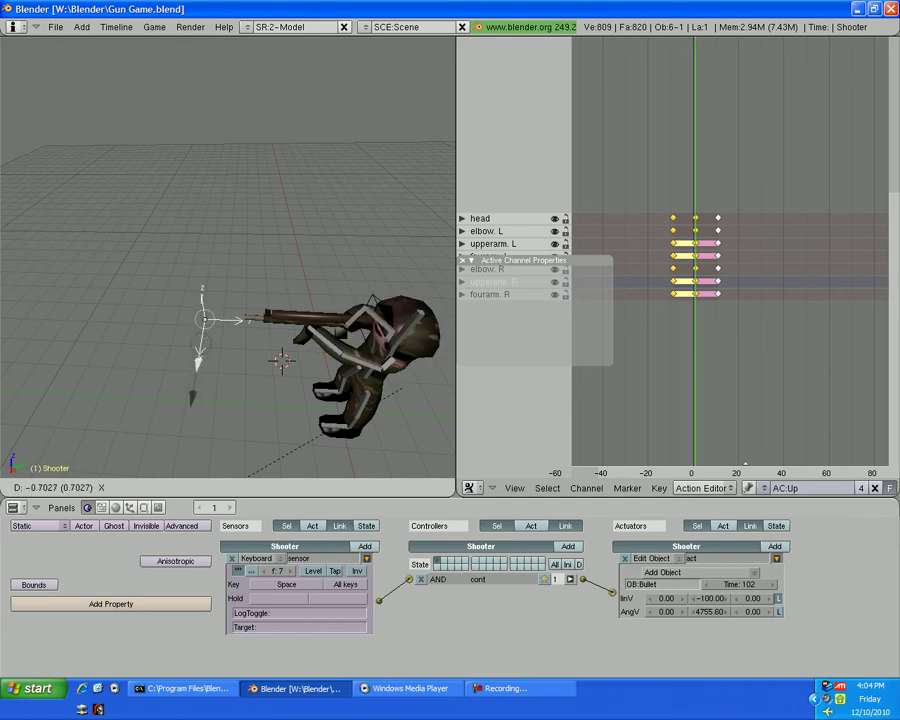
pyautogui.press('Return')
pyautogui.press('g')
pyautogui.press('z')
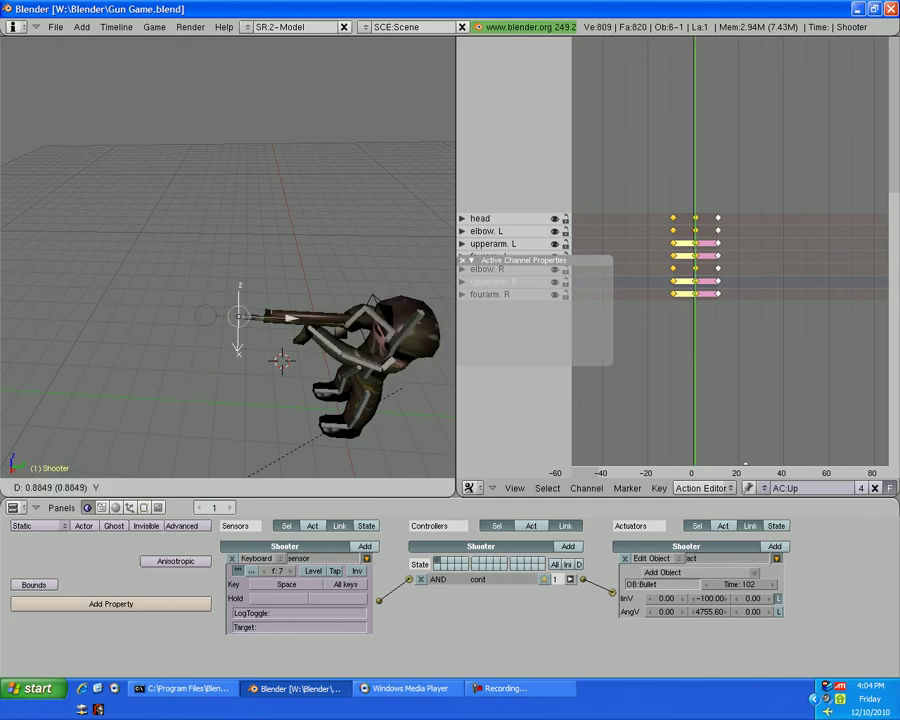
pyautogui.press('Return')
pyautogui.press('KP_3')
# Raise the Shooter along Z in side view to the gun's level.
pyautogui.scroll(3, 228, 255)
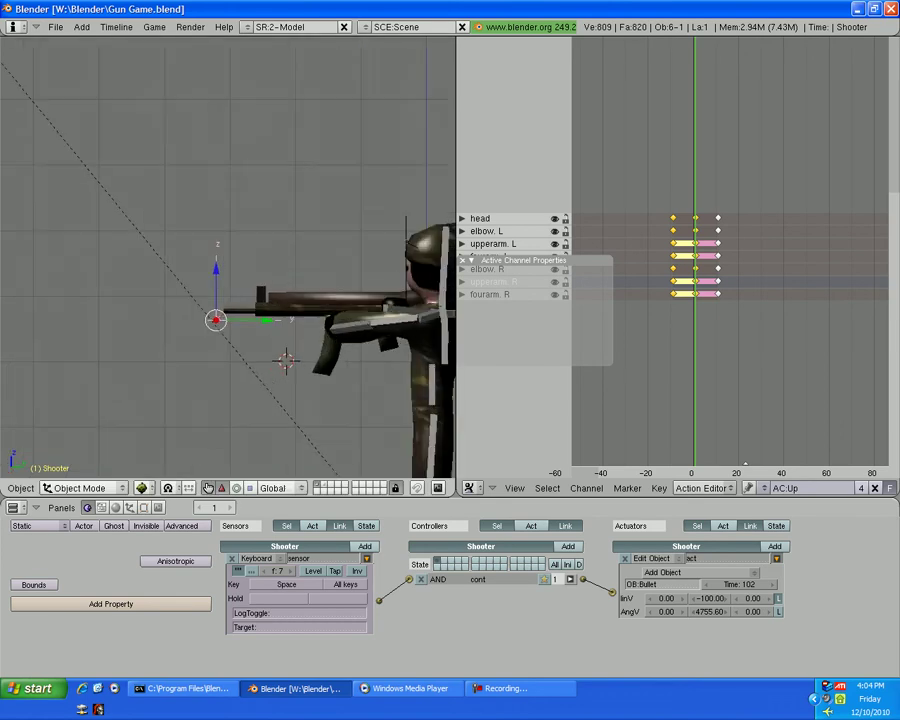
pyautogui.scroll(2, 228, 255)
pyautogui.press('KP_3')
pyautogui.press('g')
pyautogui.press('z')
pyautogui.press('Return')
pyautogui.moveTo(230, 300); pyautogui.dragTo(360, 290, button='middle')
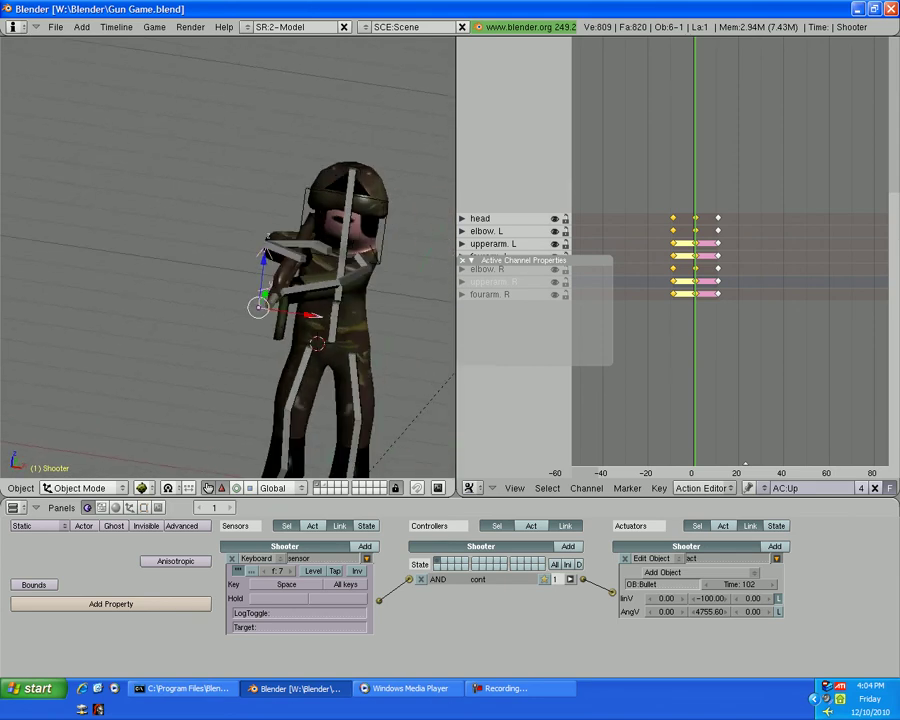
pyautogui.scroll(2, 228, 255)
pyautogui.scroll(2, 228, 255)
pyautogui.scroll(1, 228, 255)
# Shift the Shooter about 0.097 along X to the muzzle and insert a LocRot keyframe.
pyautogui.press('g')
pyautogui.press('x')
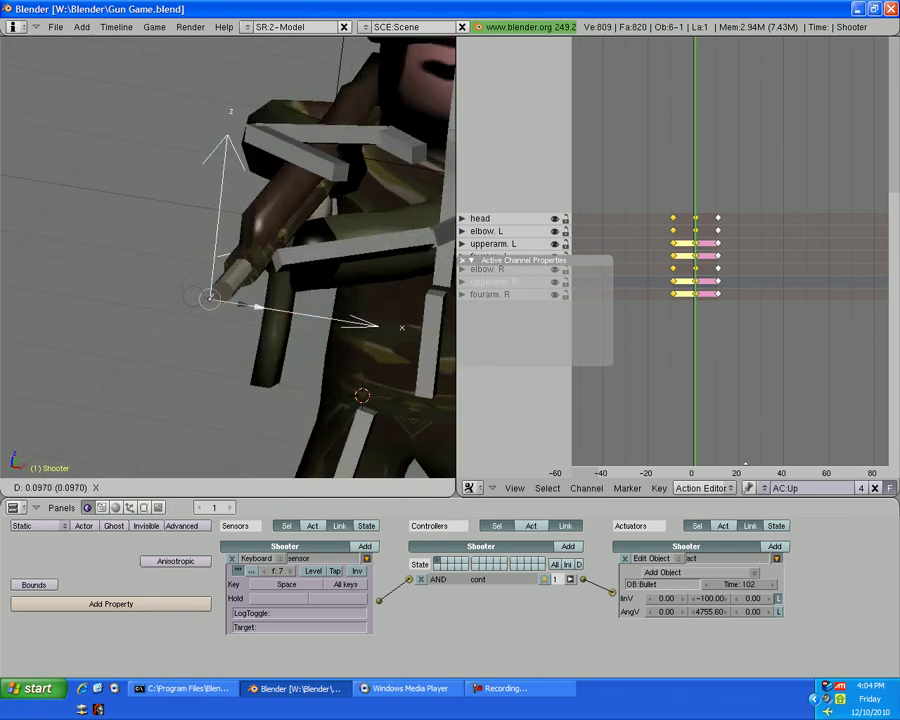
pyautogui.click(408, 329)
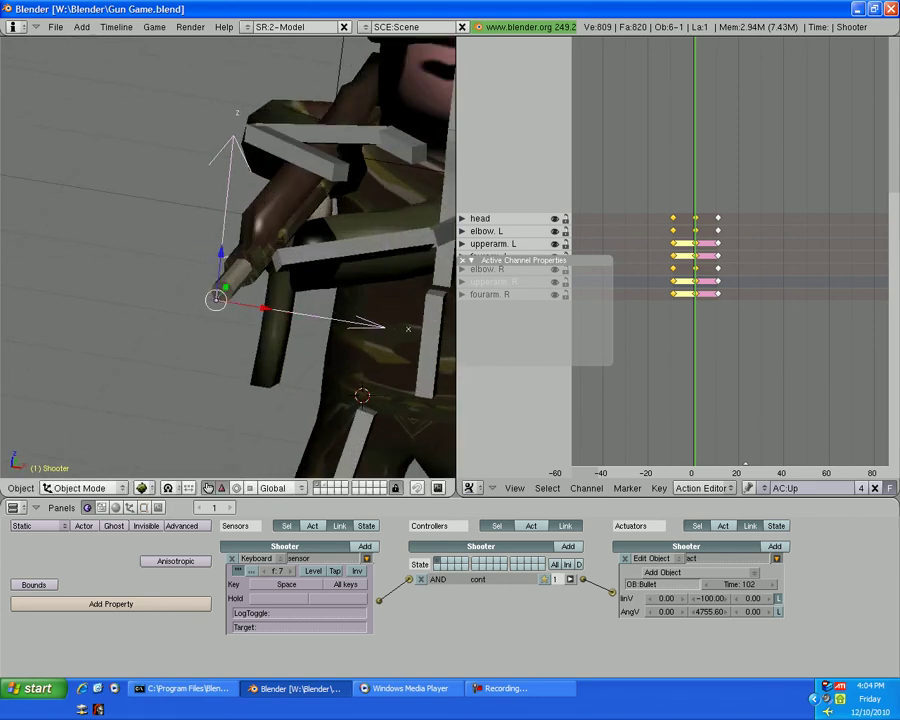
pyautogui.press('g')
pyautogui.press('Return')
pyautogui.press('i')
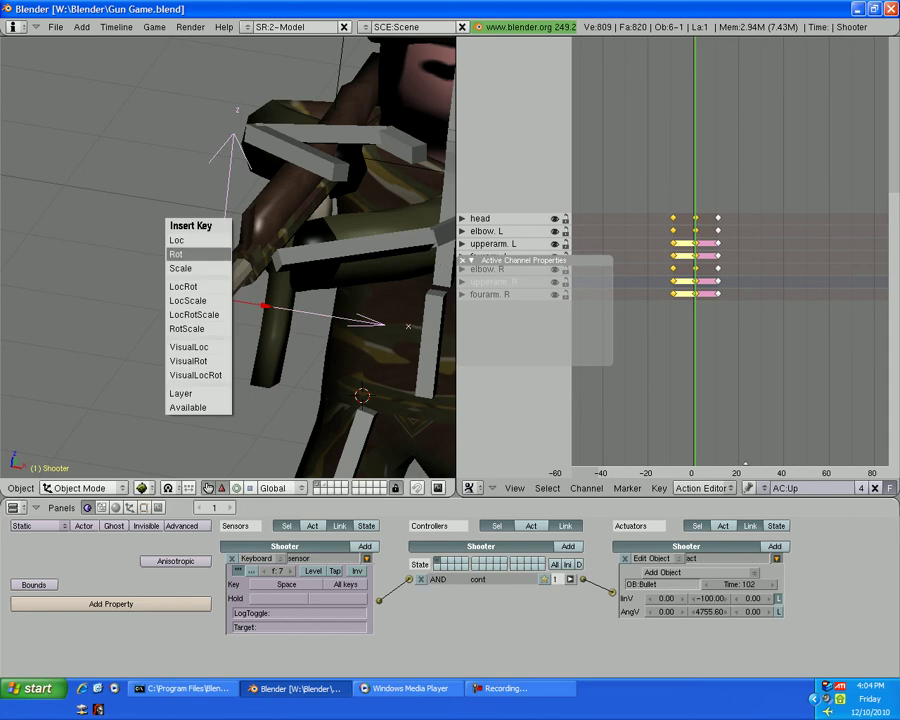
pyautogui.click(198, 286)
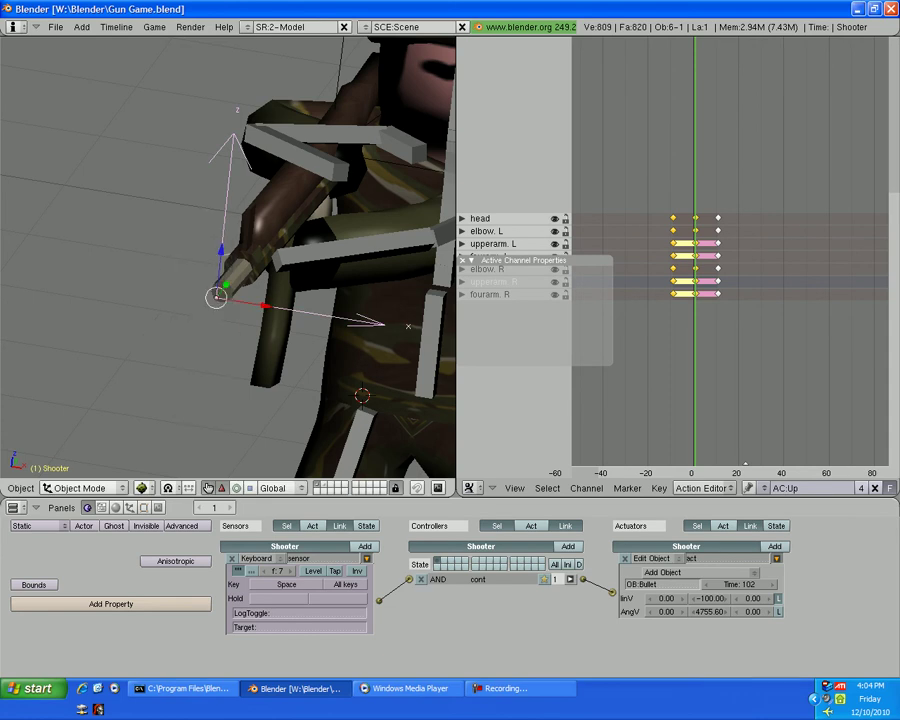
pyautogui.press('KP_3')
pyautogui.scroll(-2, 261, 342)
# At frame 11 in front view, rotate the Shooter to the gun's angle and replay to check.
pyautogui.scroll(-2, 261, 342)
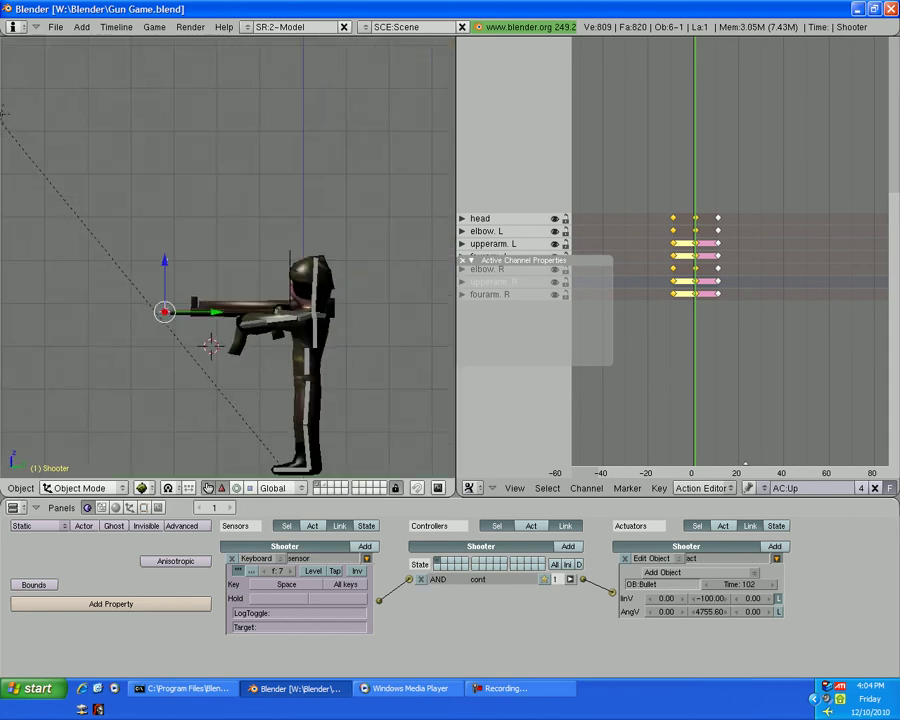
pyautogui.hotkey('alt', 'a')
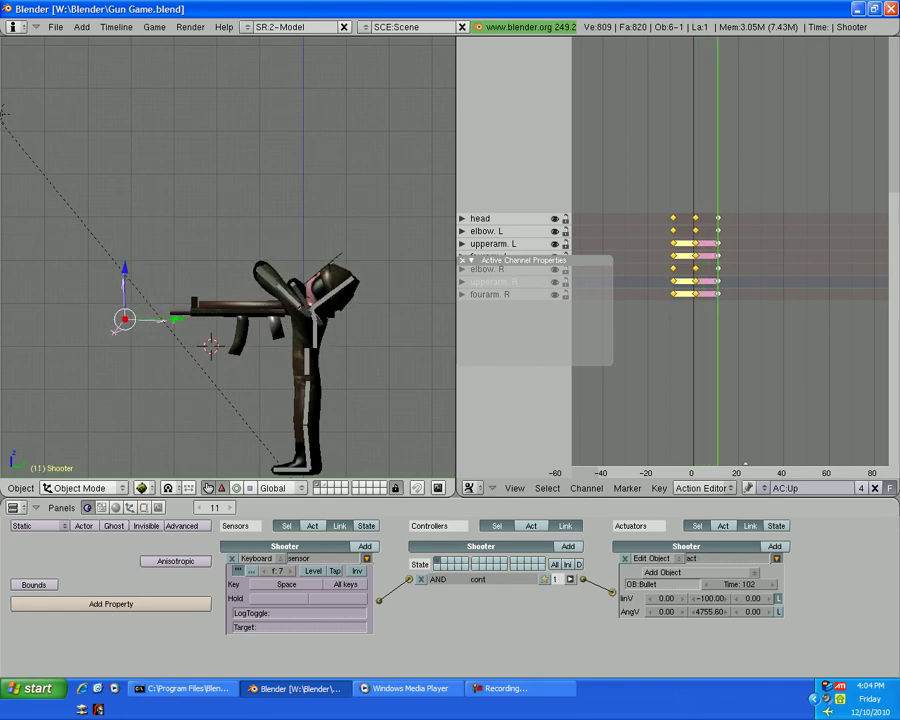
pyautogui.press('KP_1')
pyautogui.moveTo(258, 320); pyautogui.dragTo(211, 330, button='middle')
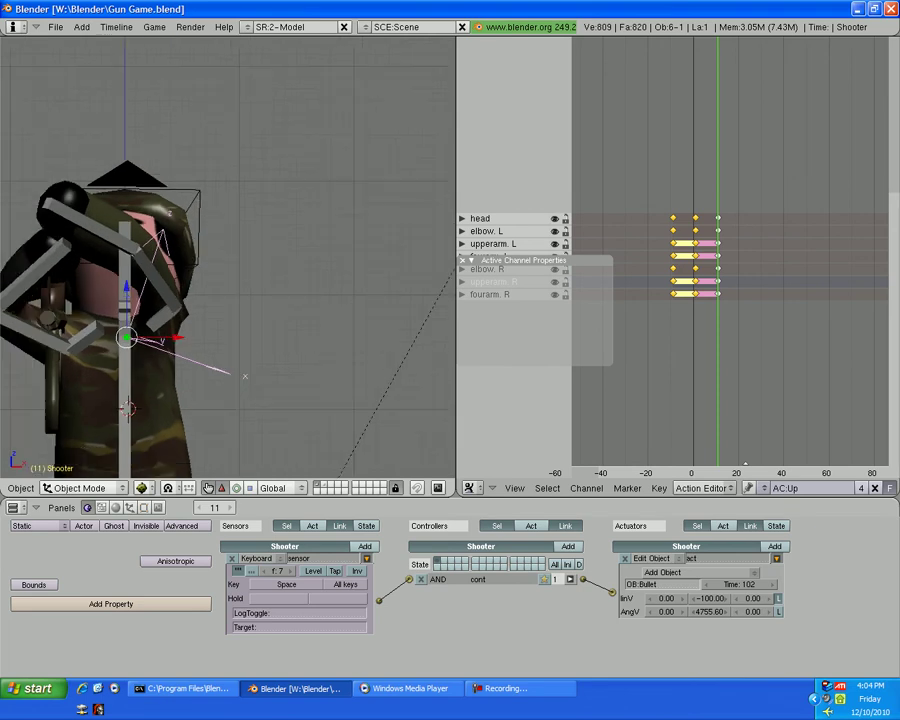
pyautogui.press('r')
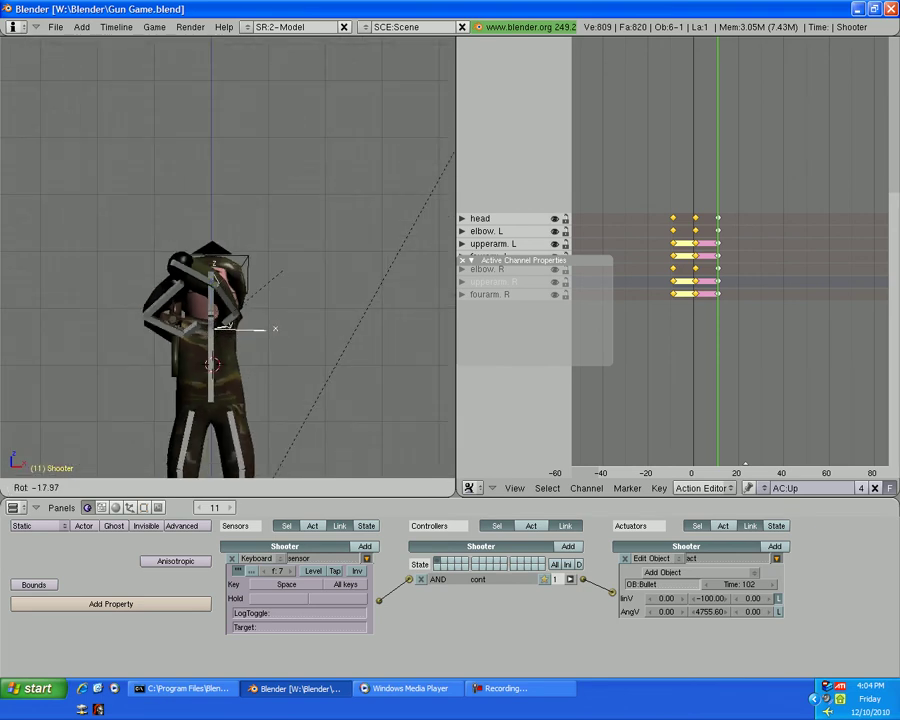
pyautogui.press('Return')
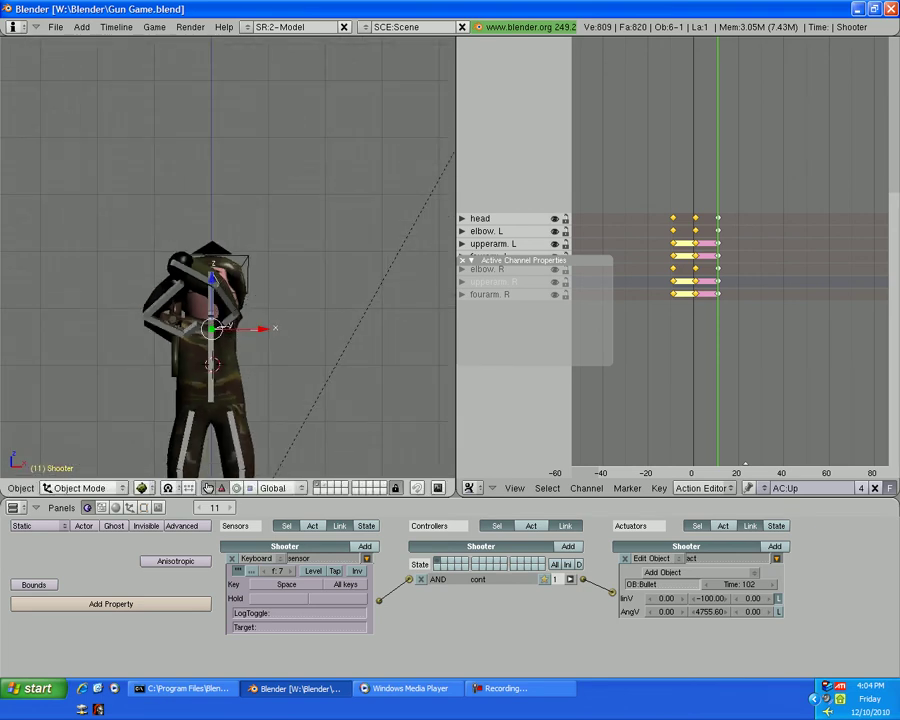
pyautogui.hotkey('shift', 'Left')
pyautogui.hotkey('alt', 'a')
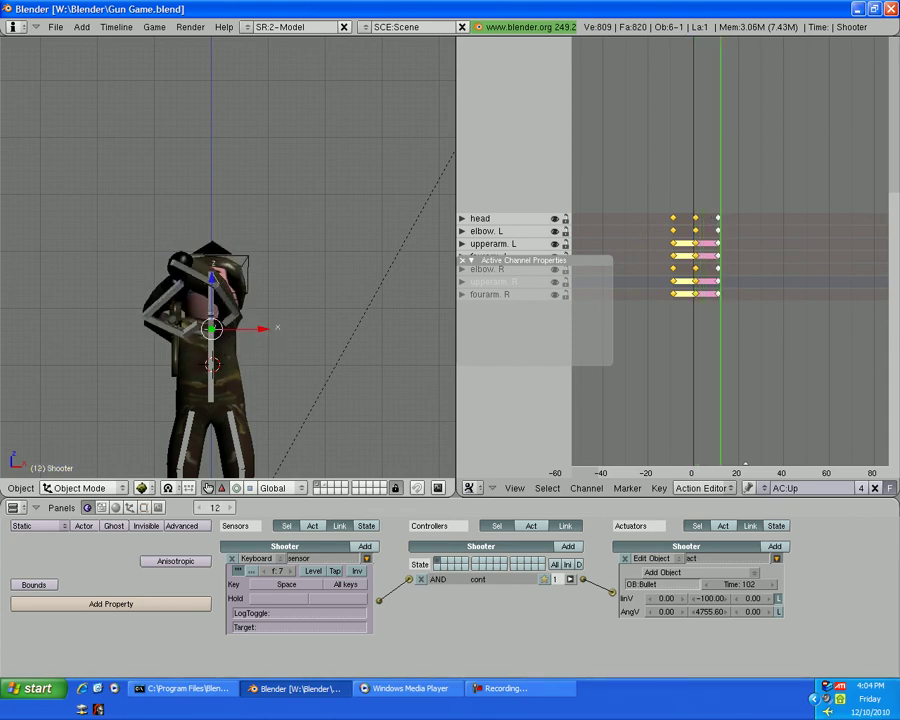
pyautogui.press('Left')
# Refine the Shooter's rotation, including from above, to match the raised gun.
pyautogui.press('r')
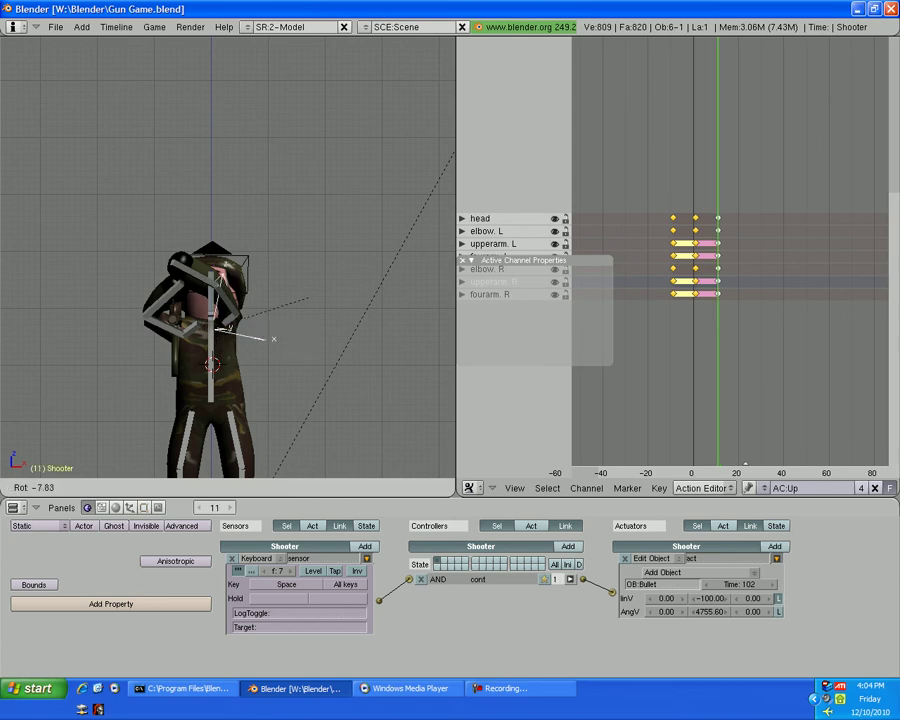
pyautogui.click(301, 283)
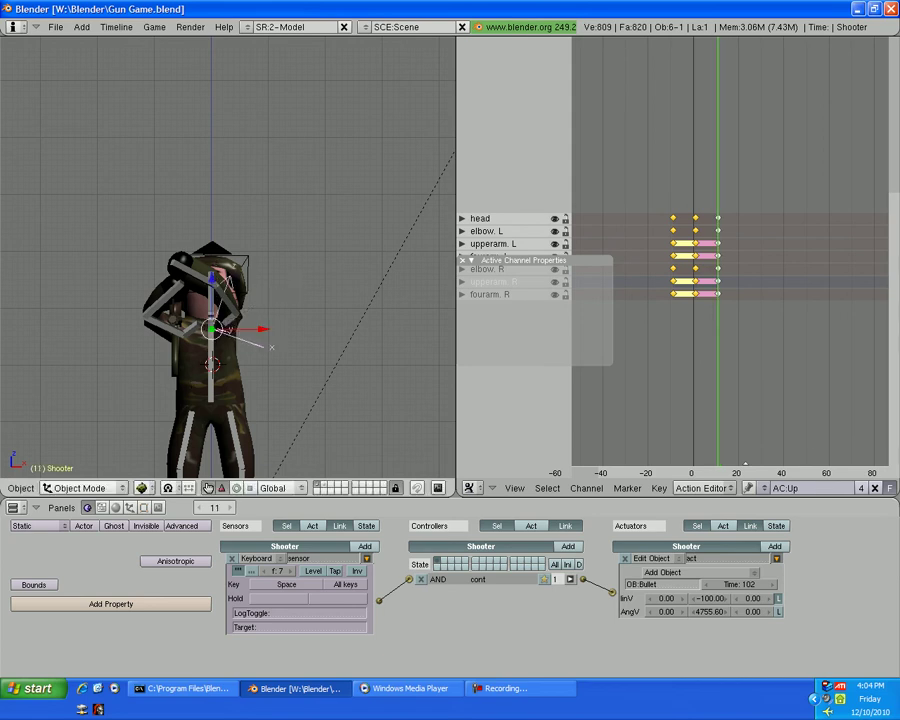
pyautogui.press('r')
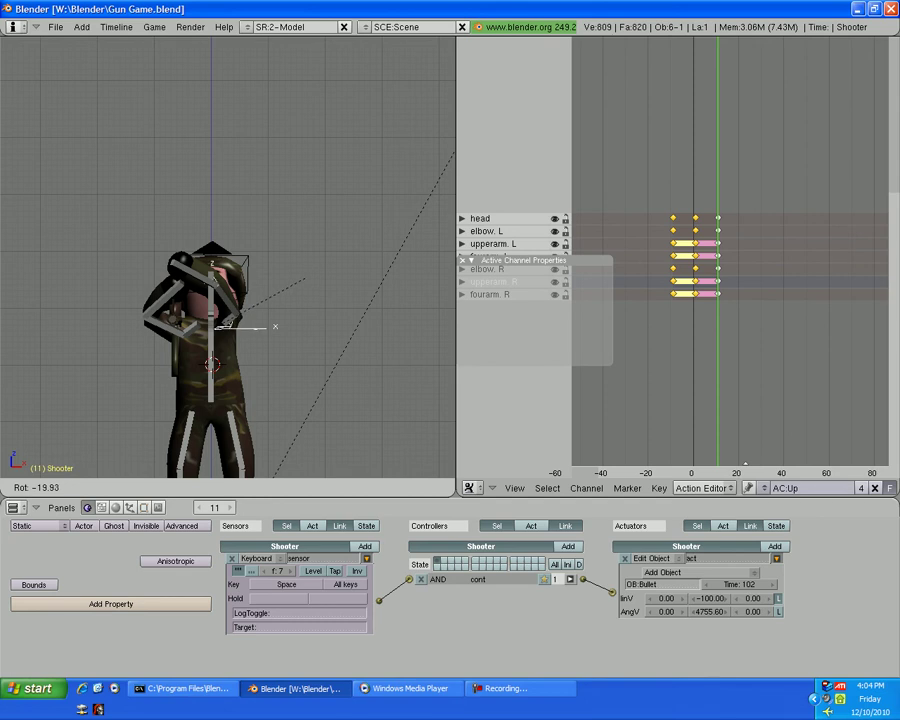
pyautogui.click(306, 278)
pyautogui.scroll(5, 325, 310)
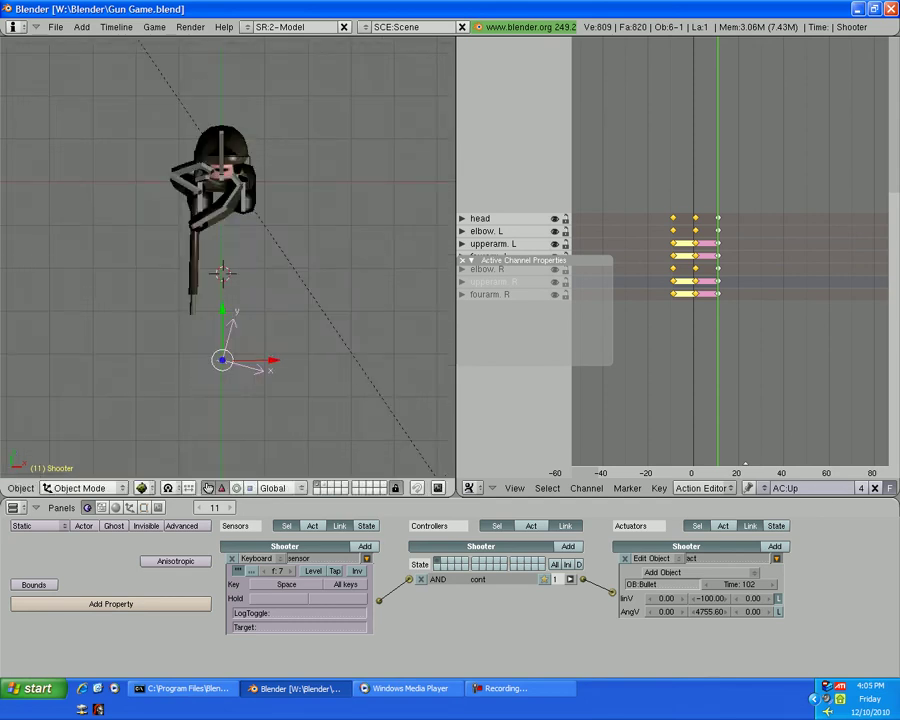
pyautogui.press('r')
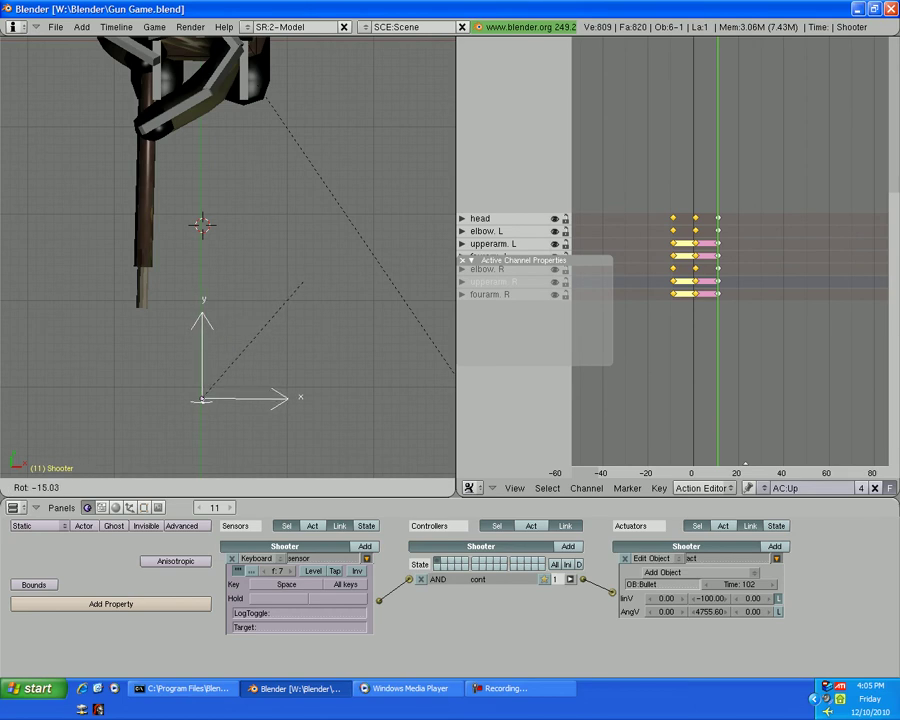
pyautogui.press('Return')
pyautogui.scroll(-2, 228, 255)
pyautogui.scroll(-2, 228, 255)
pyautogui.scroll(1, 228, 255)
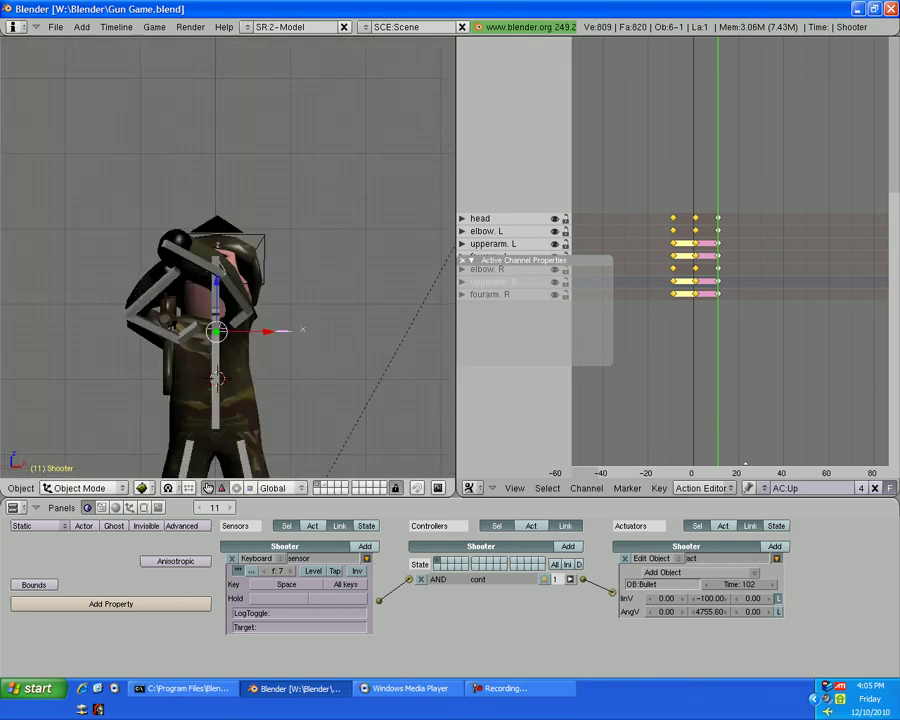
pyautogui.scroll(1, 228, 255)
# Move the Shooter to sit at the gun's muzzle and check from the side.
pyautogui.press('g')
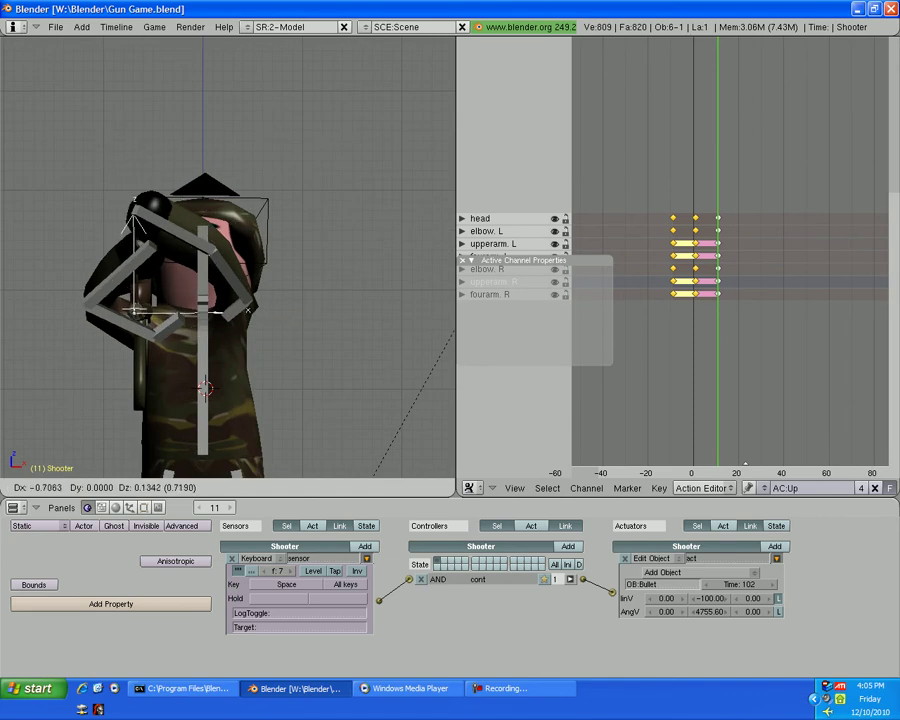
pyautogui.click(205, 387)
pyautogui.press('KP_3')
pyautogui.scroll(2, 216, 384)
# Rotate the Shooter about global X, then Z, then freely to adjust its orientation.
pyautogui.scroll(2, 207, 372)
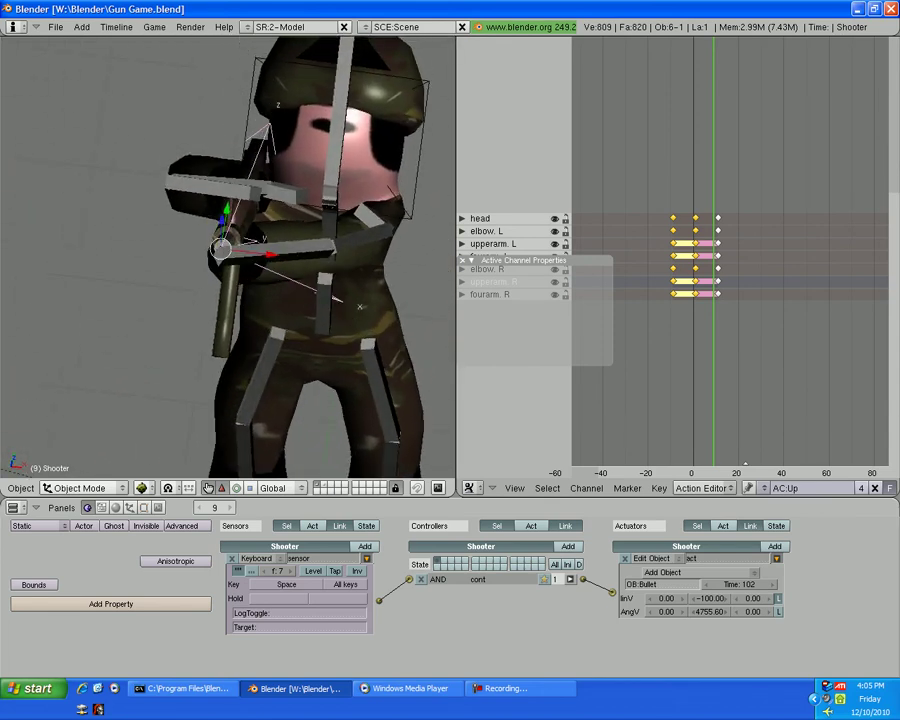
pyautogui.press('r')
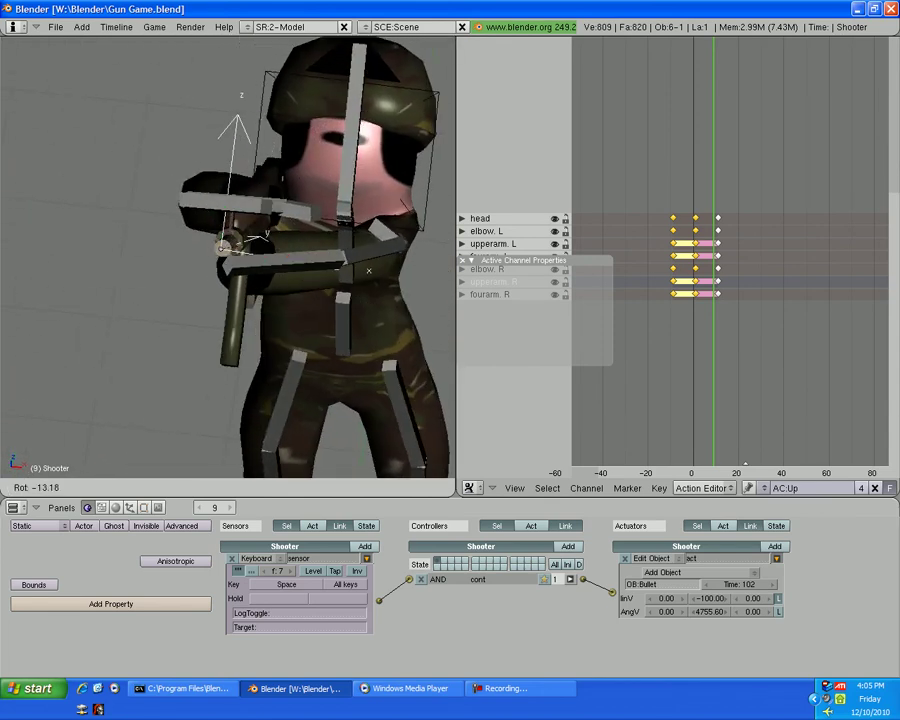
pyautogui.press('x')
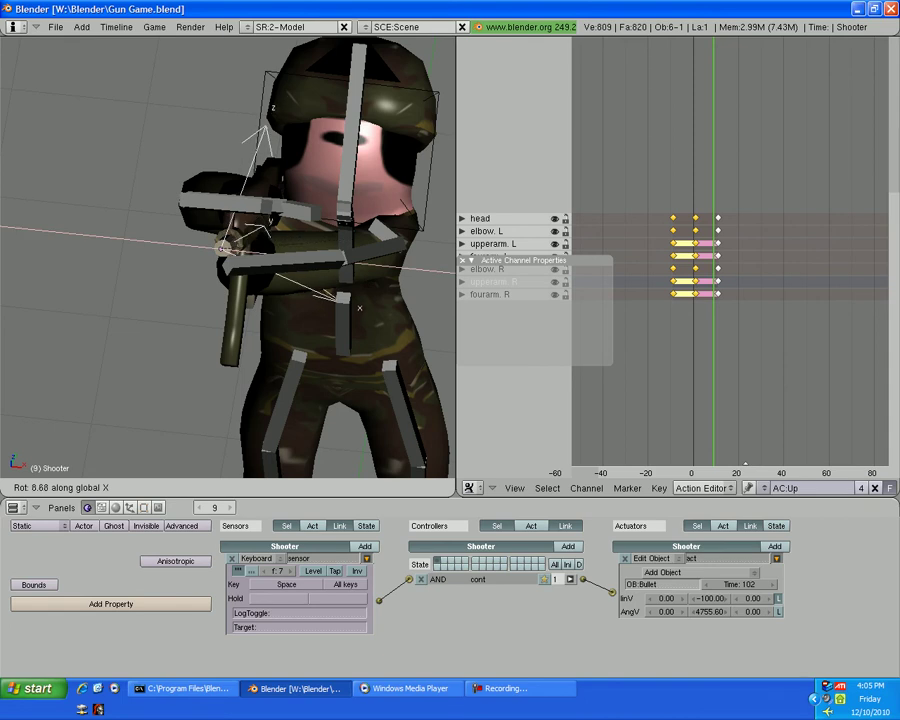
pyautogui.click(359, 303)
pyautogui.press('r')
pyautogui.press('z')
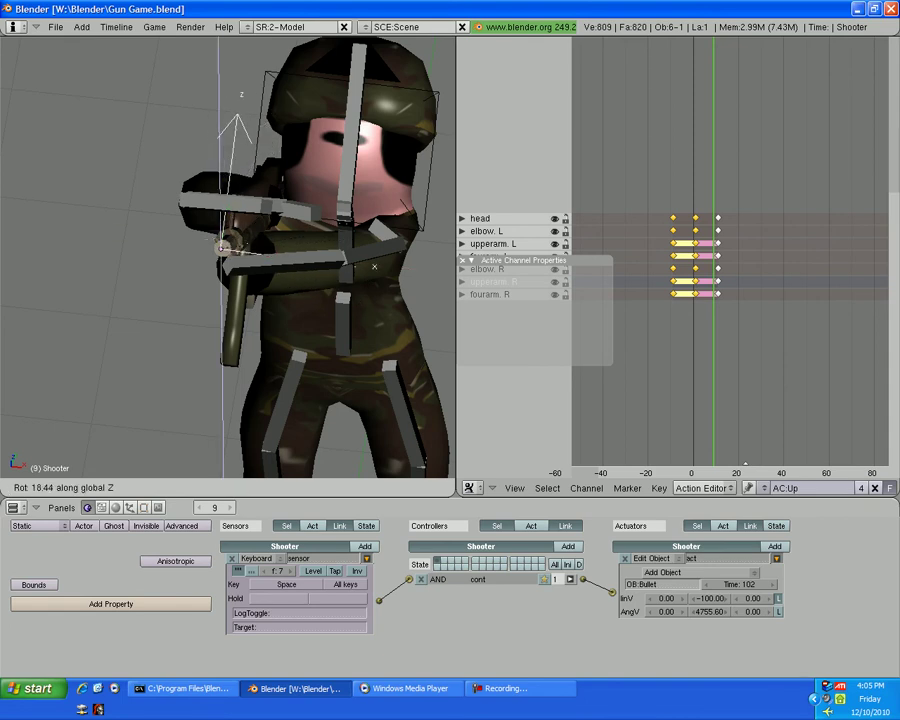
pyautogui.press('Return')
pyautogui.press('r')
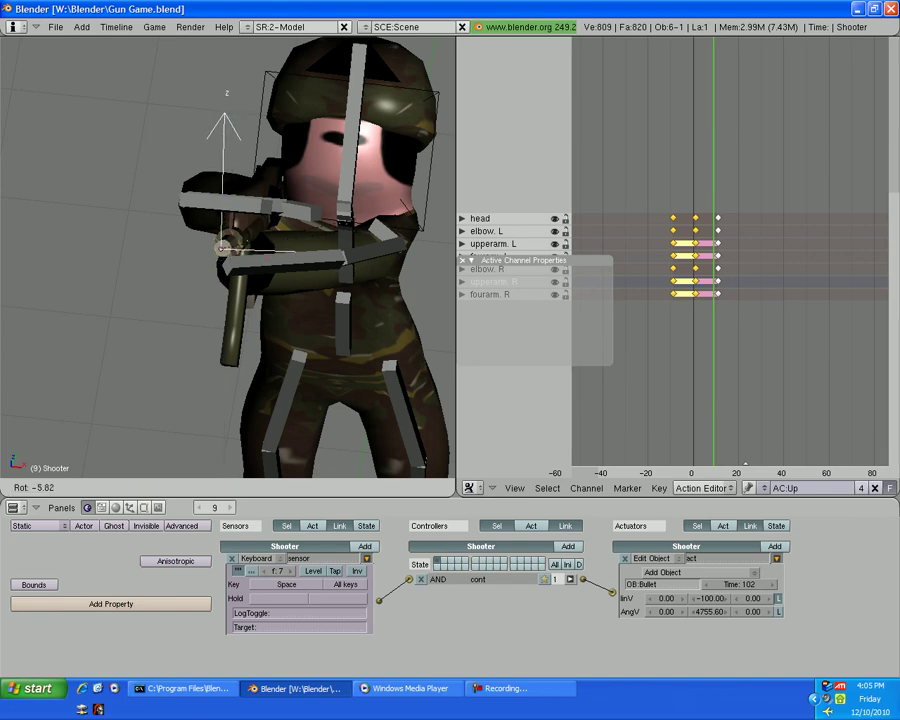
pyautogui.press('Return')
pyautogui.moveTo(404, 208)
pyautogui.mouseDown(button='middle')
pyautogui.moveTo(376, 246)
pyautogui.moveTo(440, 236)
pyautogui.mouseUp(button='middle')
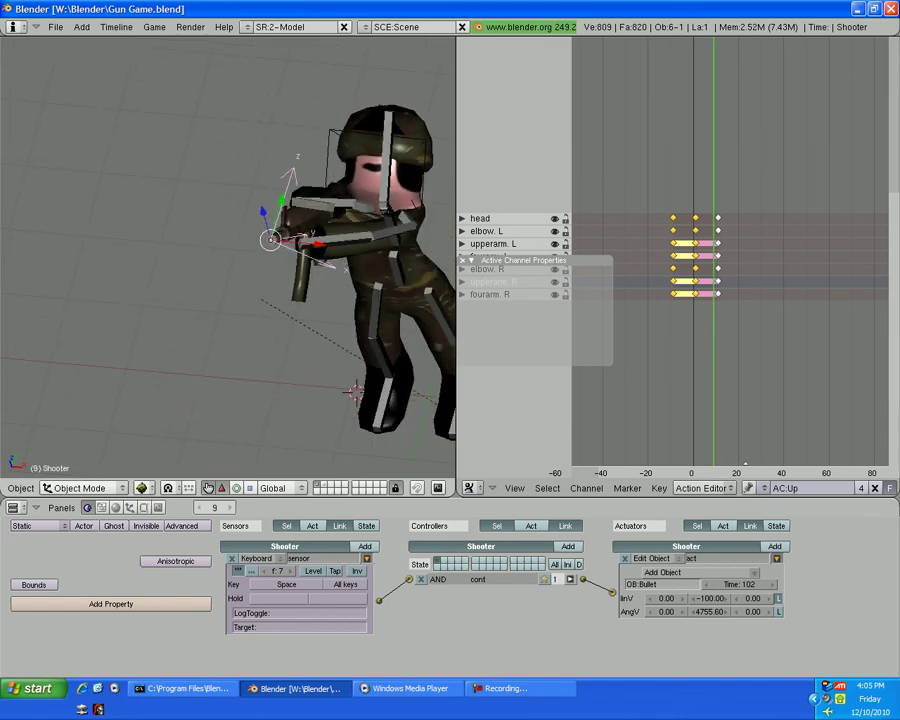
pyautogui.moveTo(400, 250); pyautogui.dragTo(348, 260, button='middle')
# At frame 11, rotate the Shooter about X and Z to match the raised gun's angle.
pyautogui.press('Right')
pyautogui.scroll(1, 338, 420)
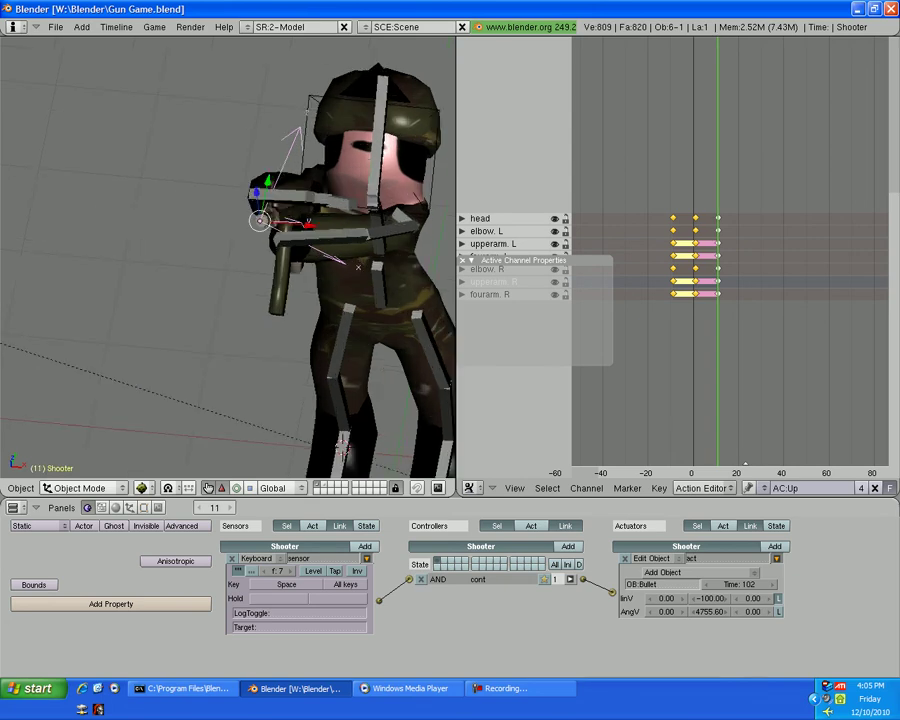
pyautogui.press('r')
pyautogui.press('x')
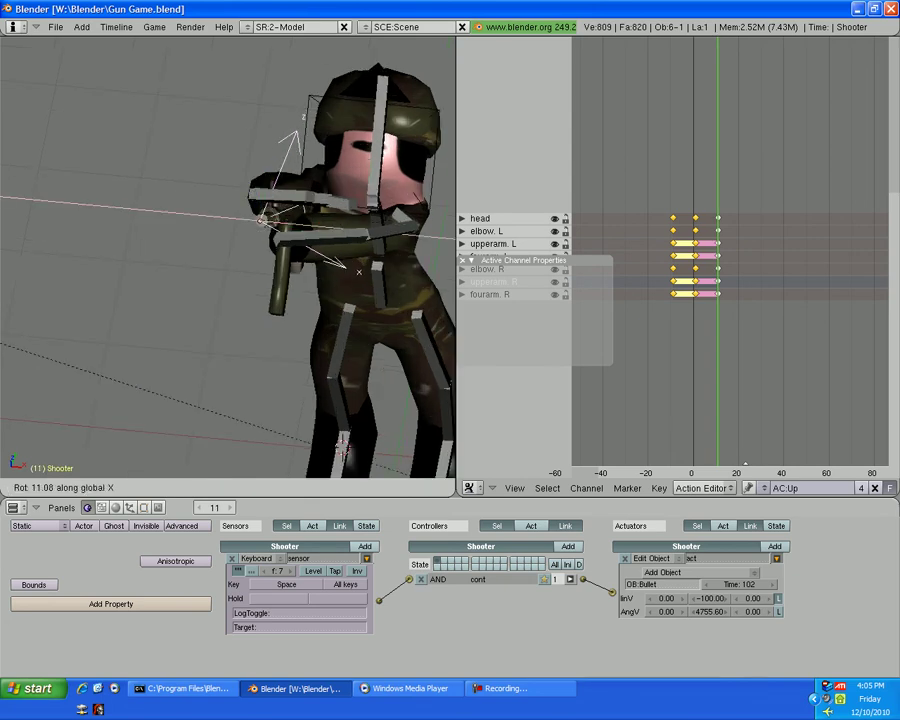
pyautogui.press('z')
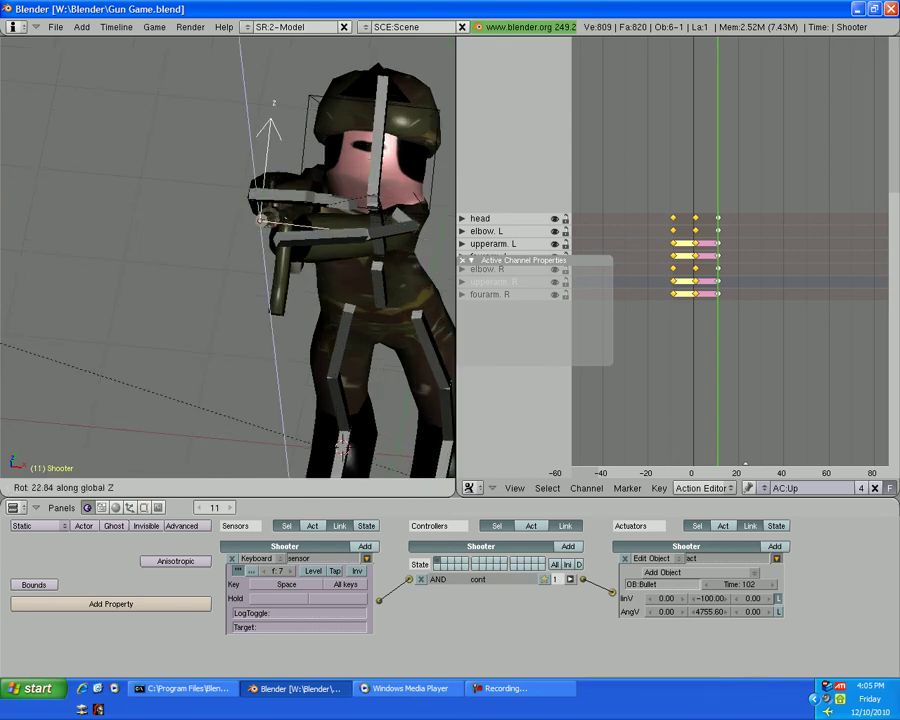
pyautogui.press('Return')
pyautogui.moveTo(300, 300); pyautogui.dragTo(255, 300, button='middle')
# Key the Shooter's LocRot at frame 11 and return to frame 1.
pyautogui.press('i')
pyautogui.press('Return')
pyautogui.hotkey('alt', 'a')
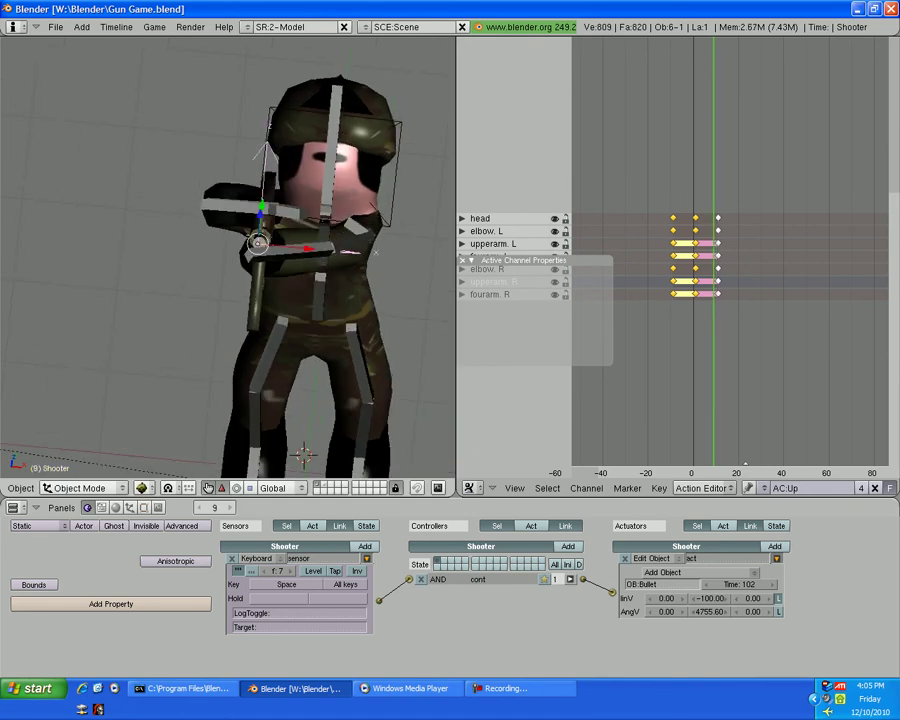
pyautogui.scroll(-4, 228, 260)
pyautogui.press('p')
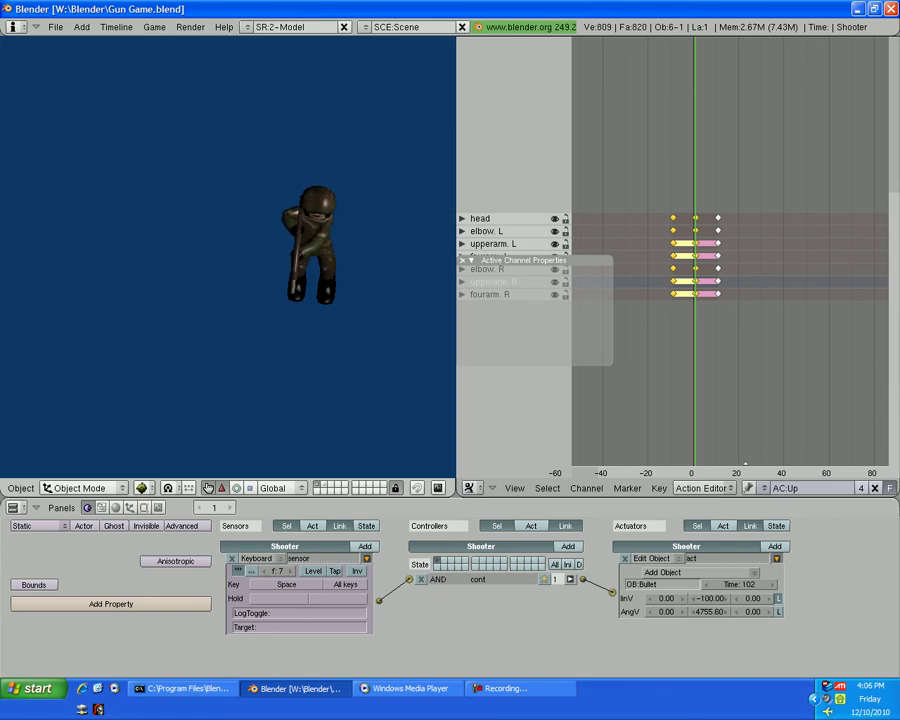
pyautogui.press('Escape')
pyautogui.moveTo(225, 250)
pyautogui.mouseDown(button='middle')
pyautogui.moveTo(300, 300)
pyautogui.moveTo(250, 280)
pyautogui.mouseUp(button='middle')
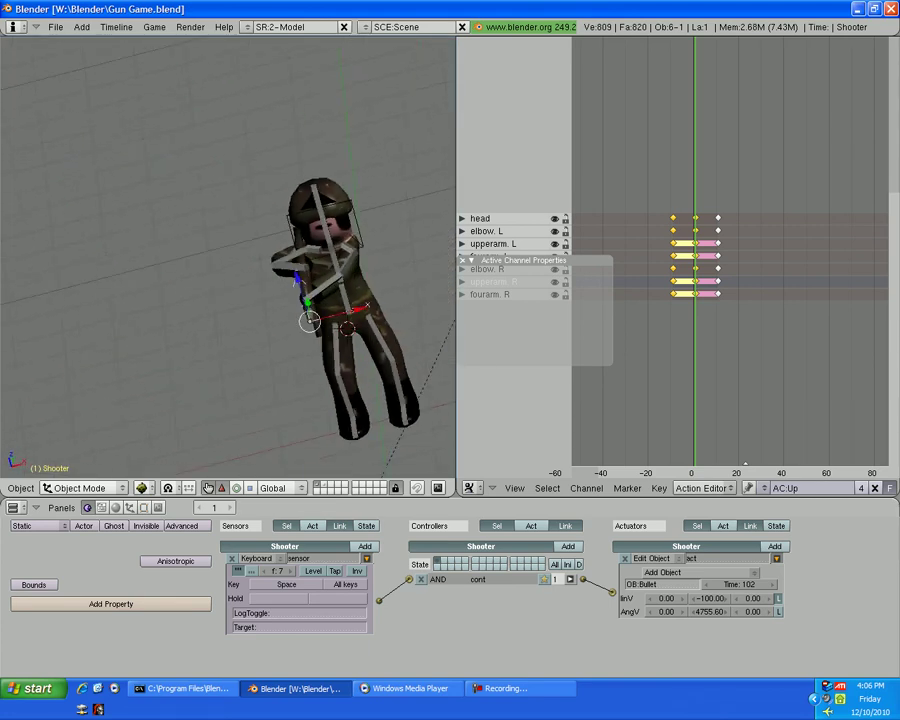
pyautogui.rightClick(273, 327)
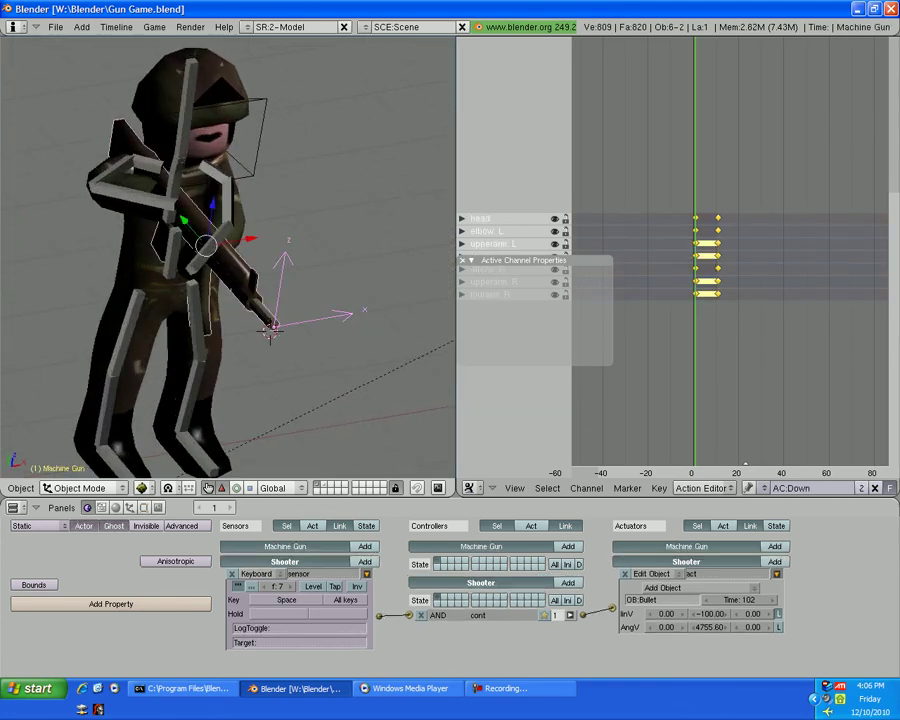
pyautogui.press('p')
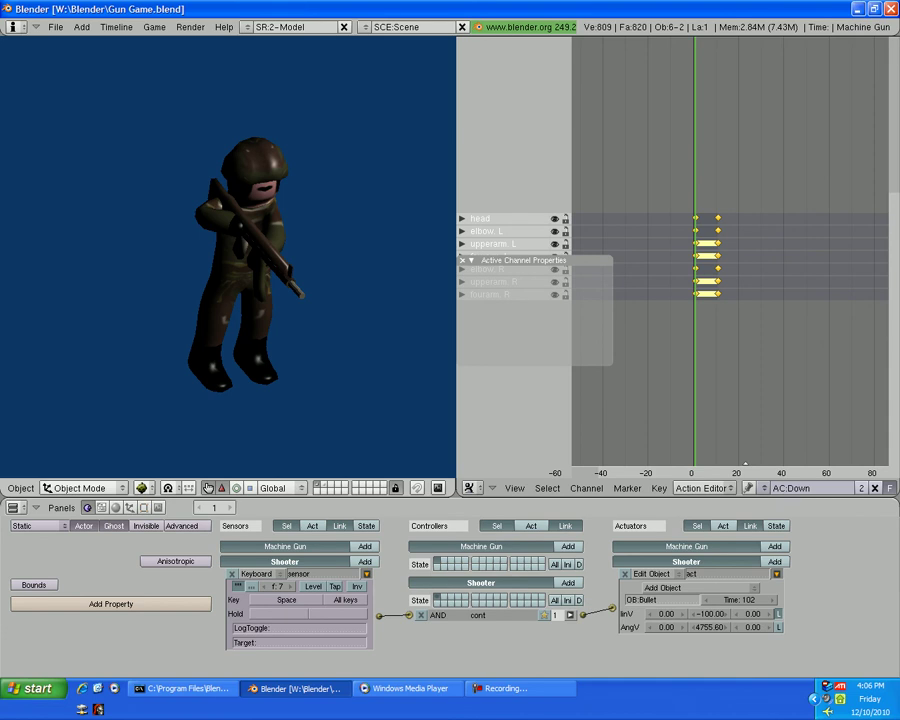
pyautogui.press('Escape')
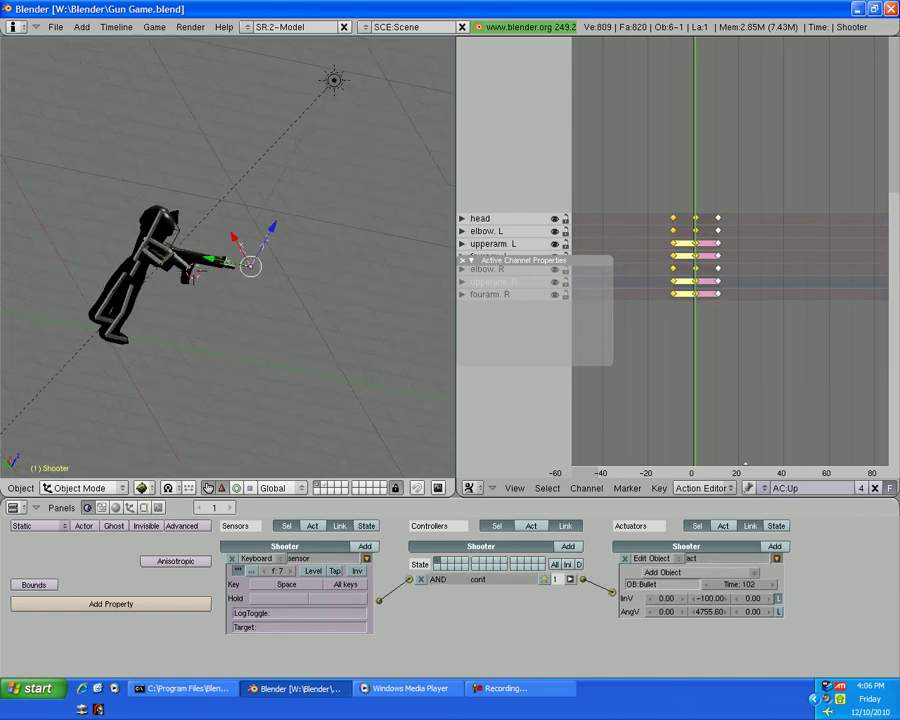
# Move the Shooter along Y and X to the gun muzzle and key its LocRot at frame 1.
pyautogui.press('g')
pyautogui.press('y')
pyautogui.press('Return')
pyautogui.press('g')
pyautogui.press('x')
pyautogui.press('Return')
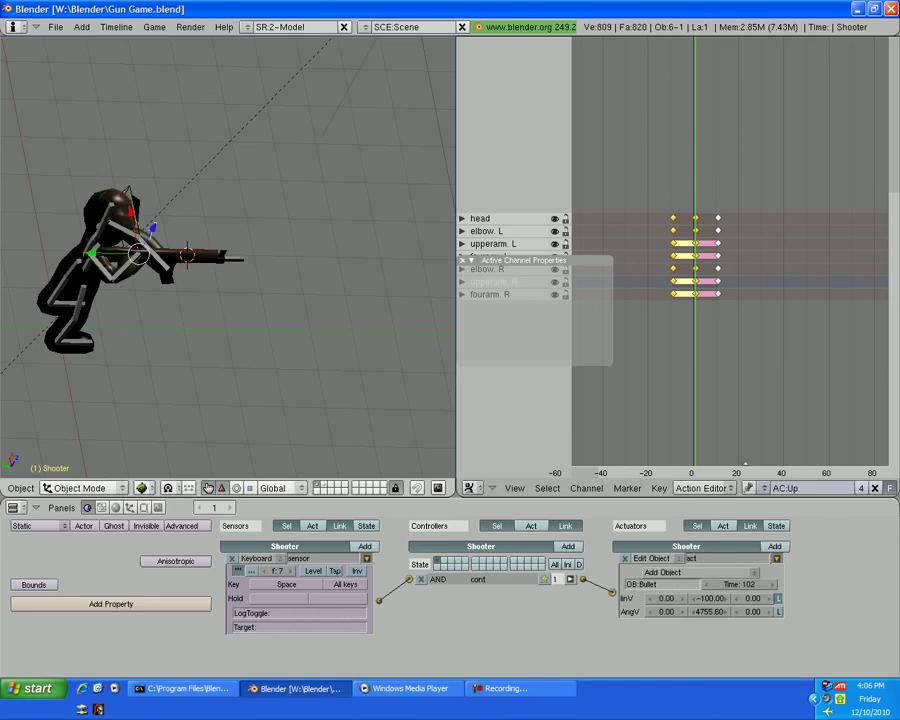
pyautogui.scroll(3, 228, 250)
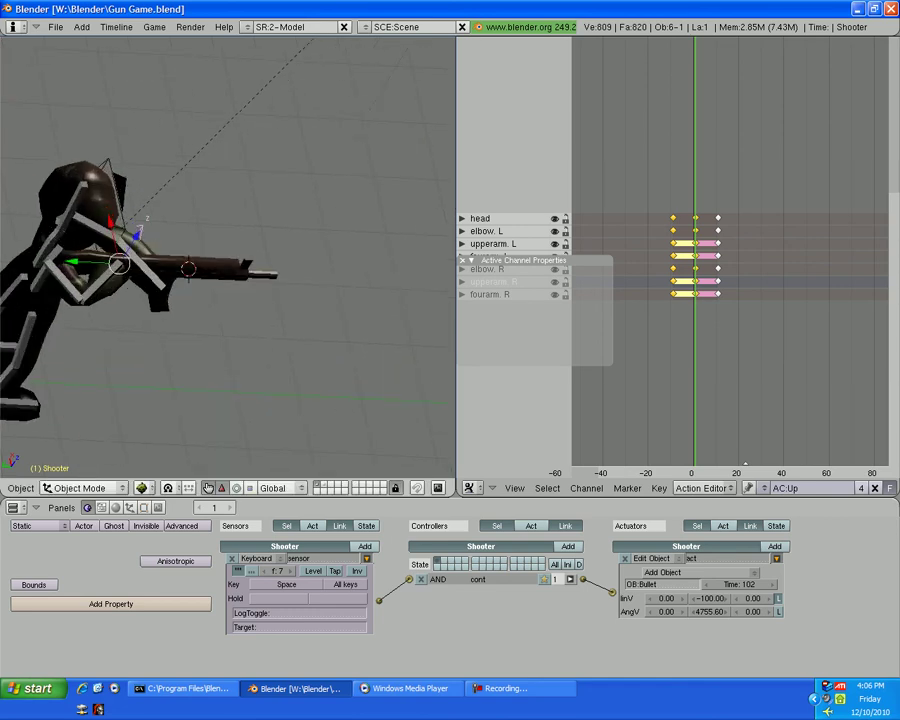
pyautogui.press('i')
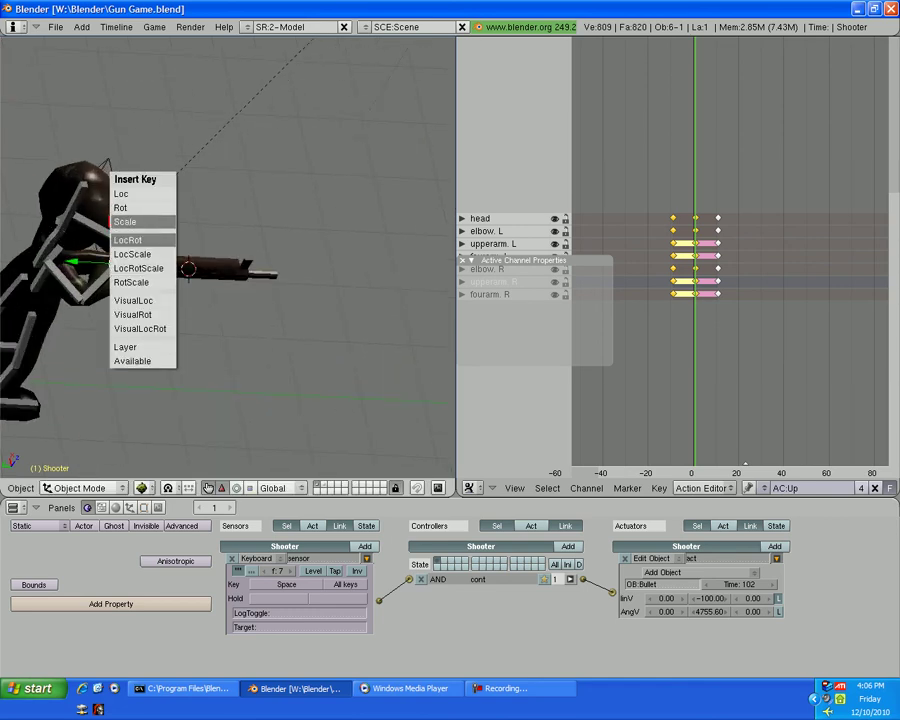
pyautogui.press('Return')
# At frame 11, move the Shooter toward the raised gun's tip in top view.
pyautogui.hotkey('alt', 'a')
pyautogui.press('Left')
pyautogui.press('Left')
pyautogui.press('KP_7')
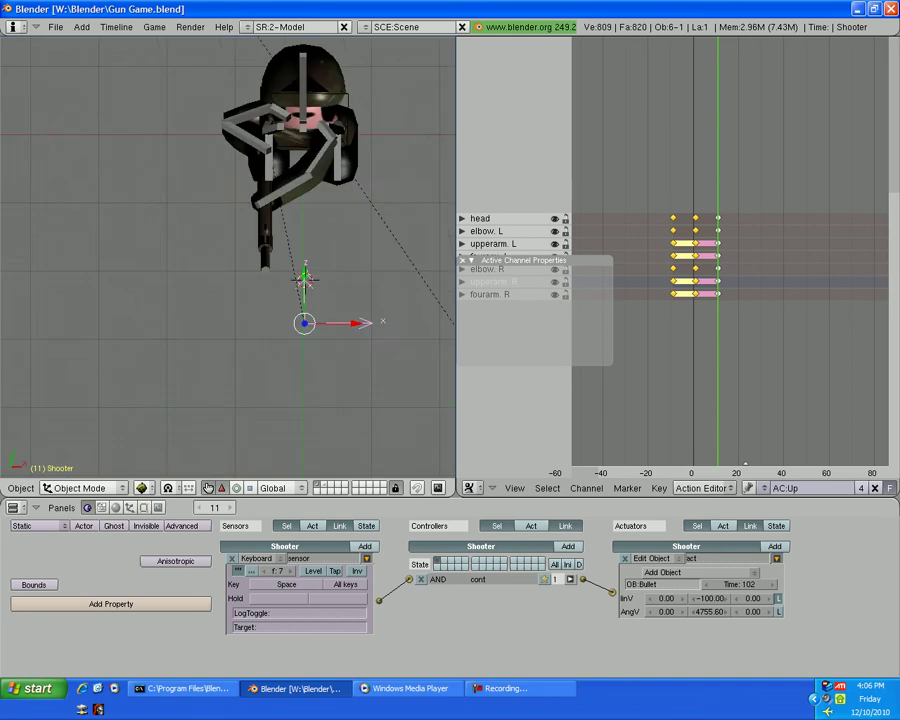
pyautogui.moveTo(305, 277); pyautogui.dragTo(250, 260, button='middle')
pyautogui.press('g')
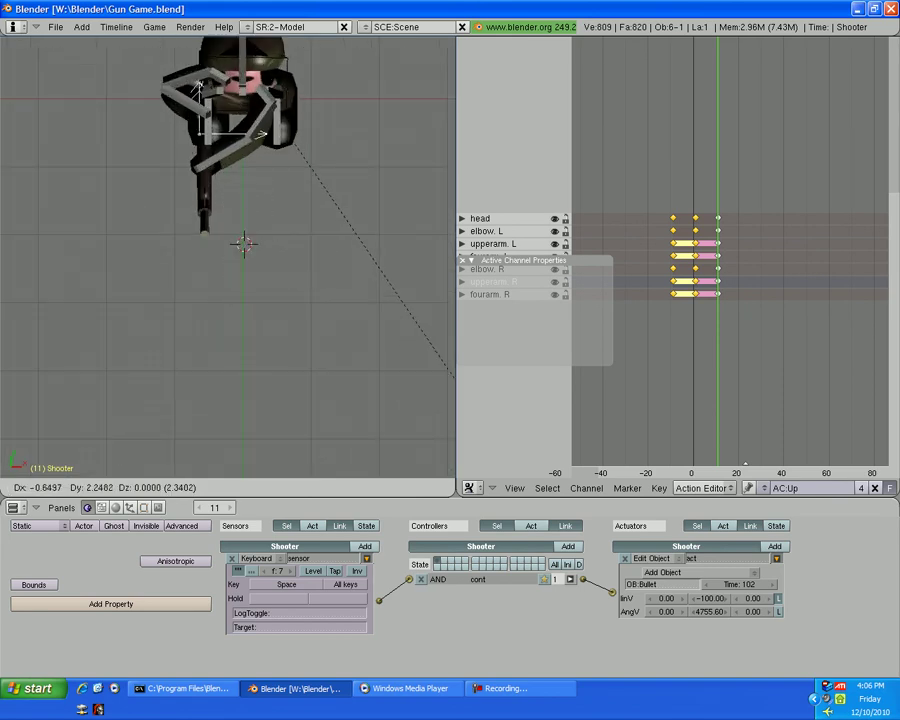
pyautogui.press('Return')
# Align the Shooter along Z with the gun in front view and key its LocRot at frame 11.
pyautogui.press('KP_1')
pyautogui.moveTo(226, 260); pyautogui.dragTo(180, 200, button='middle')
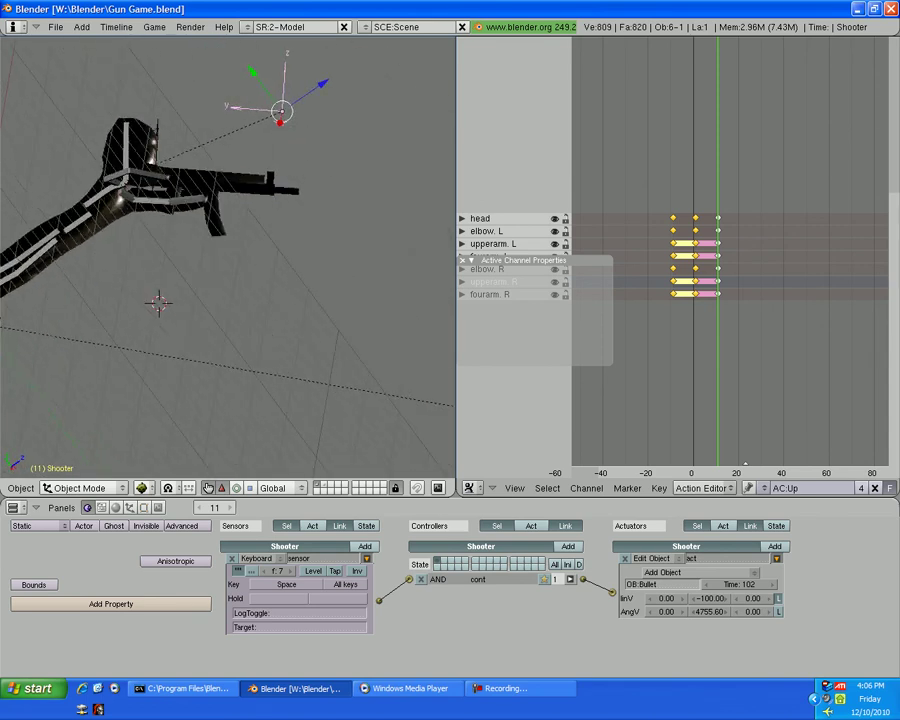
pyautogui.press('g')
pyautogui.press('z')
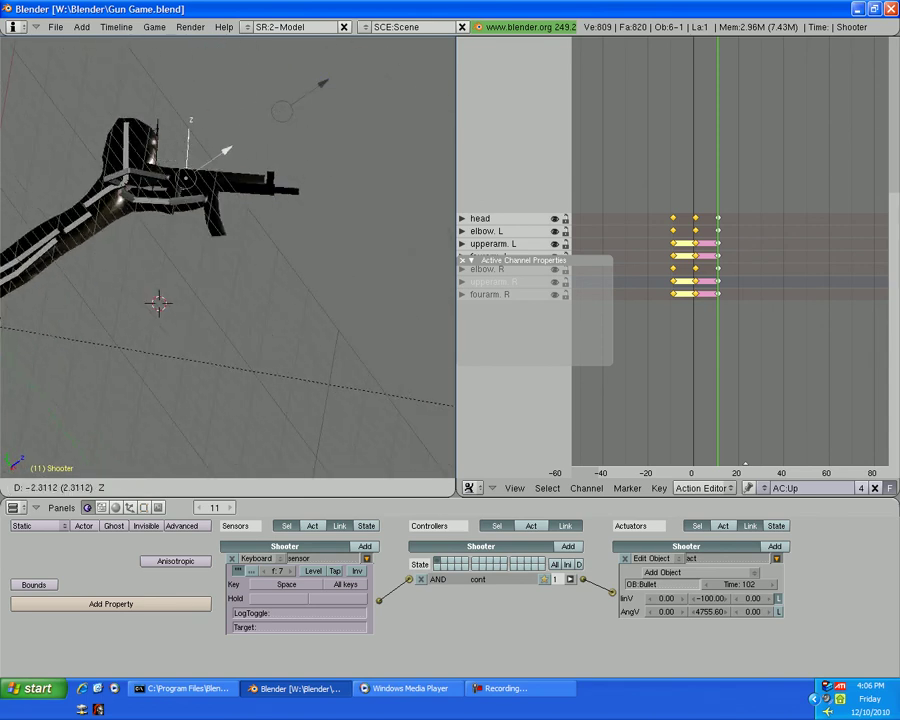
pyautogui.press('Return')
pyautogui.moveTo(230, 300); pyautogui.dragTo(260, 280, button='middle')
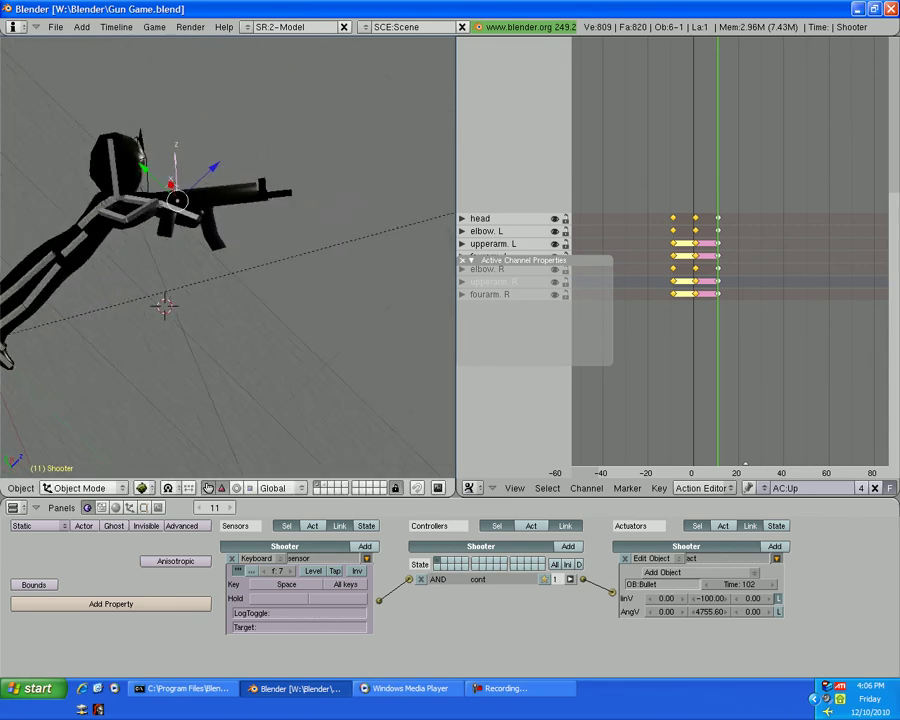
pyautogui.press('i')
pyautogui.click(171, 174)
# Return to frame 1 and run the game to test the Shooter.
pyautogui.press('Left')
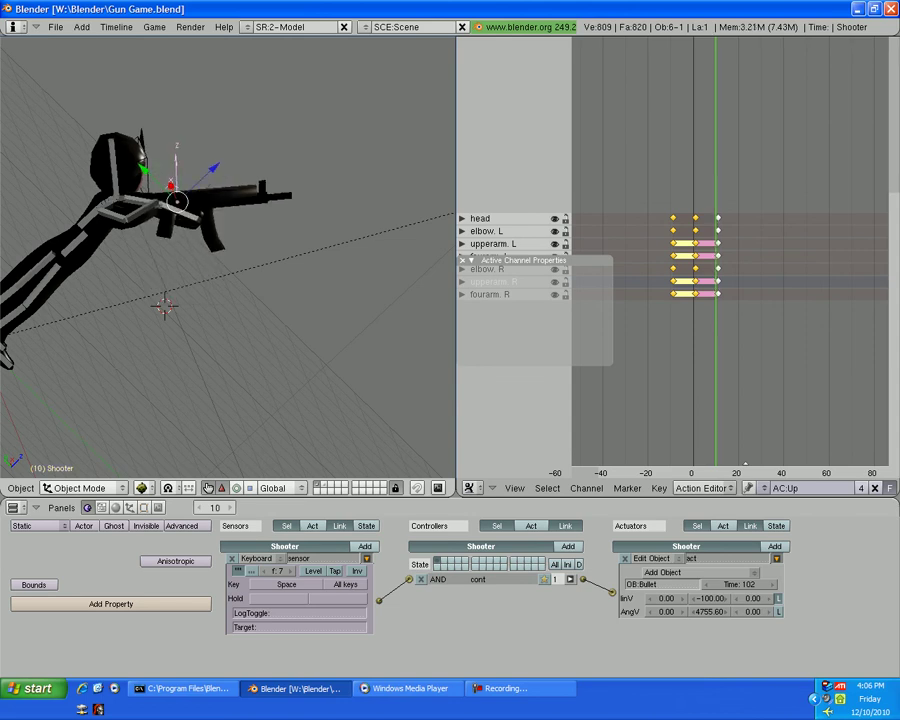
pyautogui.press('Left')
pyautogui.press('Left')
pyautogui.press('Left')
pyautogui.press('Left')
pyautogui.press('Left')
pyautogui.press('Left')
pyautogui.press('Right')
pyautogui.press('Right')
pyautogui.press('Right')
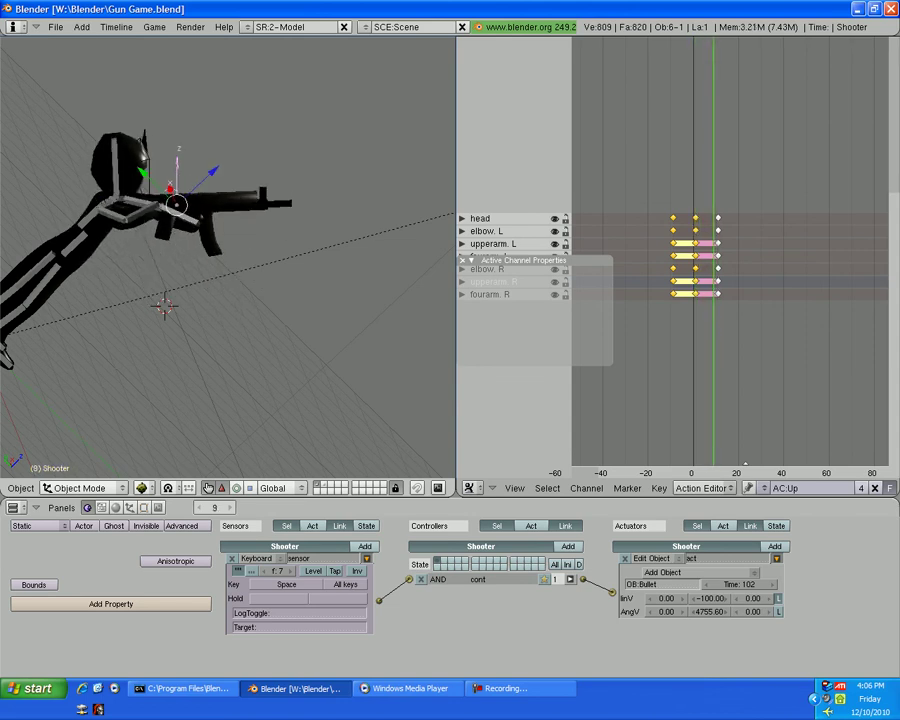
pyautogui.press('Left')
pyautogui.press('Left')
pyautogui.press('Left')
pyautogui.press('p')
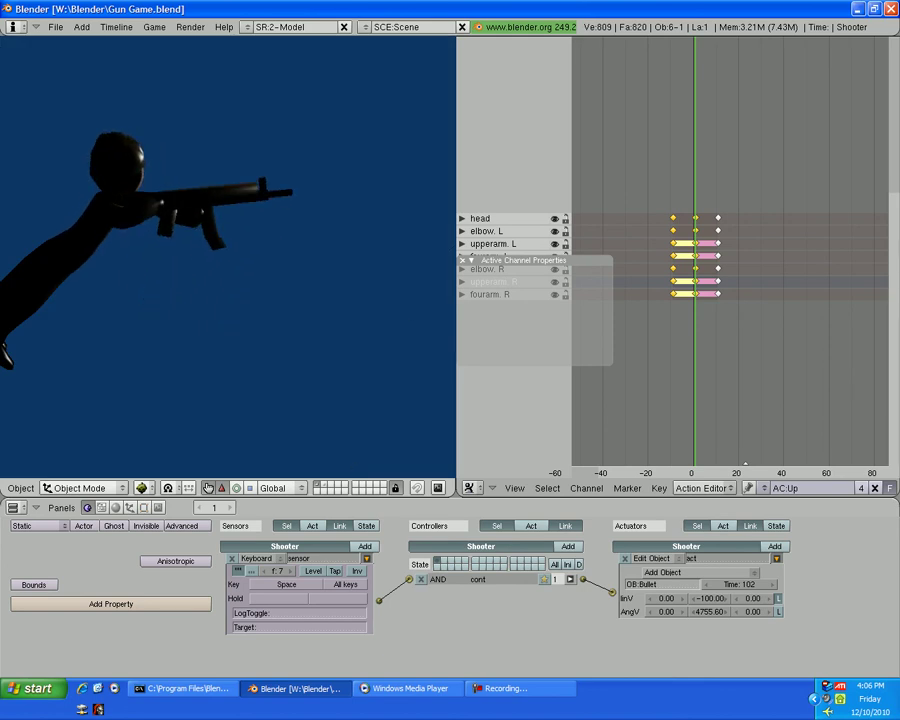
pyautogui.press('Escape')
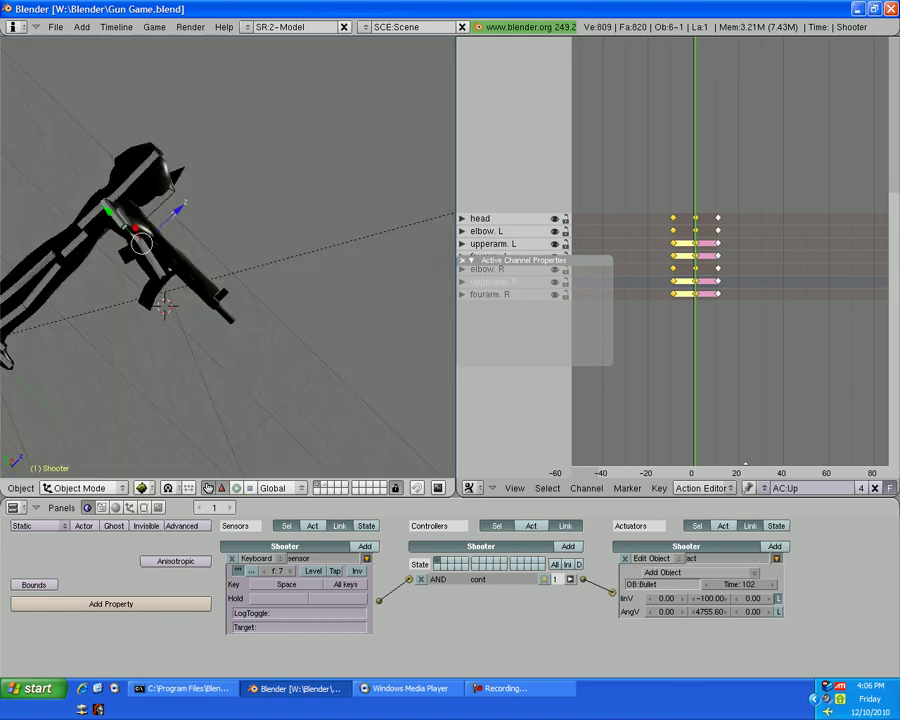
# Reposition the Shooter along Y at frame 1 and re-key its LocRot.
pyautogui.press('g')
pyautogui.press('z')
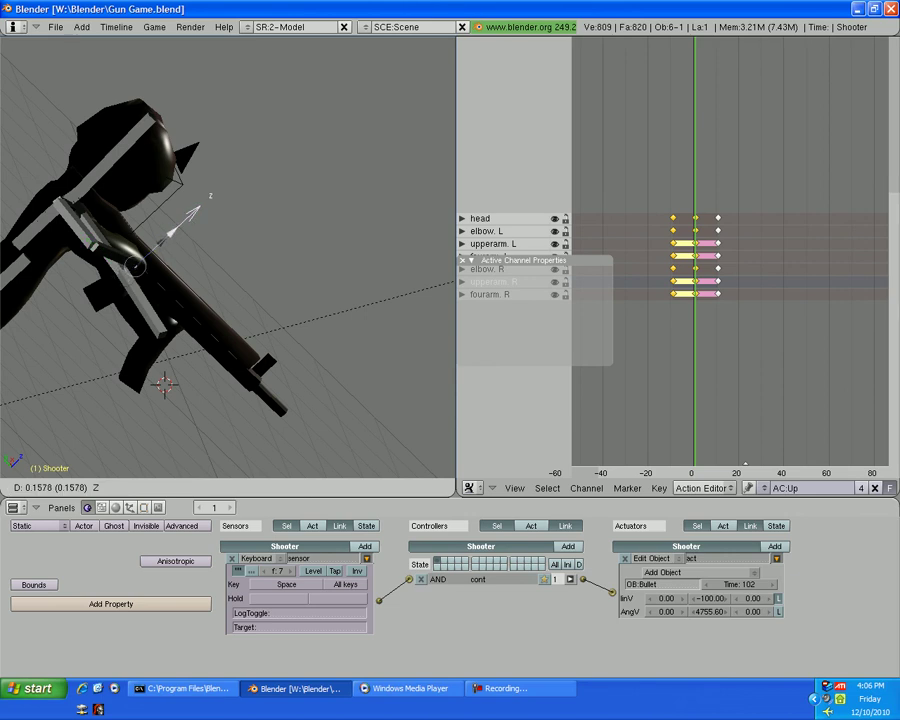
pyautogui.press('Escape')
pyautogui.press('g')
pyautogui.press('y')
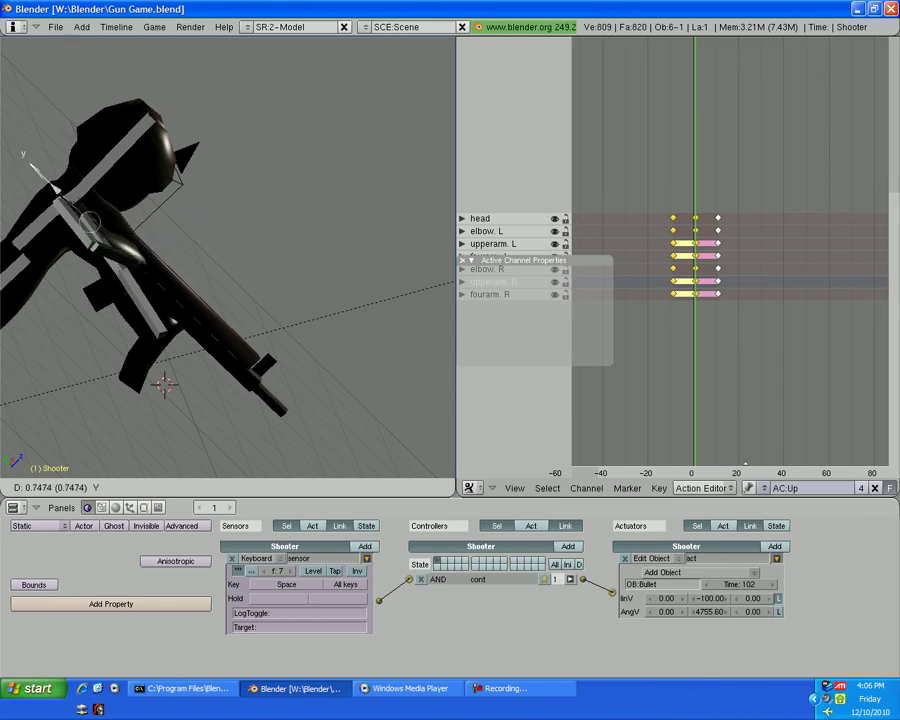
pyautogui.press('Return')
pyautogui.press('i')
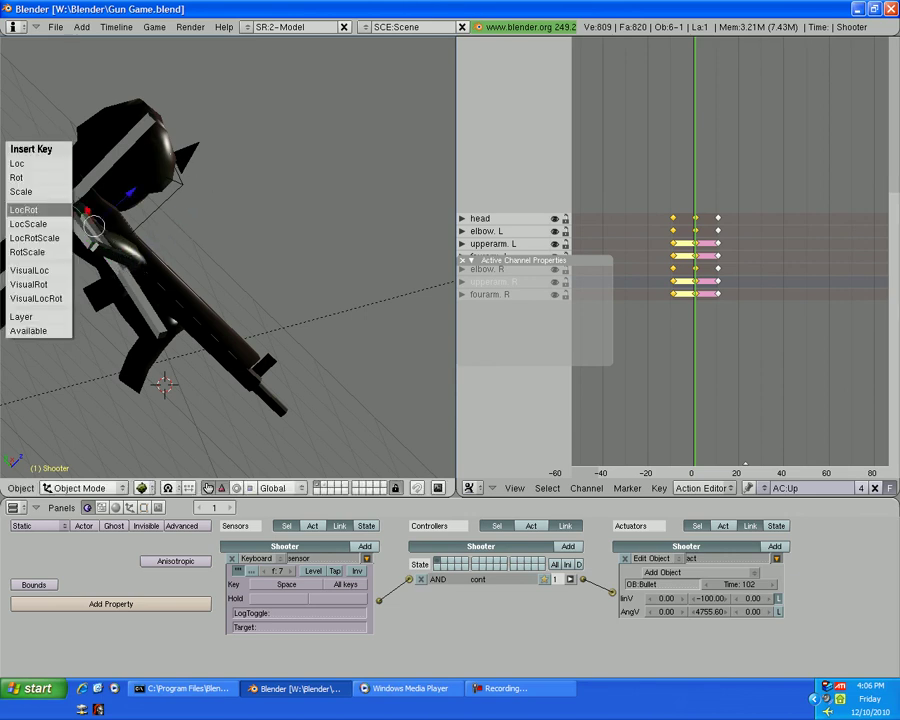
pyautogui.press('Return')
# At frame 11, move the Shooter onto the raised gun's barrel and key its LocRot.
pyautogui.hotkey('alt', 'a')
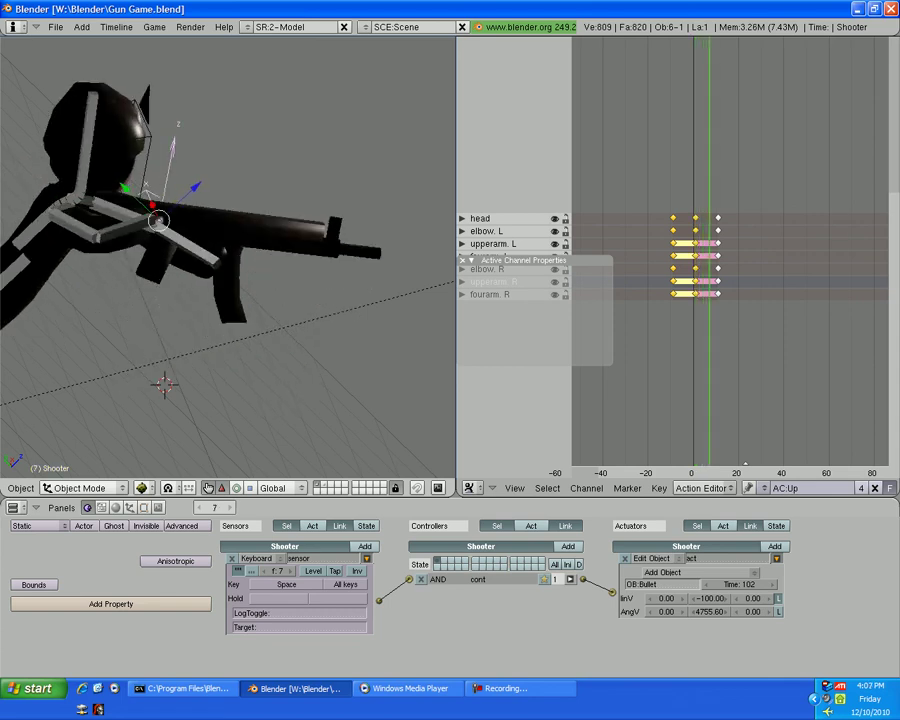
pyautogui.press('KP_1')
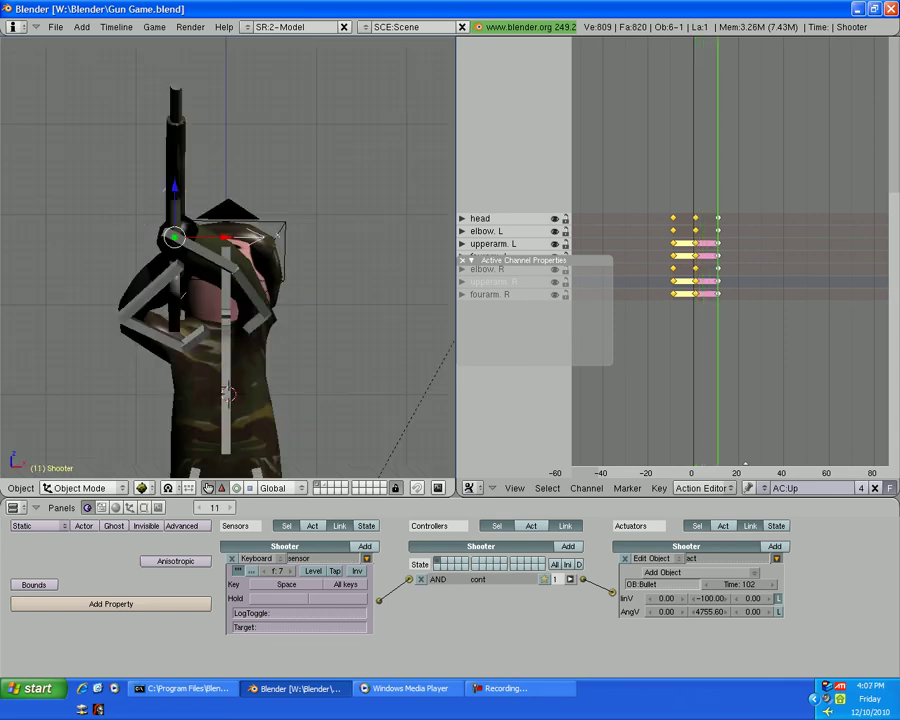
pyautogui.press('KP_8')
pyautogui.press('KP_8')
pyautogui.press('g')
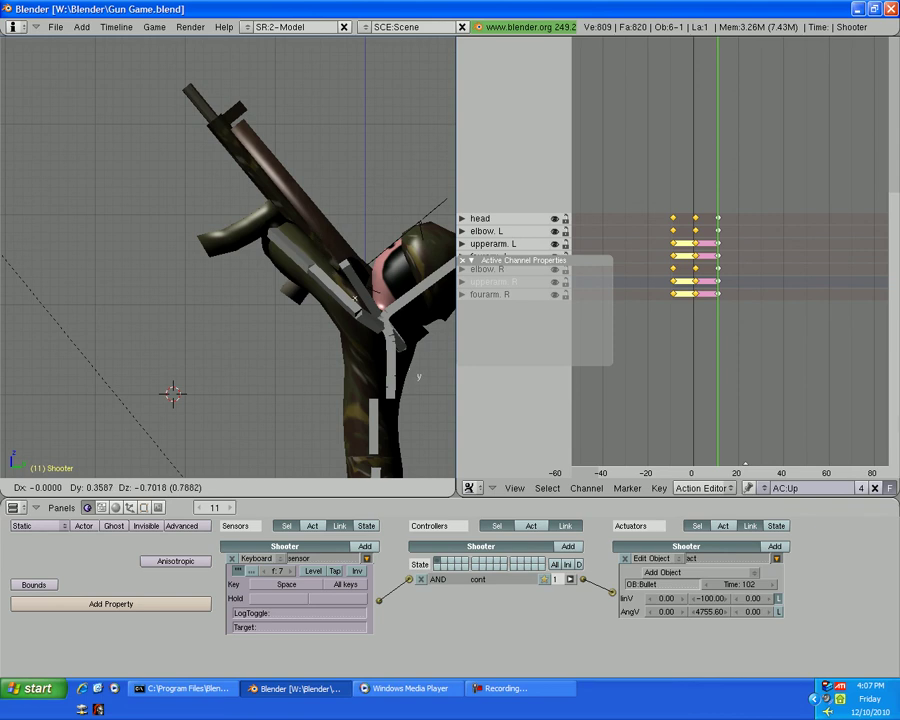
pyautogui.press('Return')
pyautogui.press('i')
pyautogui.press('Return')
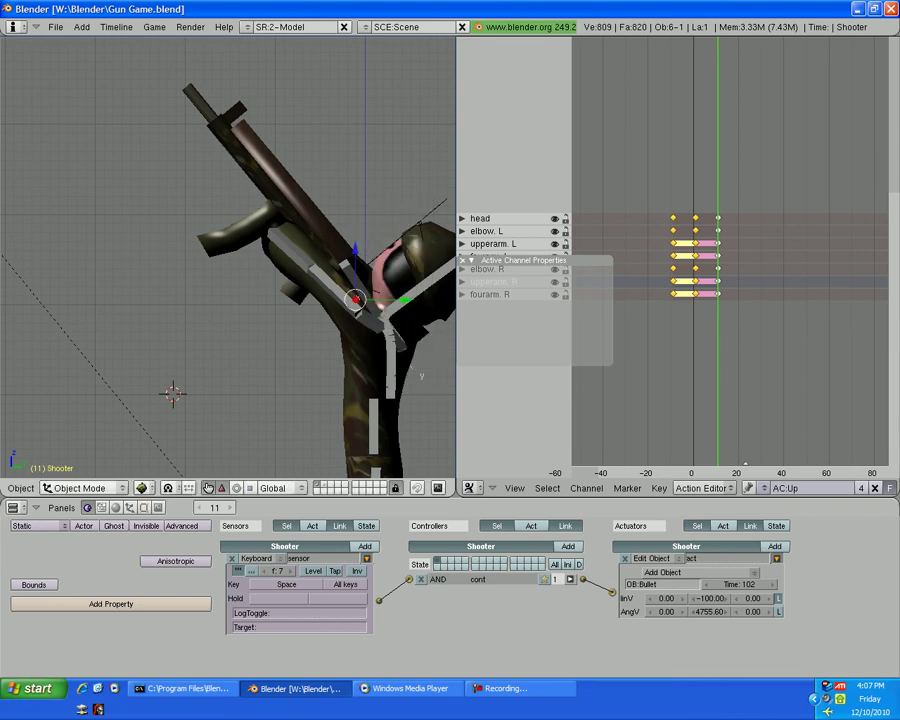
pyautogui.press('Left')
pyautogui.press('Left')
pyautogui.hotkey('alt', 'a')
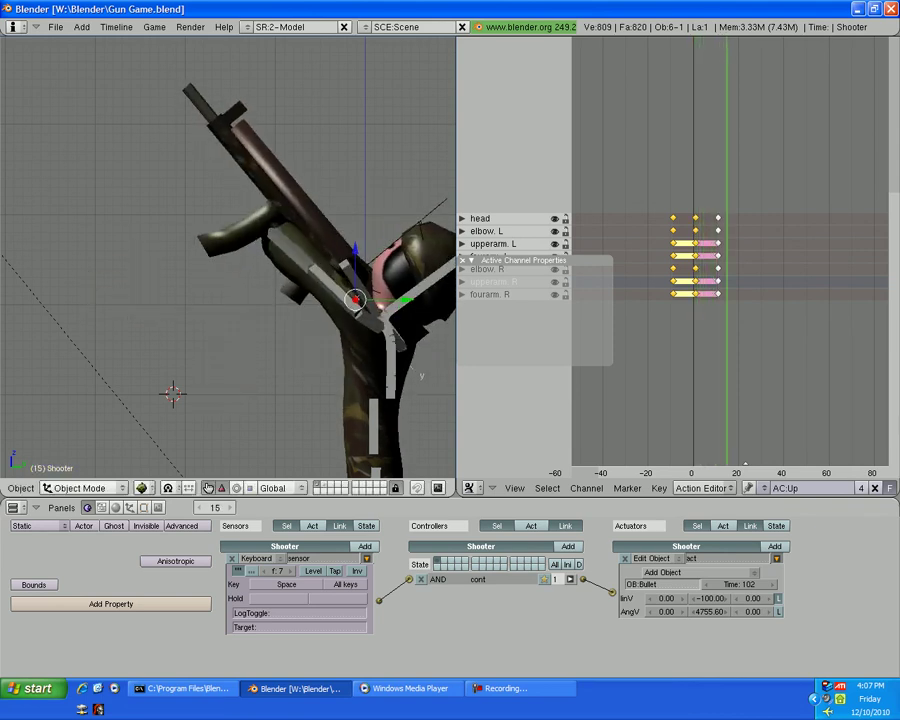
# Run the game and aim the soldier's gun up and down with the arrow keys.
pyautogui.press('p')
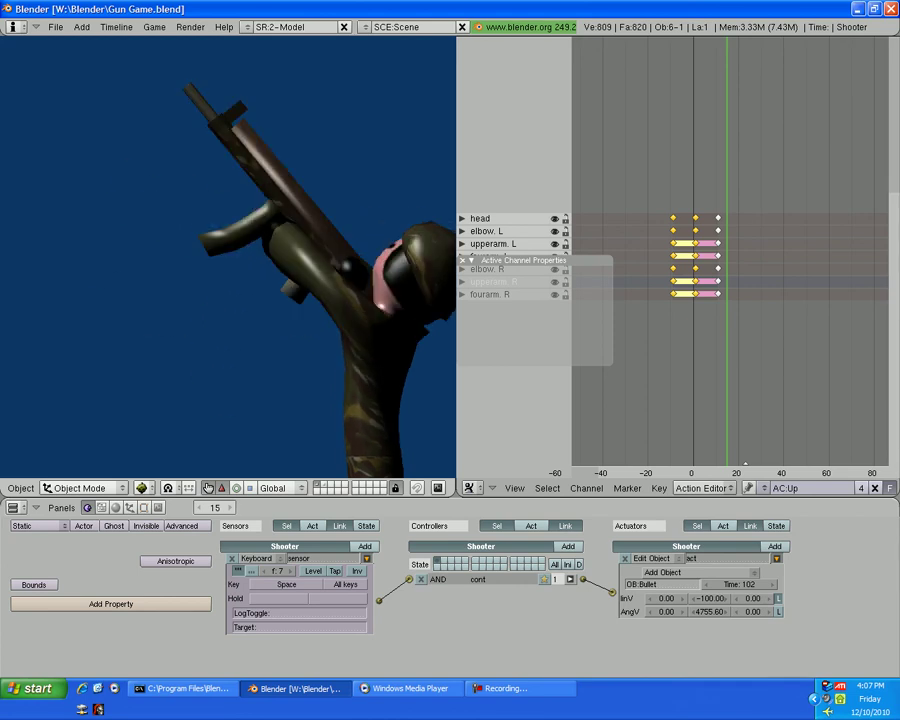
pyautogui.press('Escape')
pyautogui.press('p')
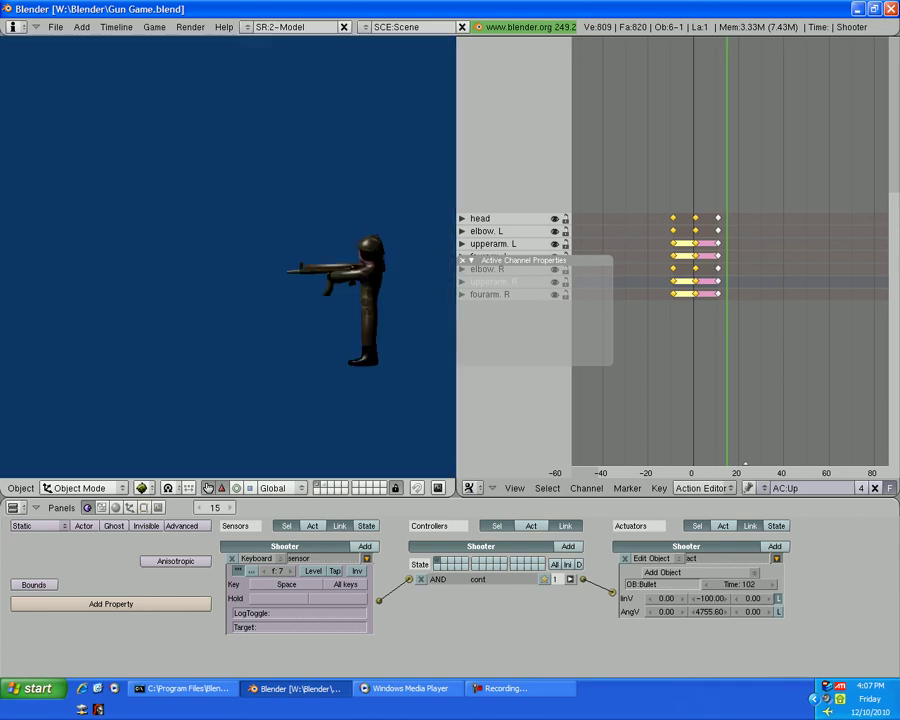
pyautogui.press('Up')
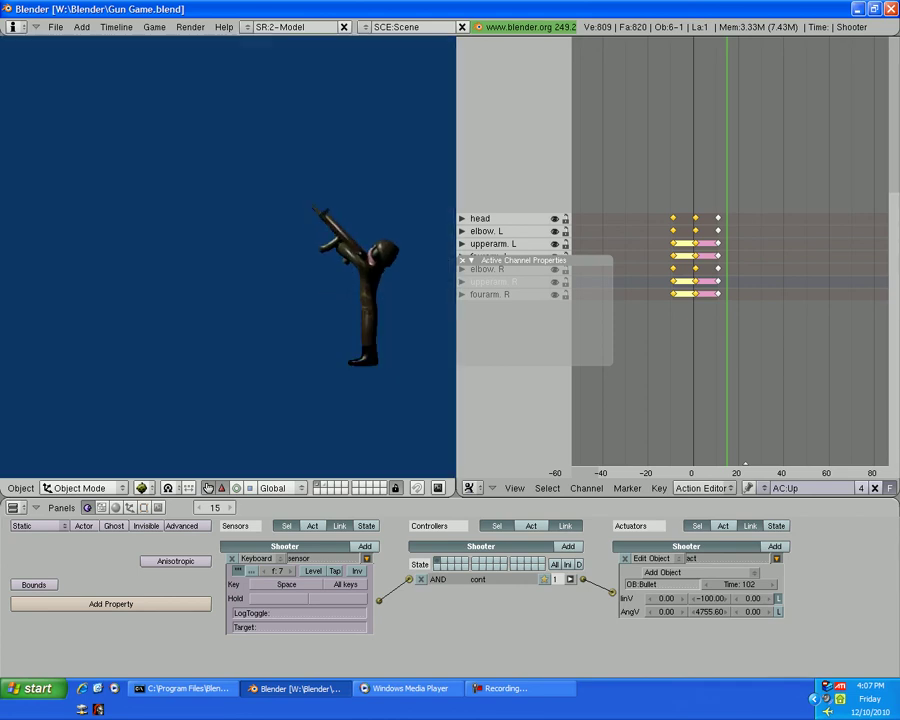
pyautogui.press('Down')
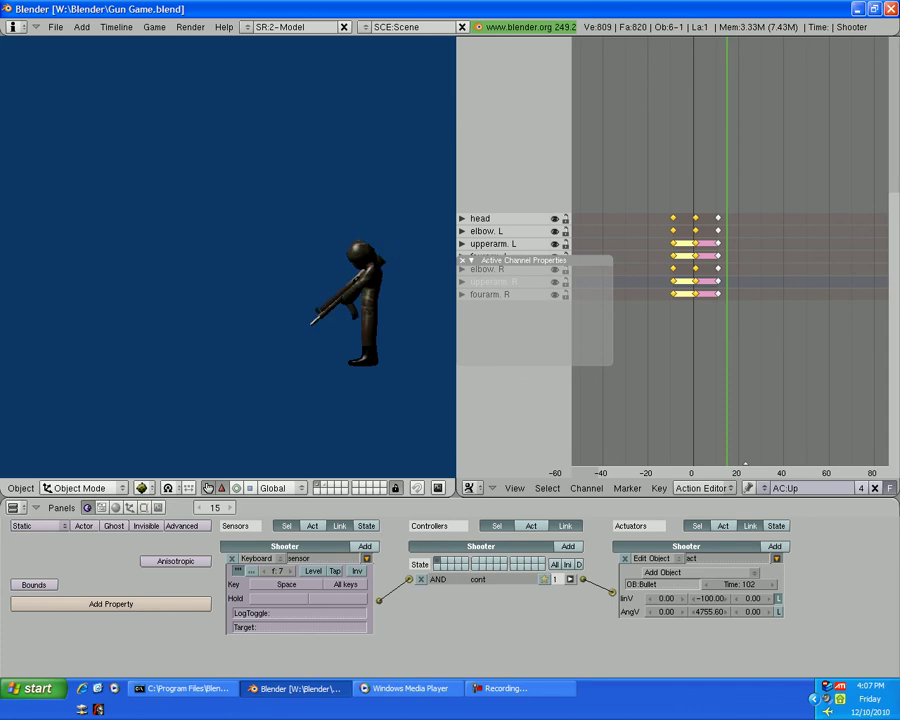
pyautogui.press('Escape')
# Rewind to frame 1, rerun the game twice, then switch to front and side views.
pyautogui.hotkey('shift', 'Left')
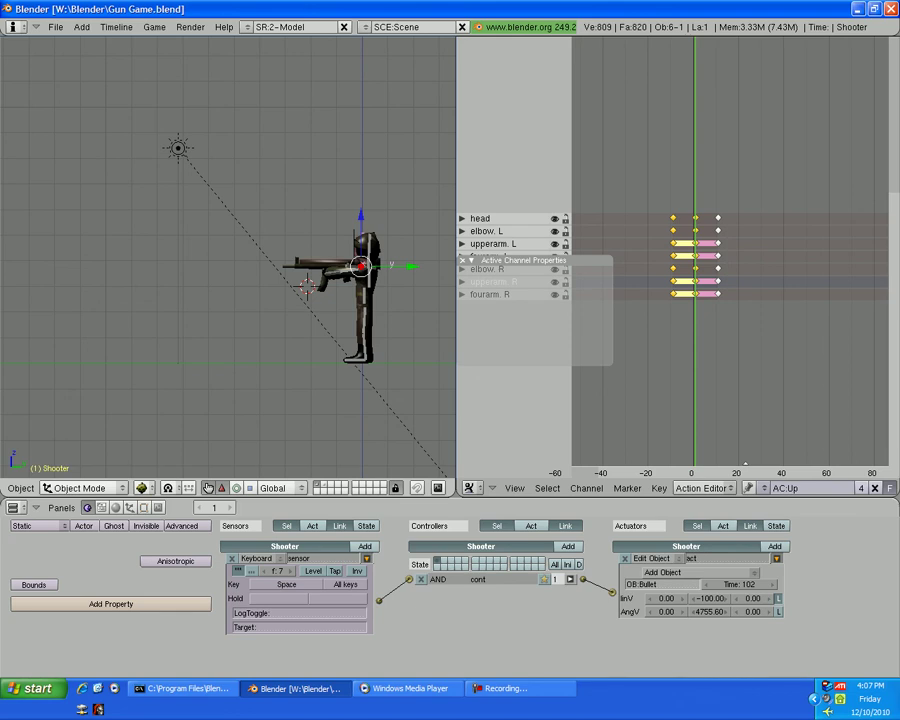
pyautogui.press('p')
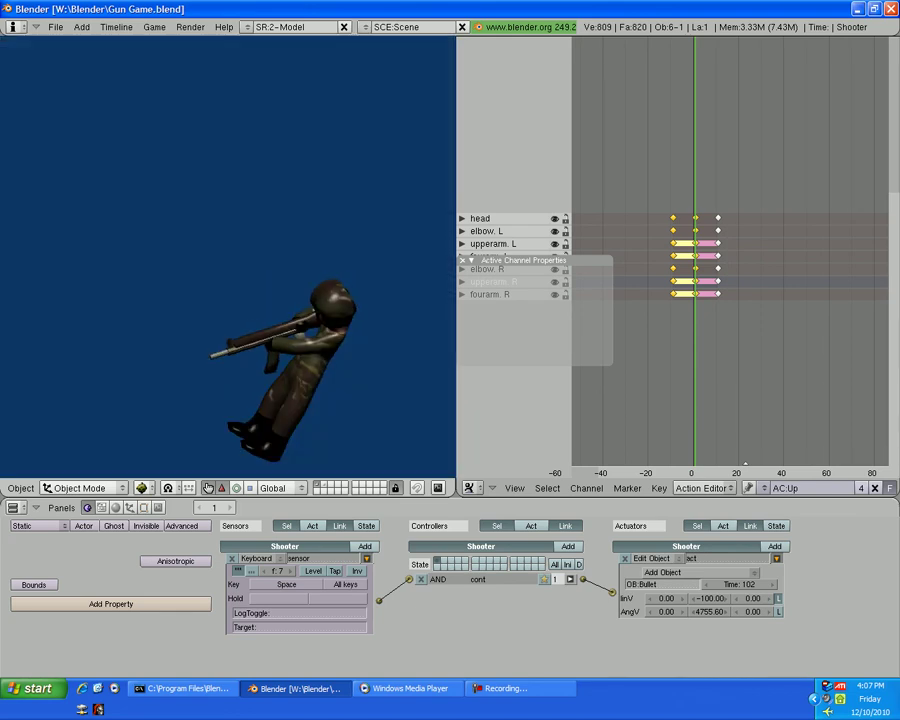
pyautogui.press('Escape')
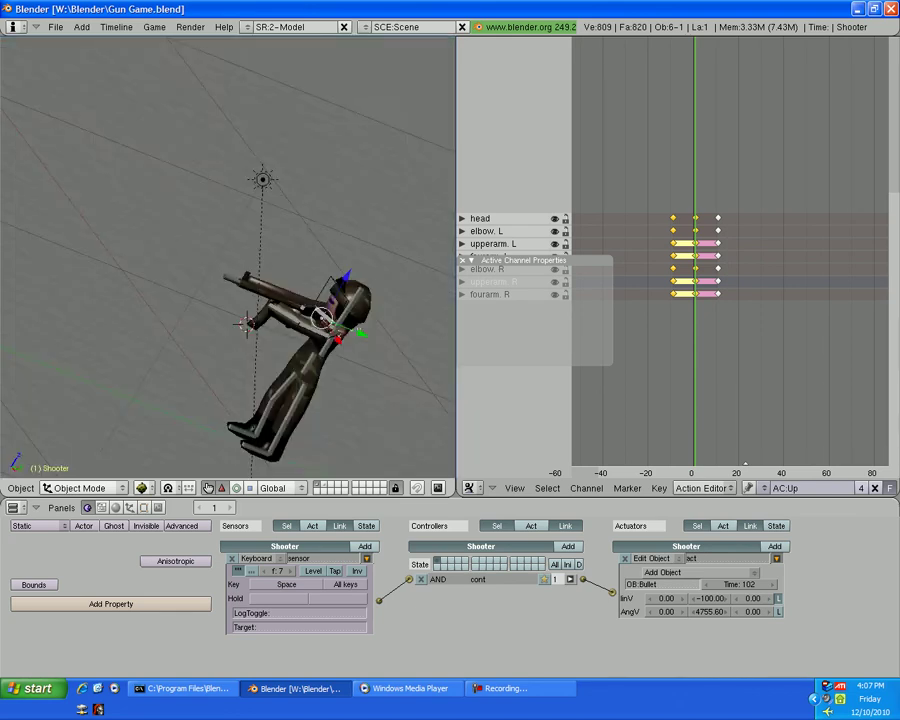
pyautogui.press('p')
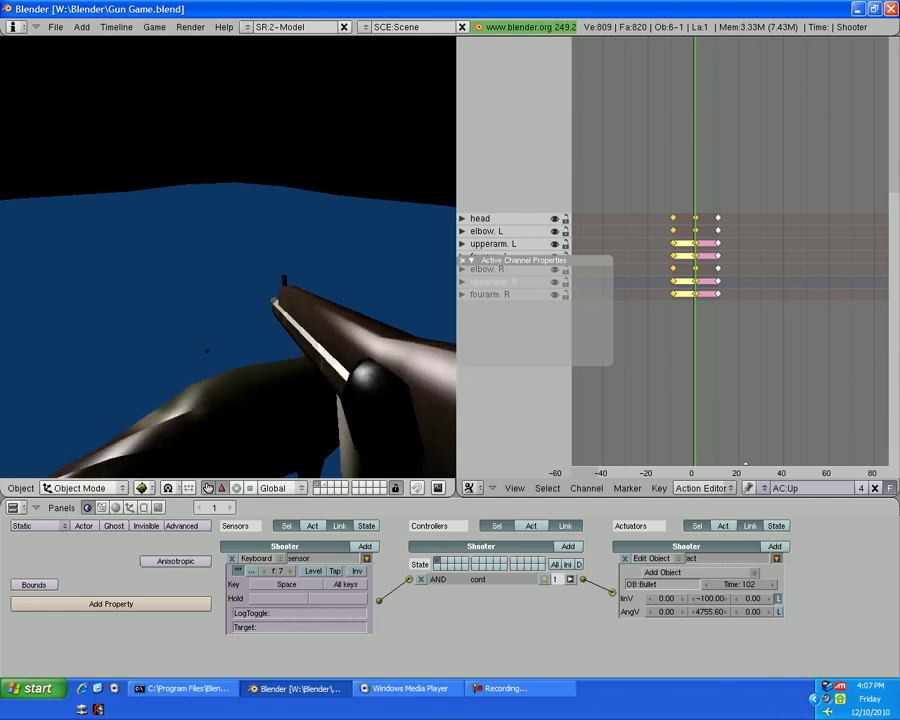
pyautogui.press('Escape')
pyautogui.press('KP_1')
pyautogui.press('KP_3')
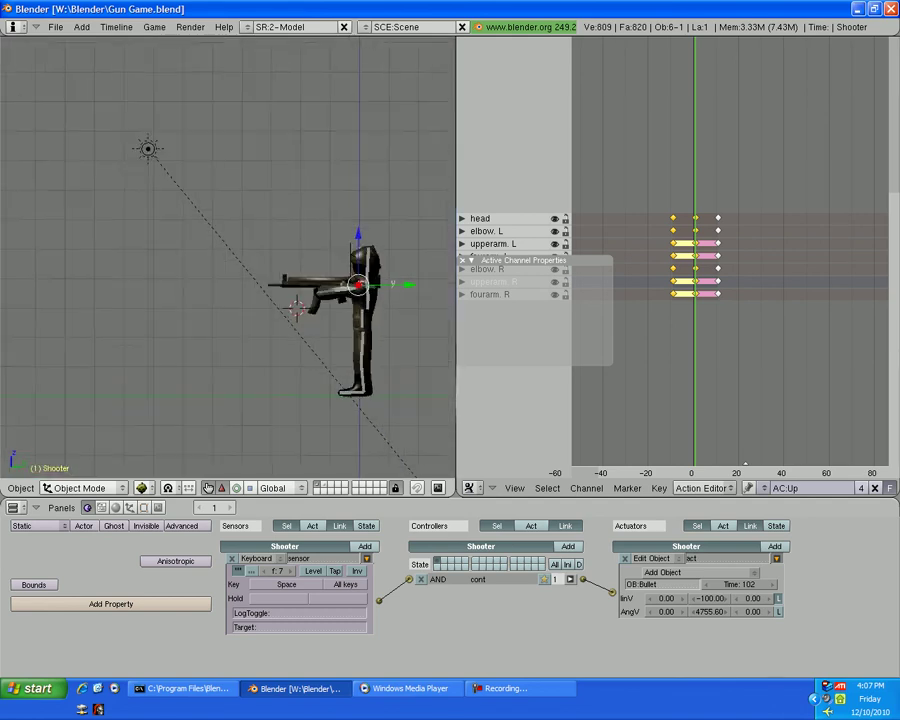
pyautogui.scroll(2, 228, 250)
pyautogui.press('g')
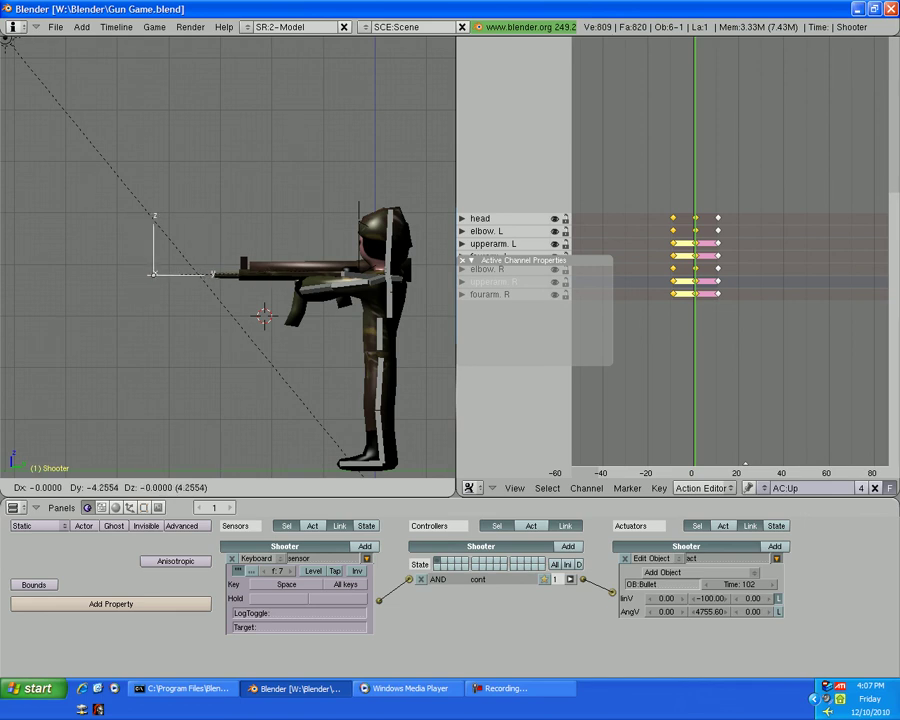
# Place the Shooter at the gun's muzzle and key its LocRot on frame 1.
pyautogui.press('Return')
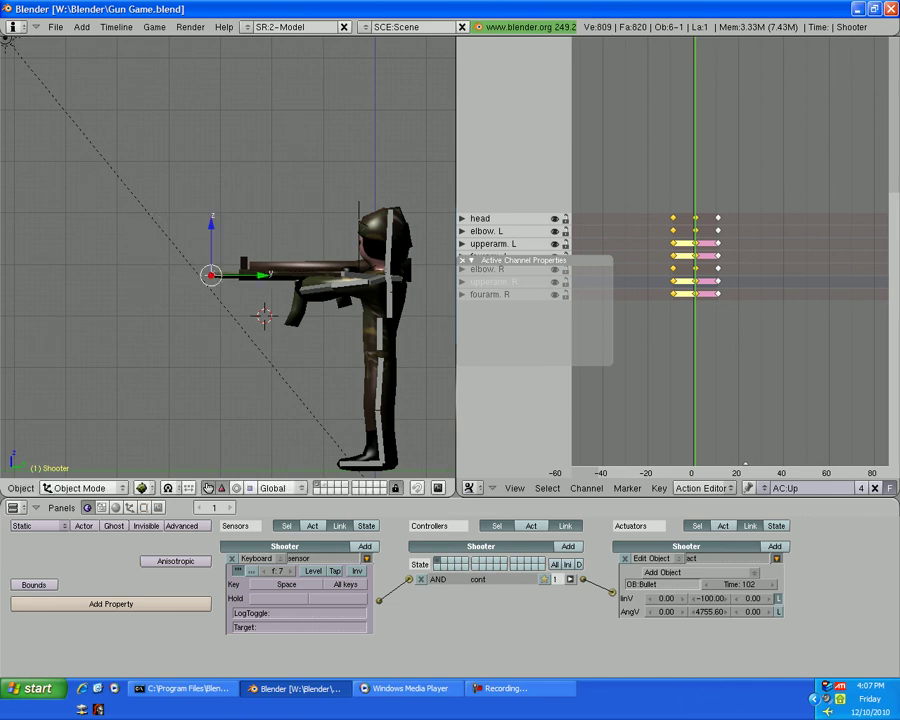
pyautogui.press('i')
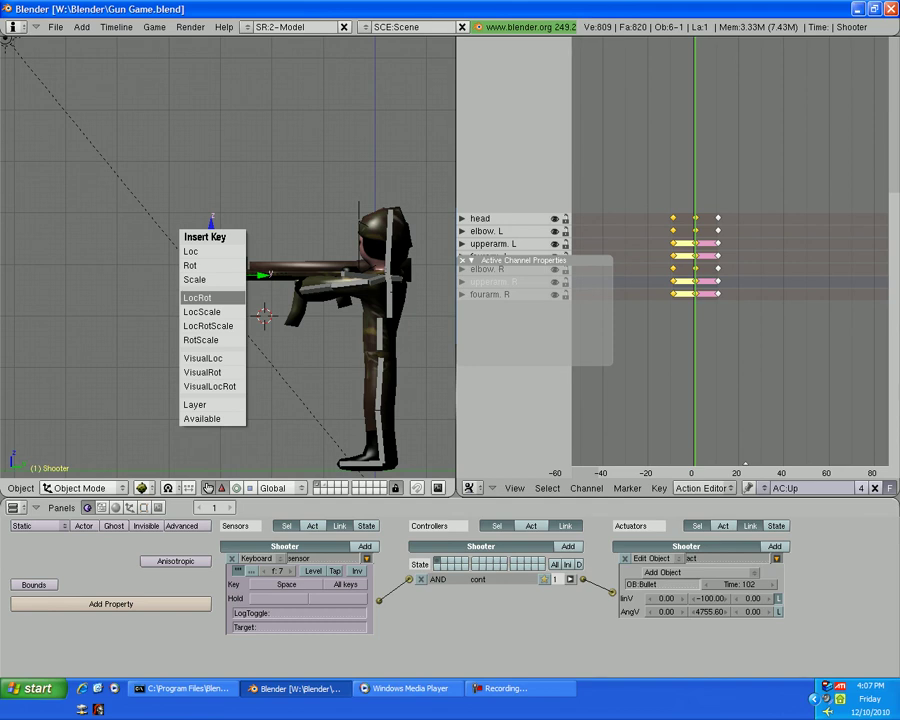
pyautogui.click(198, 297)
# At frame 11, move the Shooter to the raised gun's tip, key its LocRot, and play back.
pyautogui.hotkey('alt', 'a')
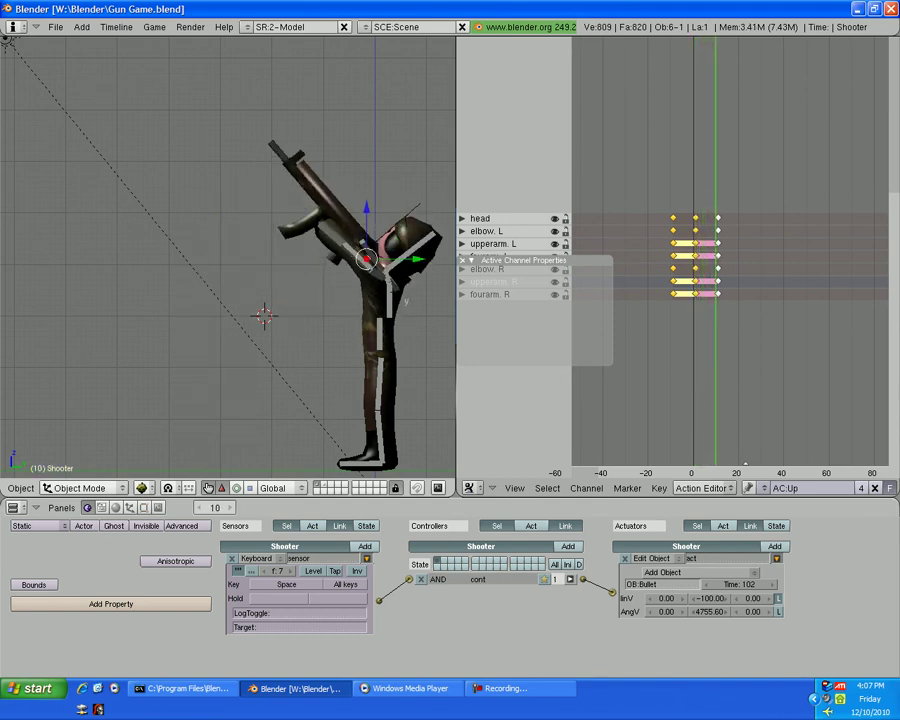
pyautogui.press('Right')
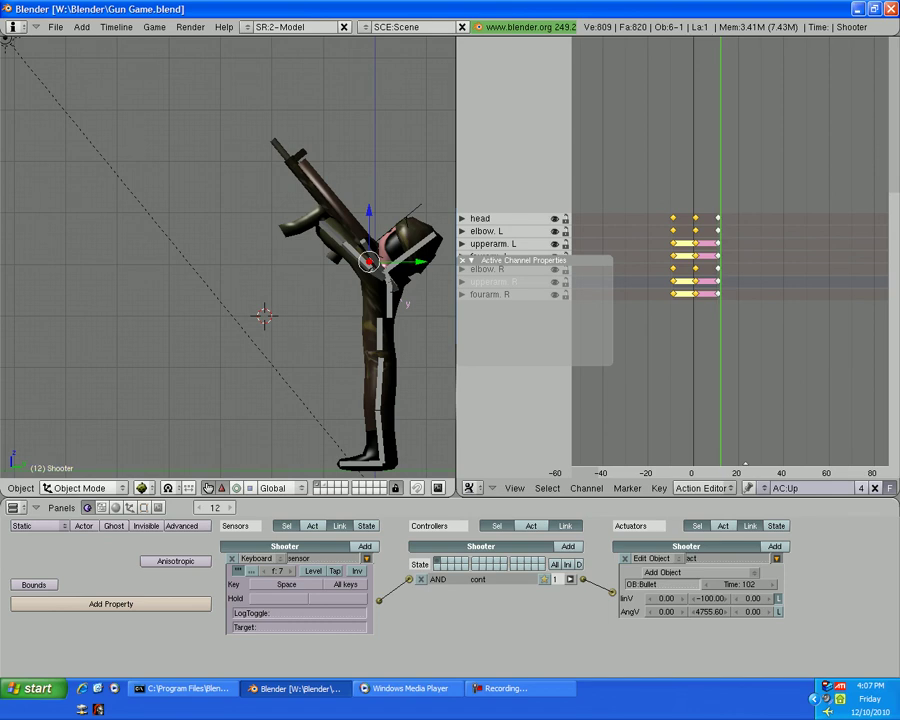
pyautogui.press('g')
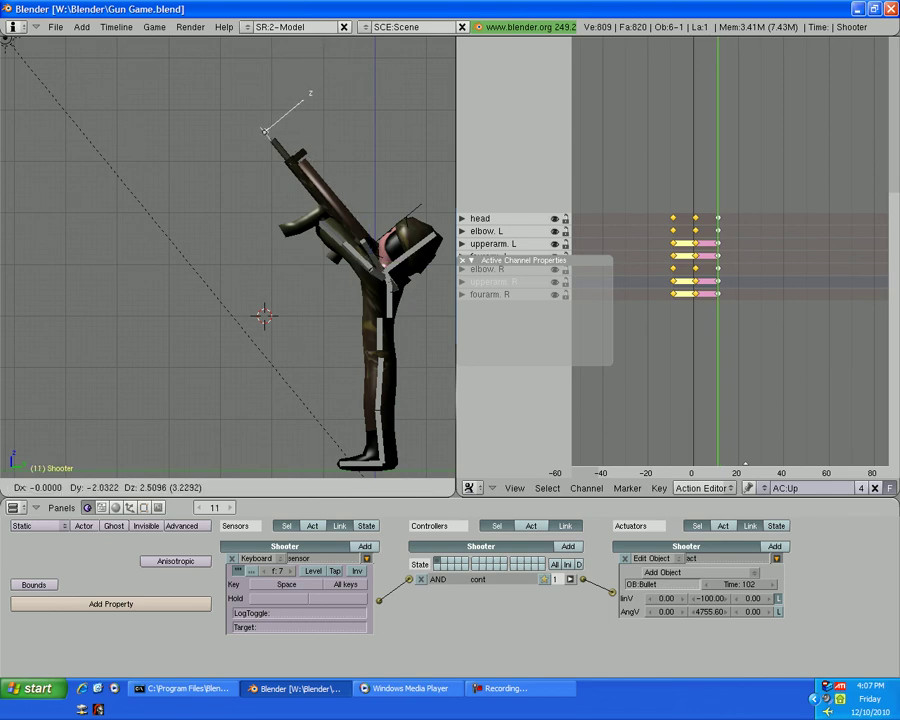
pyautogui.click(266, 130)
pyautogui.press('i')
pyautogui.click(264, 127)
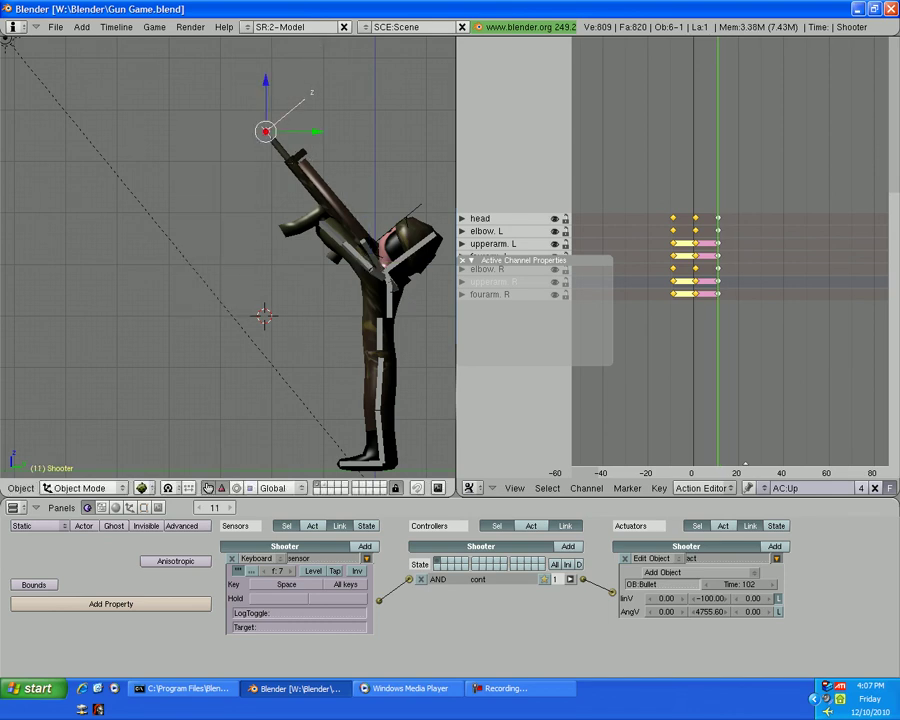
pyautogui.hotkey('alt', 'a')
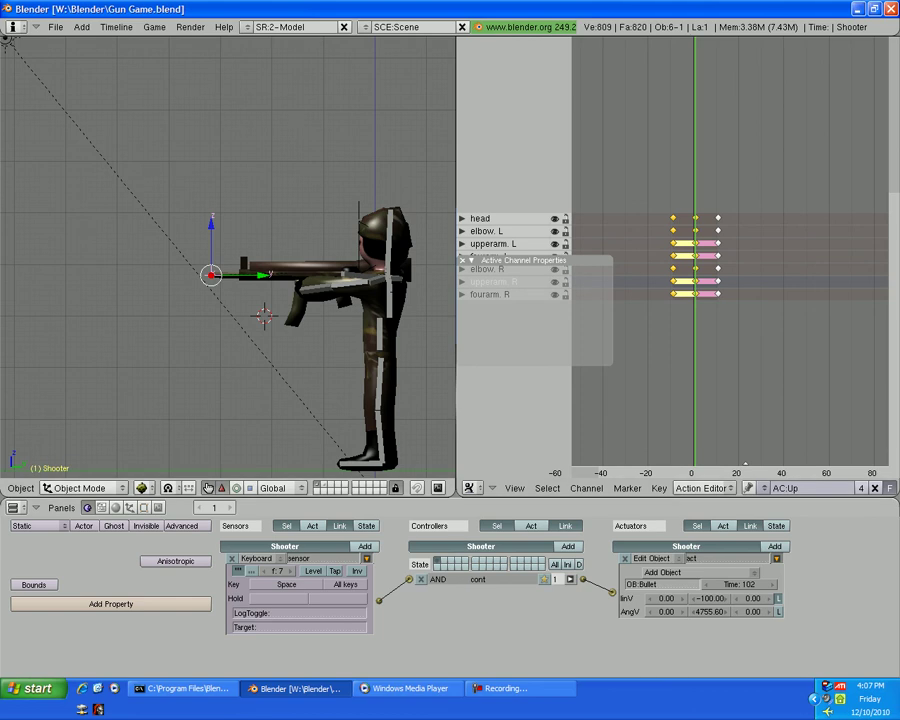
# Play the animation, then at frame 1 nudge the Shooter slightly along X.
pyautogui.hotkey('alt', 'a')
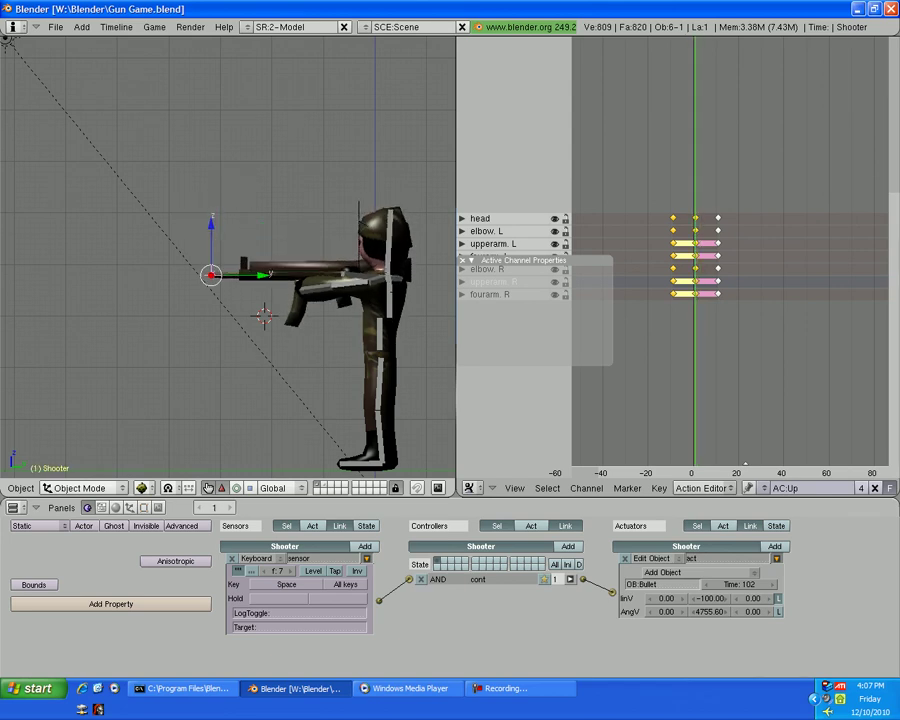
pyautogui.moveTo(8, 40); pyautogui.dragTo(60, 100, button='middle')
pyautogui.moveTo(448, 182); pyautogui.dragTo(440, 200, button='middle')
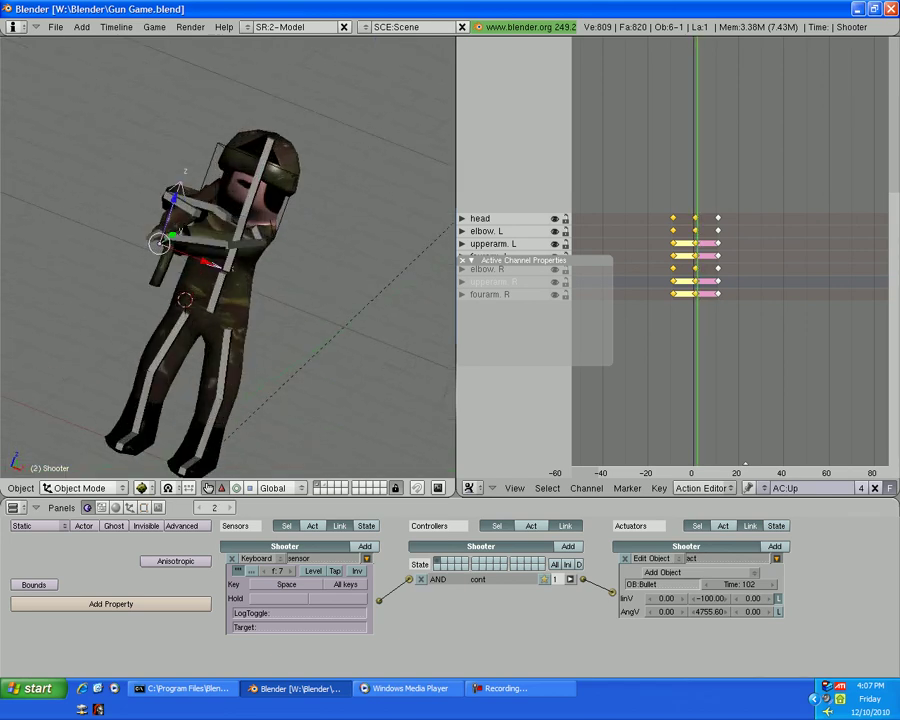
pyautogui.press('Left')
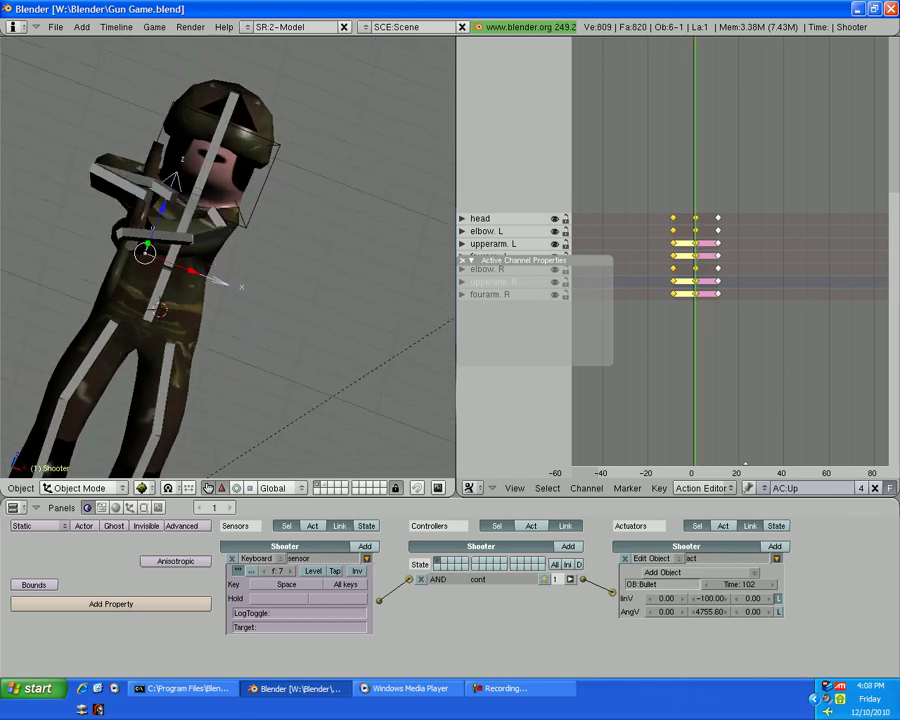
pyautogui.press('Right')
pyautogui.press('Left')
pyautogui.moveTo(242, 287); pyautogui.dragTo(227, 281)
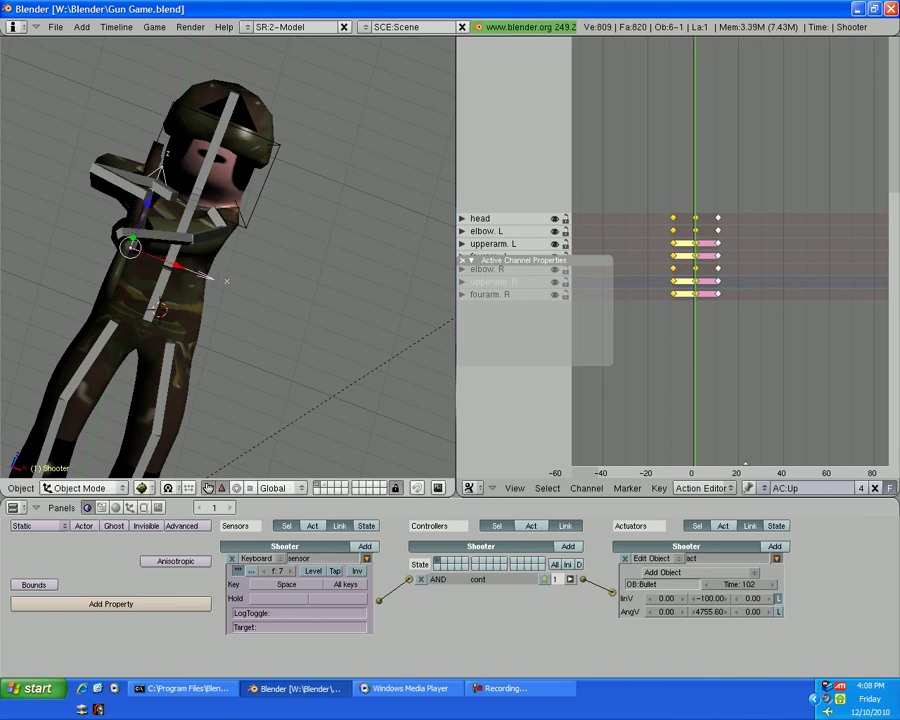
# Re-key the Shooter's LocRot at frame 11, return to frame 1, and start the game.
pyautogui.press('Up')
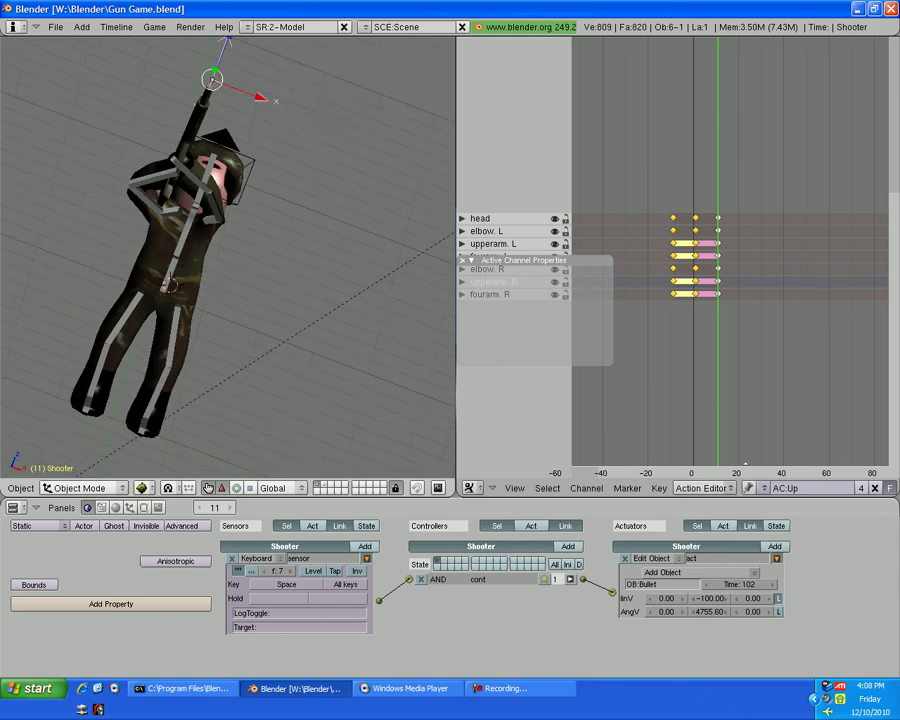
pyautogui.moveTo(188, 97); pyautogui.dragTo(172, 175, button='middle')
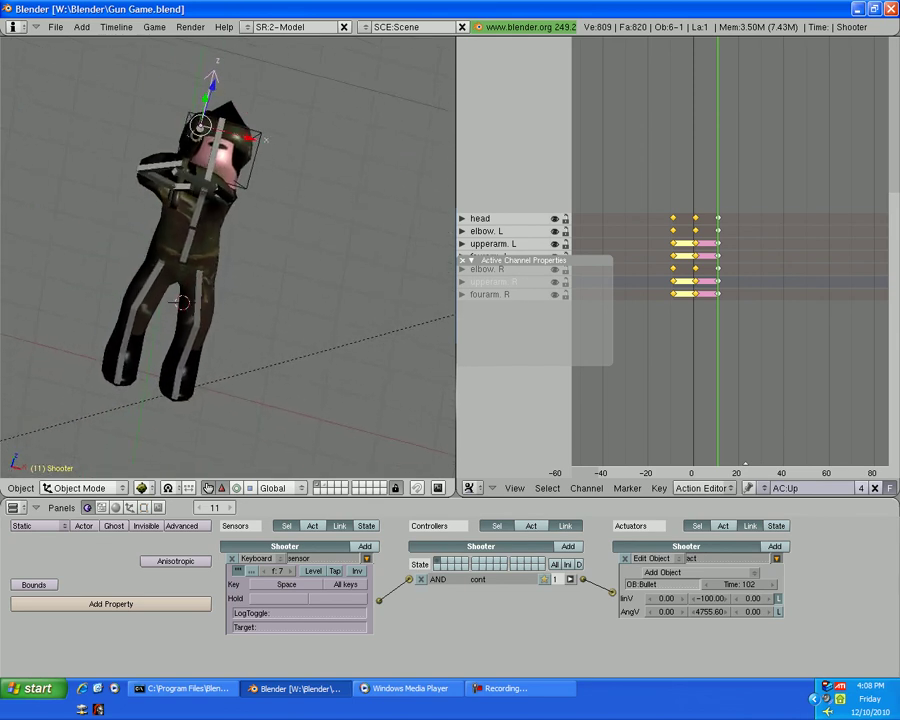
pyautogui.press('i')
pyautogui.click(172, 175)
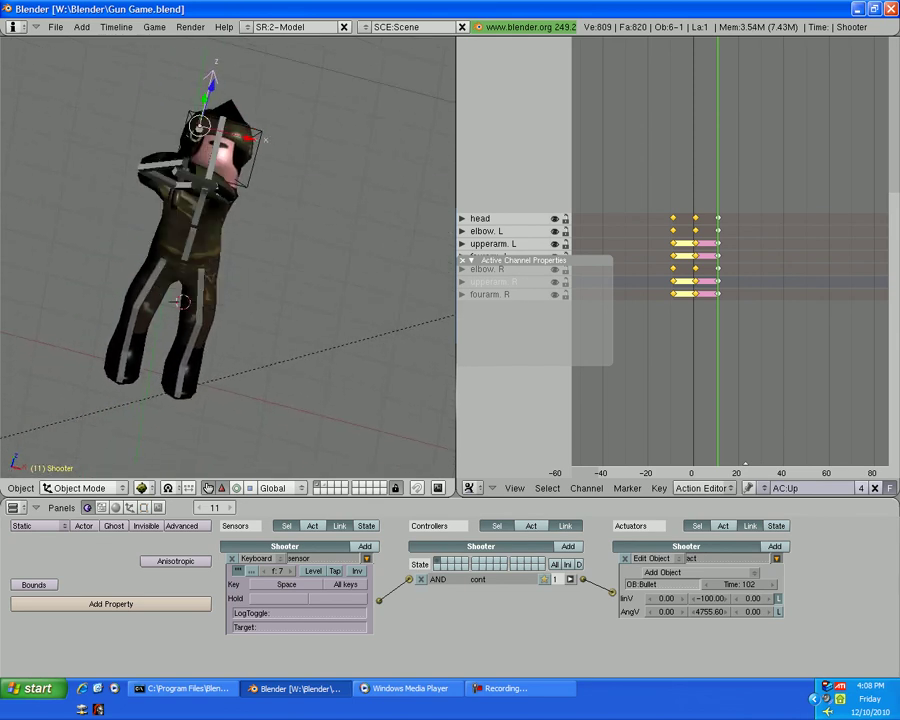
pyautogui.press('Down')
pyautogui.scroll(-3, 410, 248)
pyautogui.press('p')
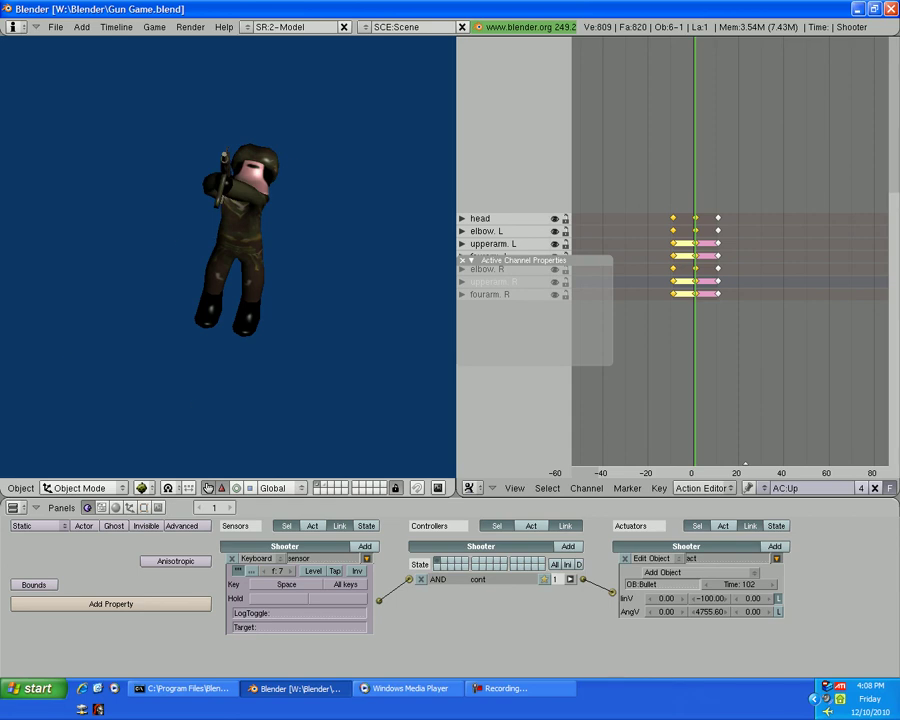
# Test the game repeatedly, including from the camera view, aiming the gun upward.
pyautogui.press('Escape')
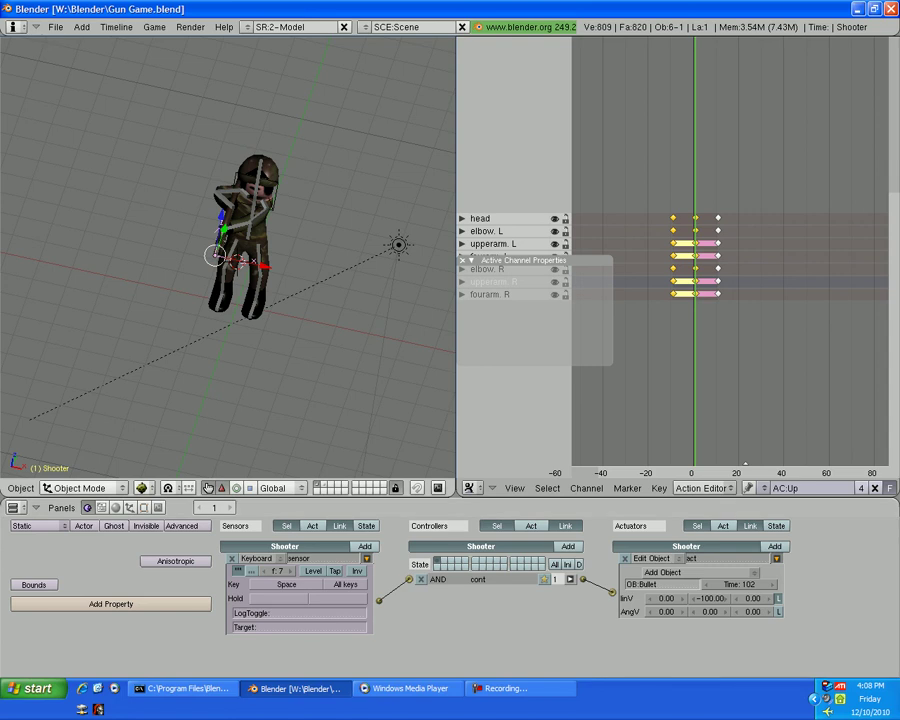
pyautogui.press('p')
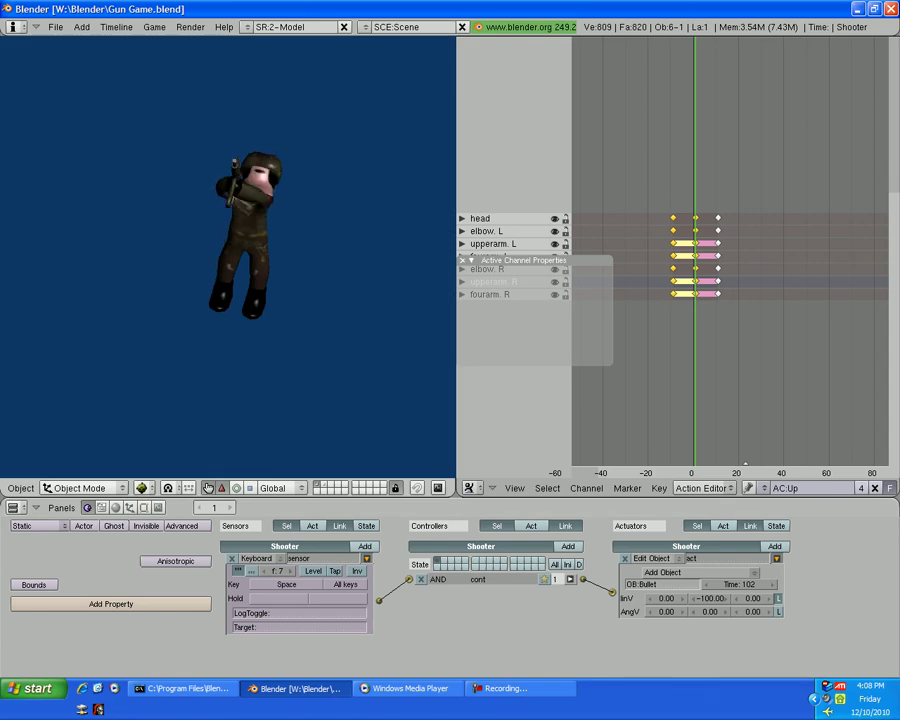
pyautogui.press('Escape')
pyautogui.press('KP_0')
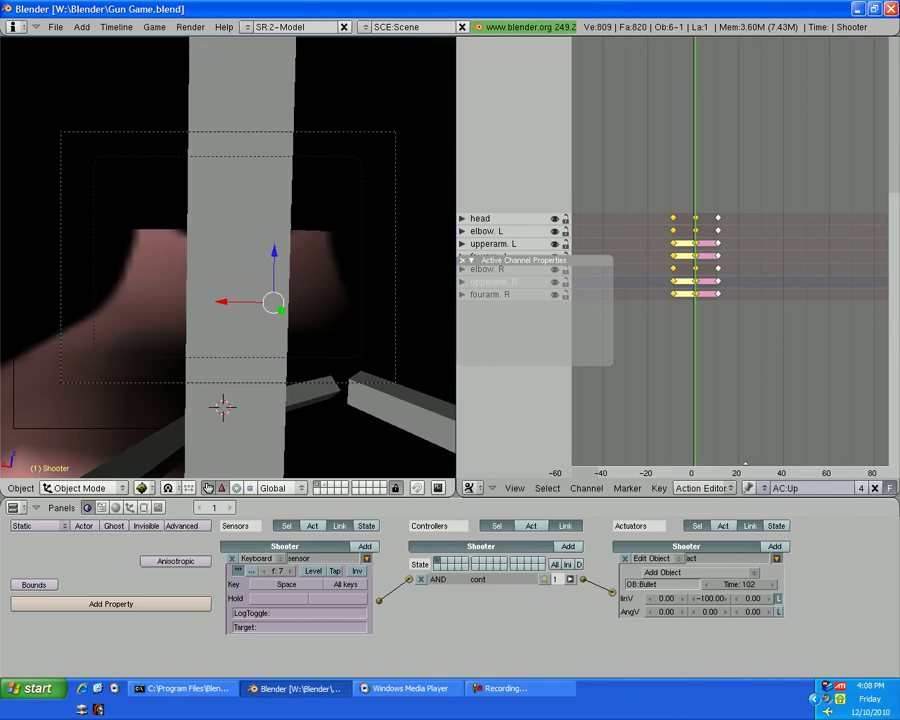
pyautogui.press('p')
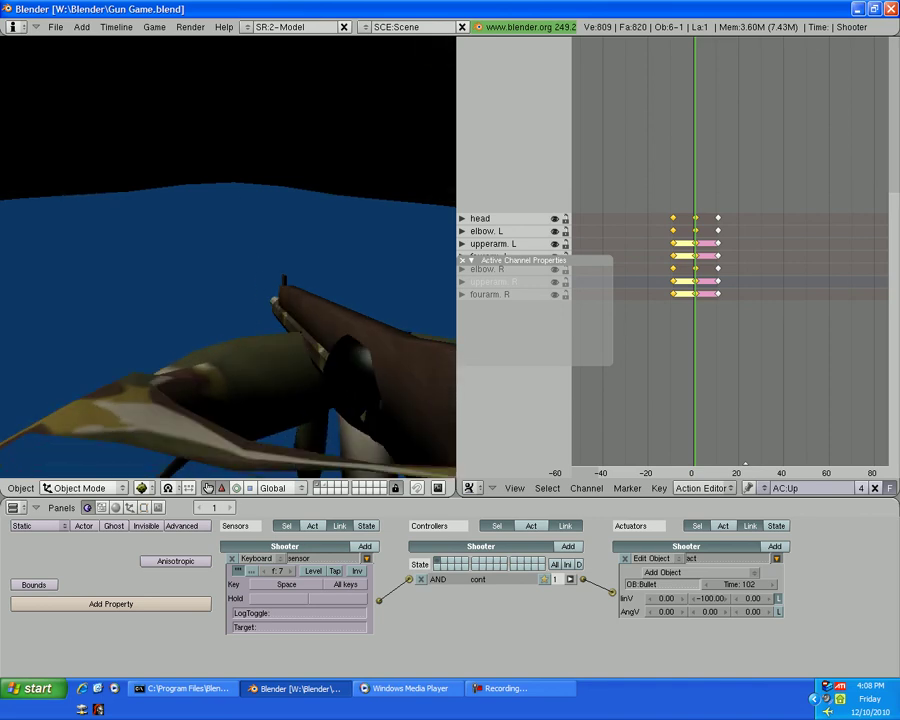
pyautogui.press('Escape')
pyautogui.scroll(-2, 228, 257)
pyautogui.press('p')
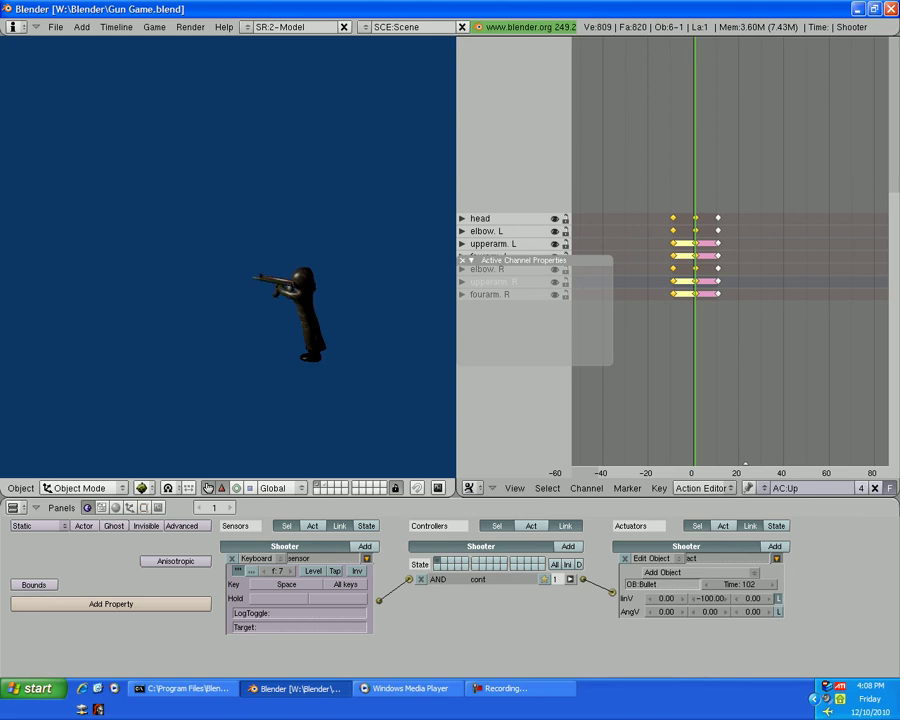
pyautogui.press('Up')
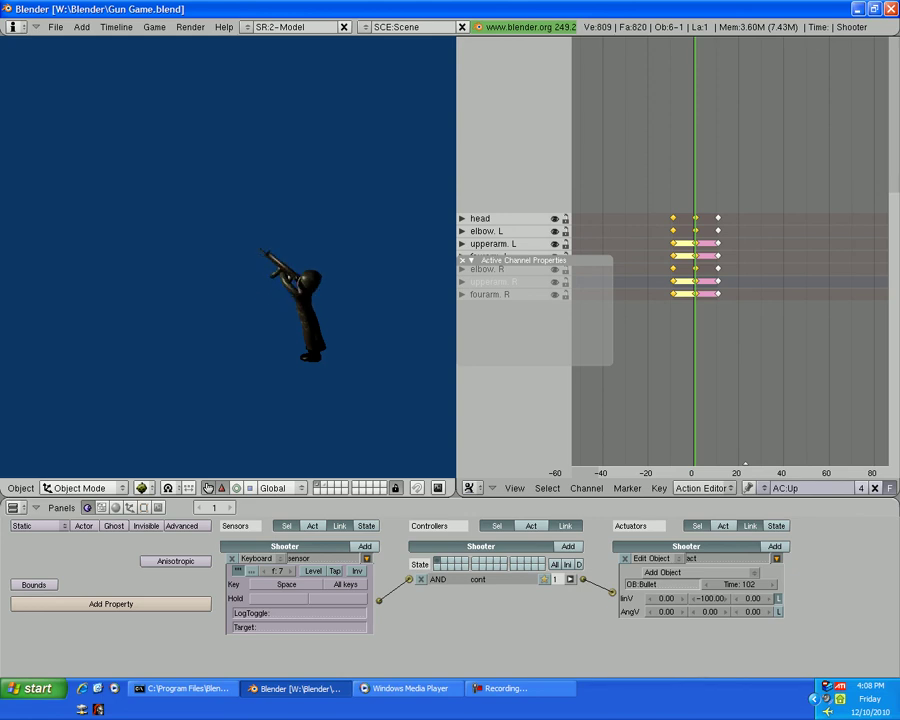
pyautogui.press('Escape')
# Save the Gun Game blend file, overwriting the existing file.
pyautogui.hotkey('ctrl', 'w')
pyautogui.click(200, 266)
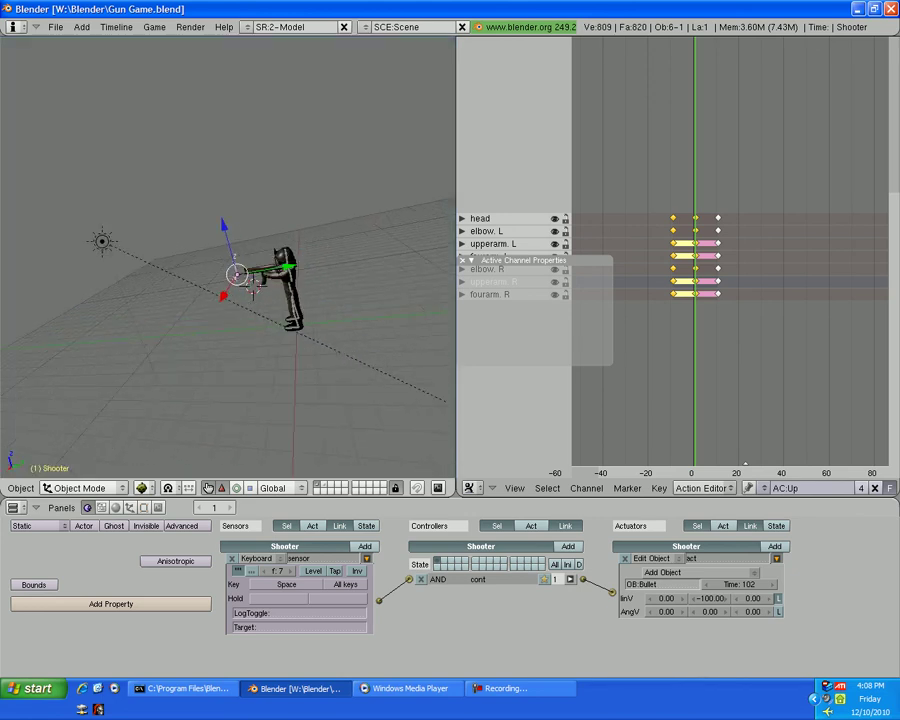
pyautogui.scroll(-1, 228, 257)
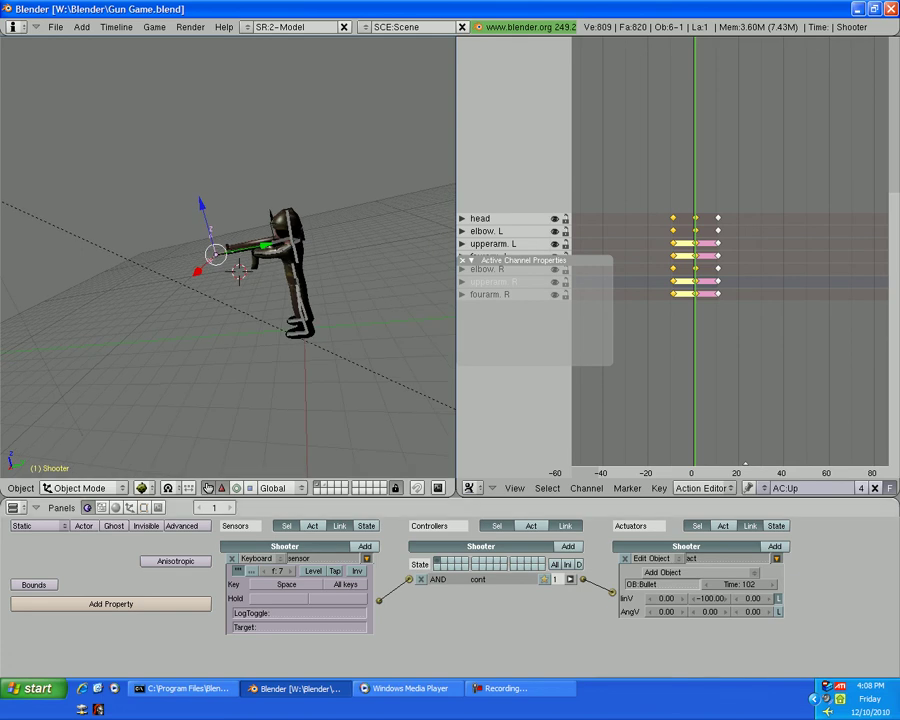